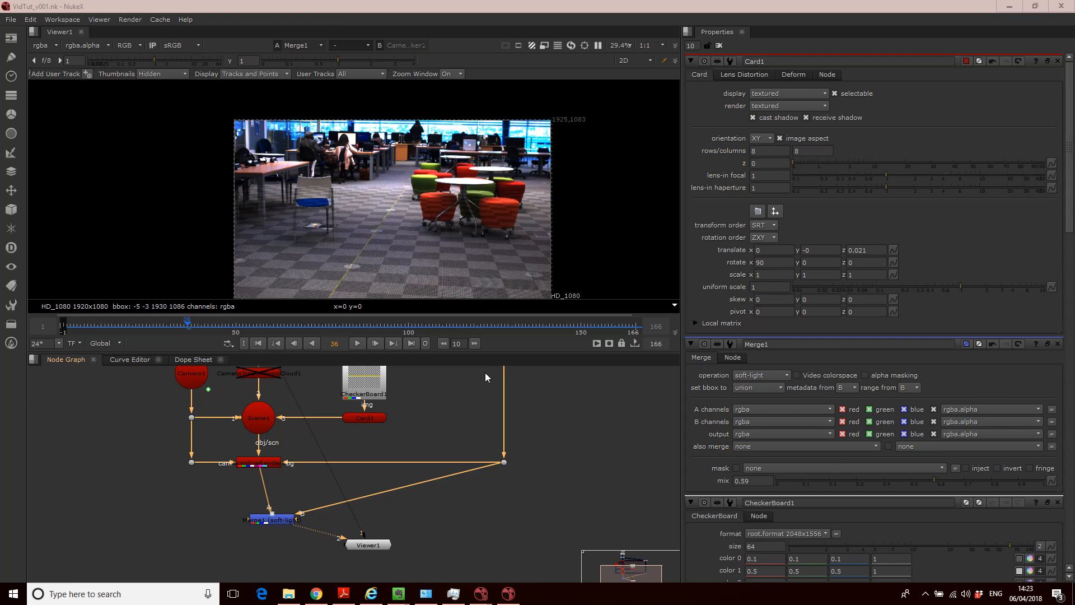
Show the ScanlineRender output in the viewer and disable the Card1 node to reveal the original floor footage.
{"action": "middle_click_drag", "start_coordinate": [437, 390], "coordinate": [424, 432]}
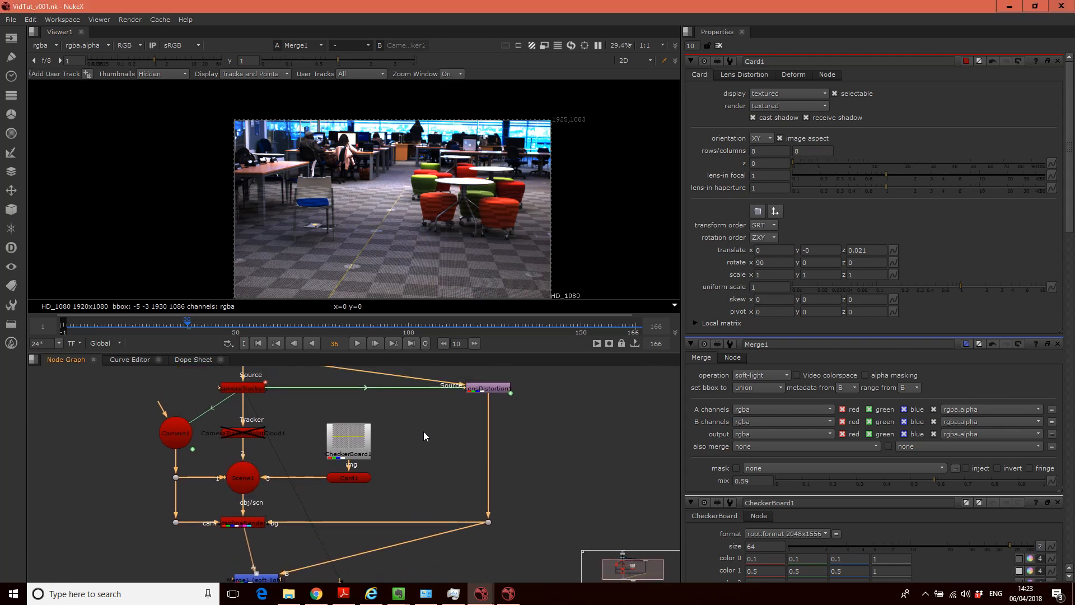
{"action": "scroll", "coordinate": [368, 281], "scroll_direction": "up", "scroll_amount": 4}
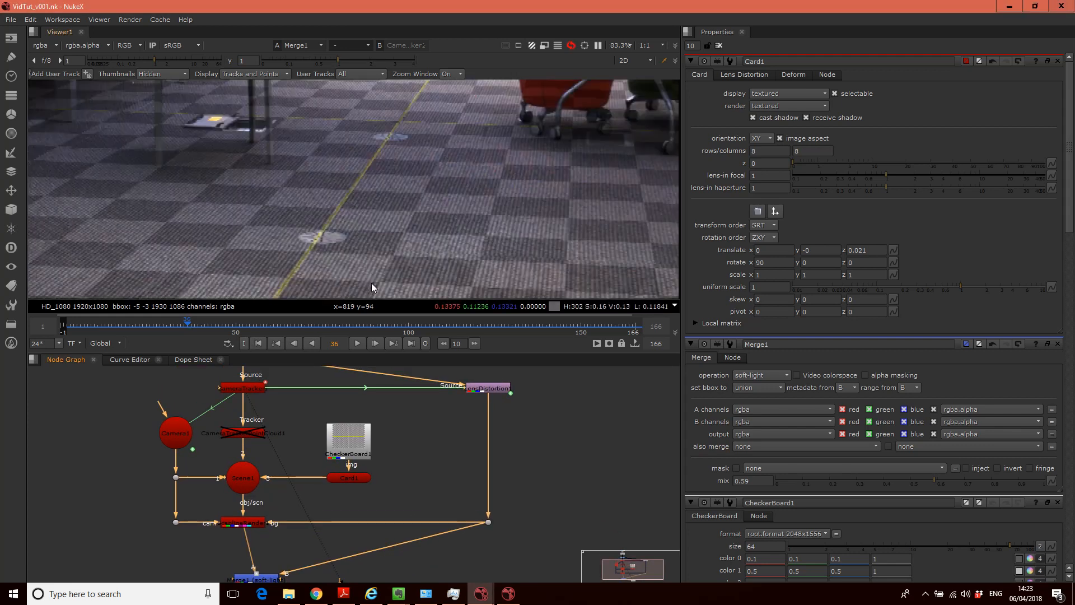
{"action": "middle_click_drag", "start_coordinate": [442, 469], "coordinate": [480, 430]}
{"action": "left_click", "coordinate": [290, 485]}
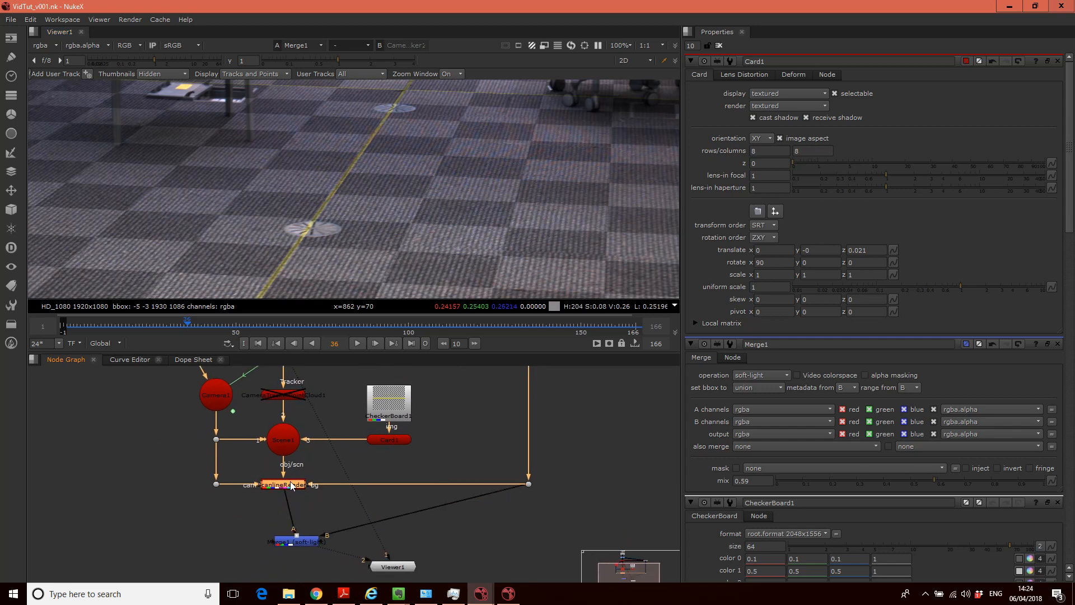
{"action": "key", "text": "3"}
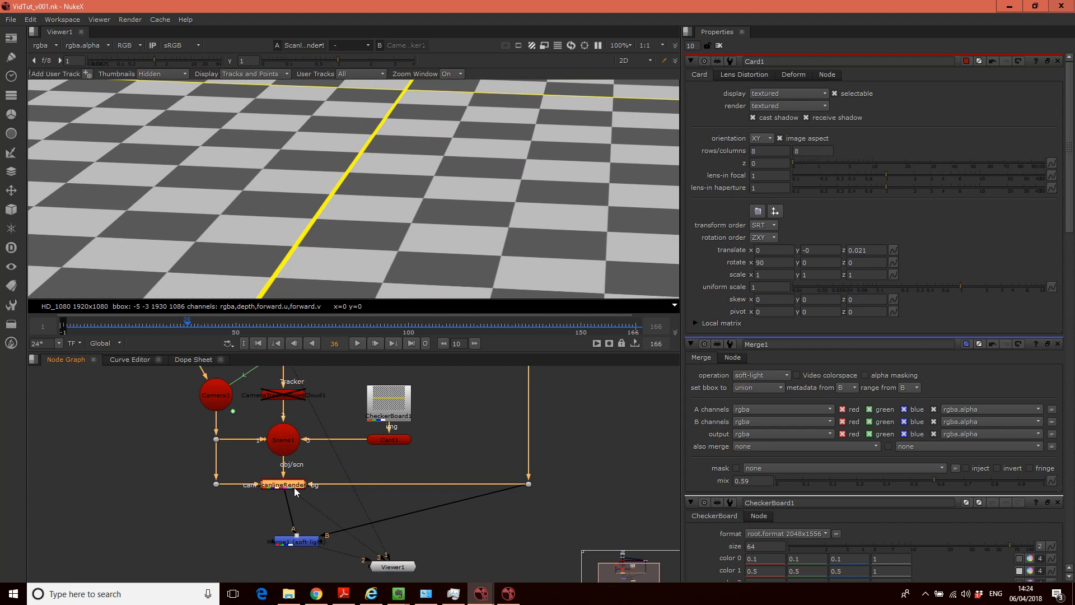
{"action": "middle_click_drag", "start_coordinate": [375, 466], "coordinate": [367, 499]}
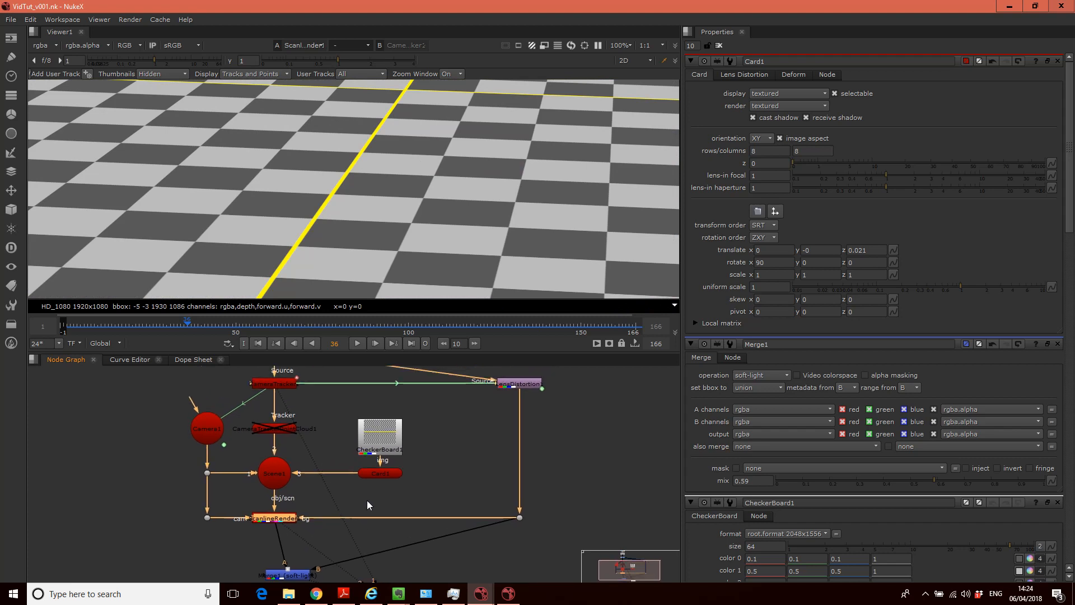
{"action": "left_click", "coordinate": [382, 472]}
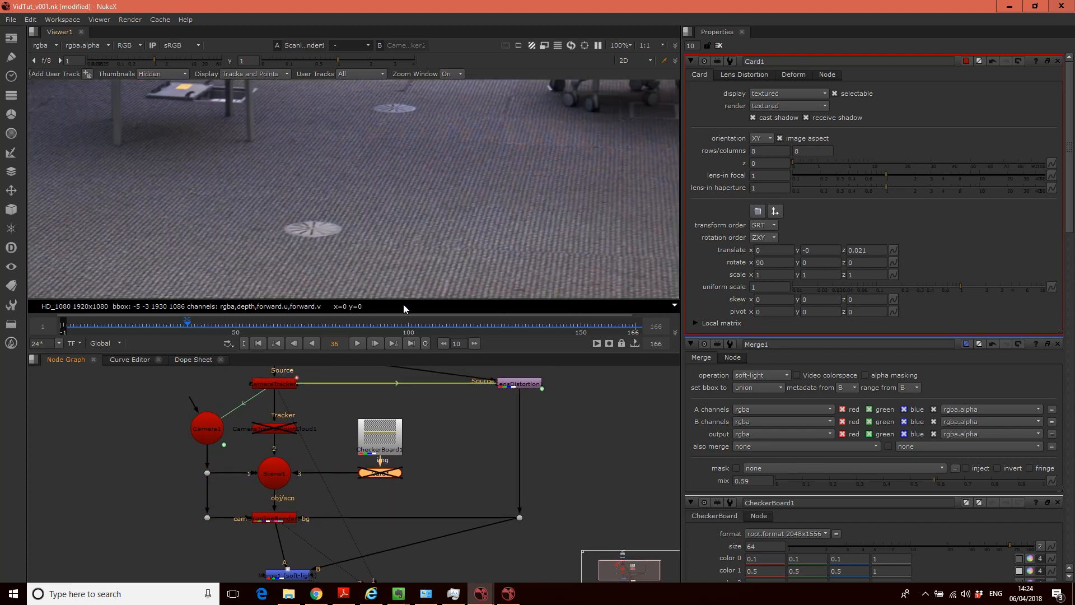
Scrub through the footage while inspecting the carpet, and park the playhead on frame 59.
{"action": "middle_click_drag", "start_coordinate": [457, 447], "coordinate": [462, 480]}
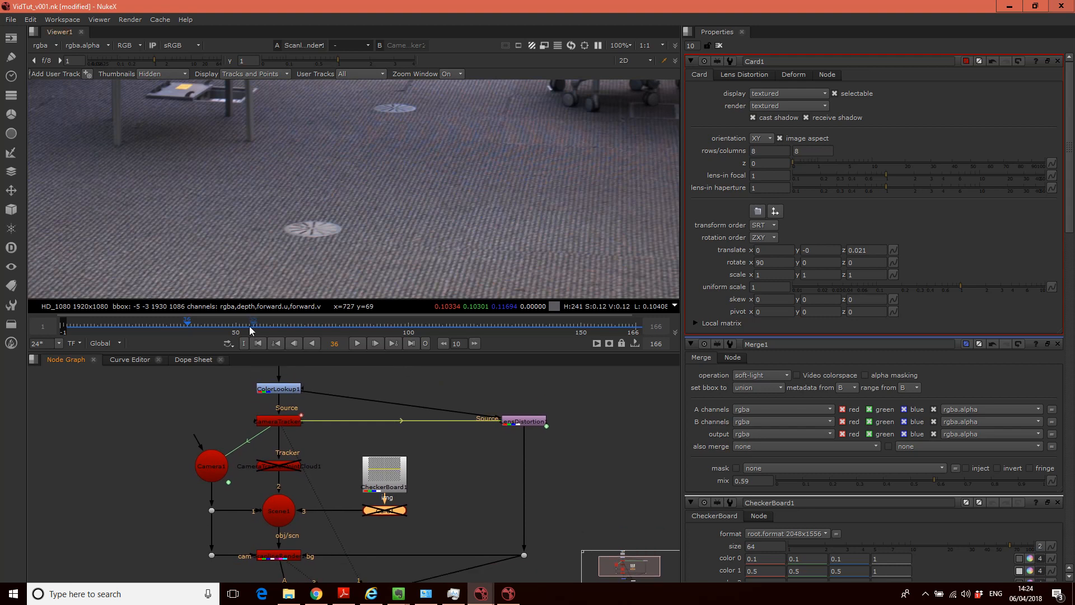
{"action": "left_click", "coordinate": [230, 327]}
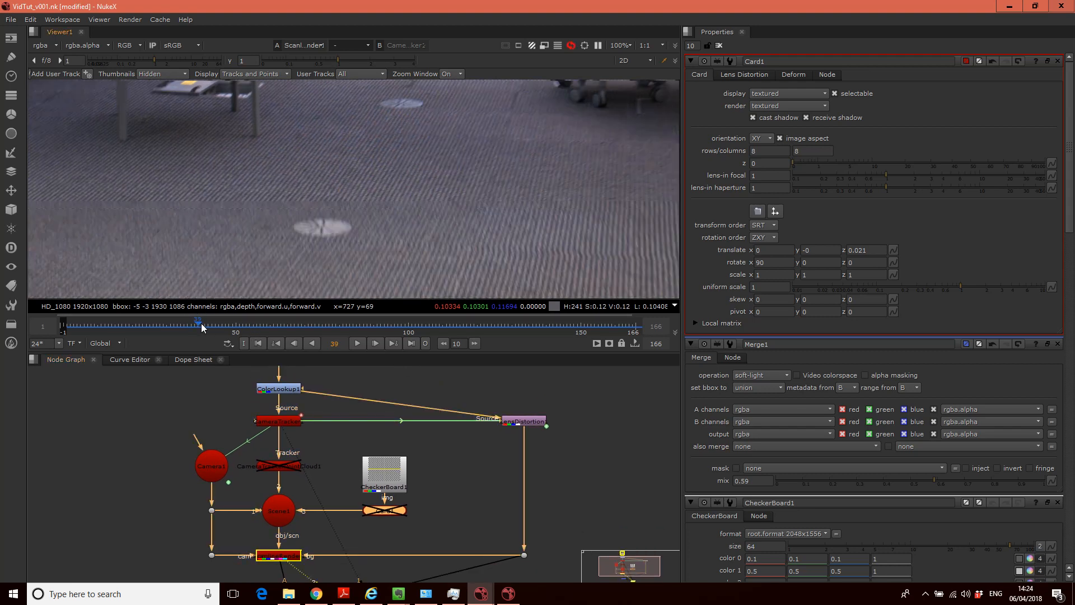
{"action": "left_click_drag", "start_coordinate": [231, 329], "coordinate": [254, 329]}
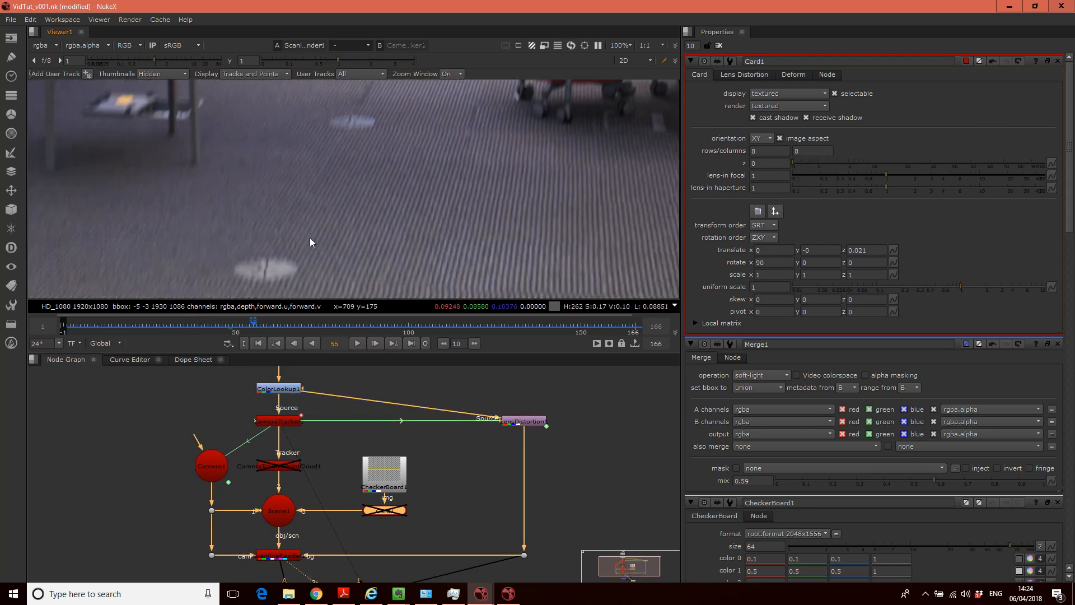
{"action": "scroll", "coordinate": [310, 233], "scroll_direction": "down", "scroll_amount": 2}
{"action": "scroll", "coordinate": [311, 240], "scroll_direction": "down", "scroll_amount": 1}
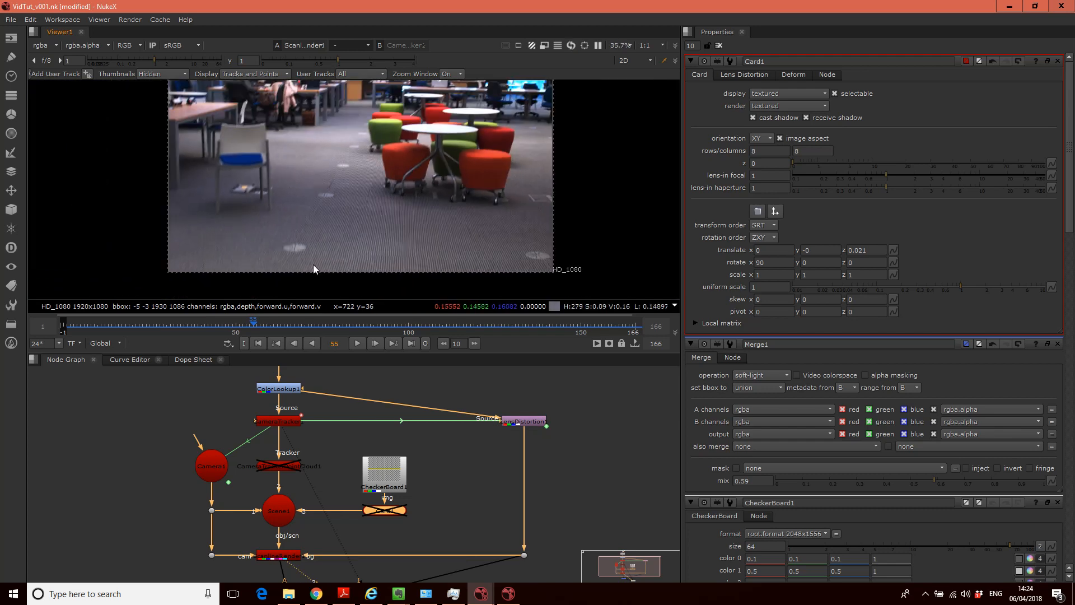
{"action": "scroll", "coordinate": [314, 265], "scroll_direction": "down", "scroll_amount": 1}
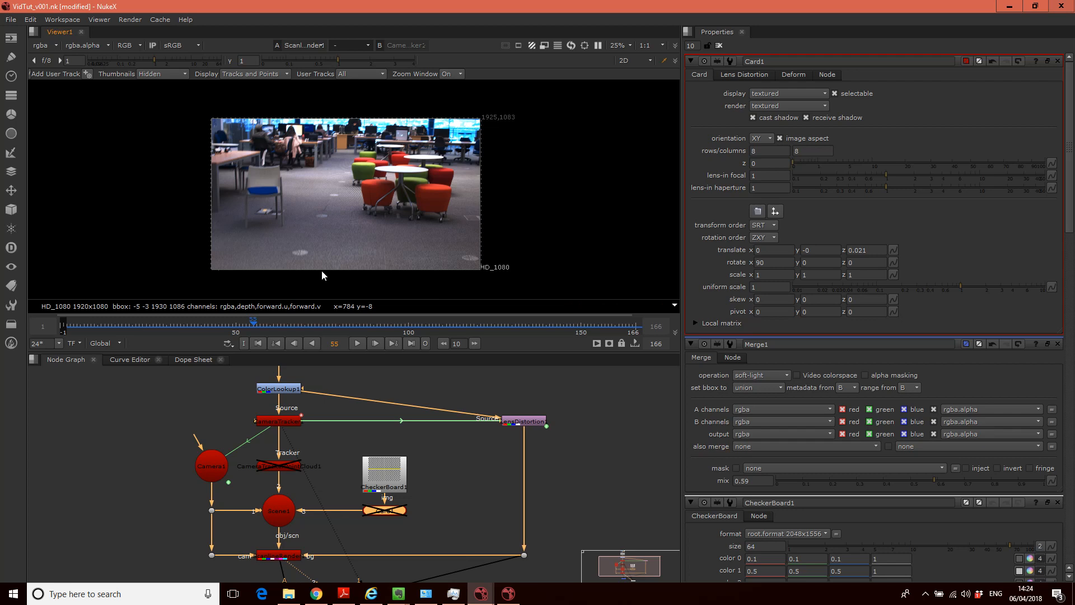
{"action": "scroll", "coordinate": [313, 264], "scroll_direction": "up", "scroll_amount": 2}
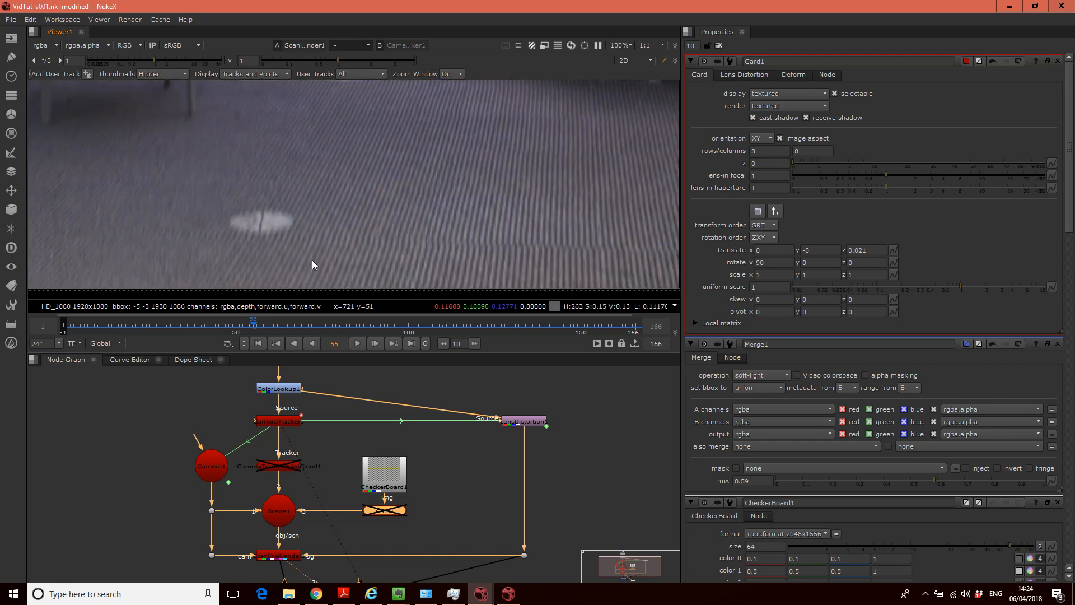
{"action": "left_click_drag", "start_coordinate": [255, 330], "coordinate": [269, 328]}
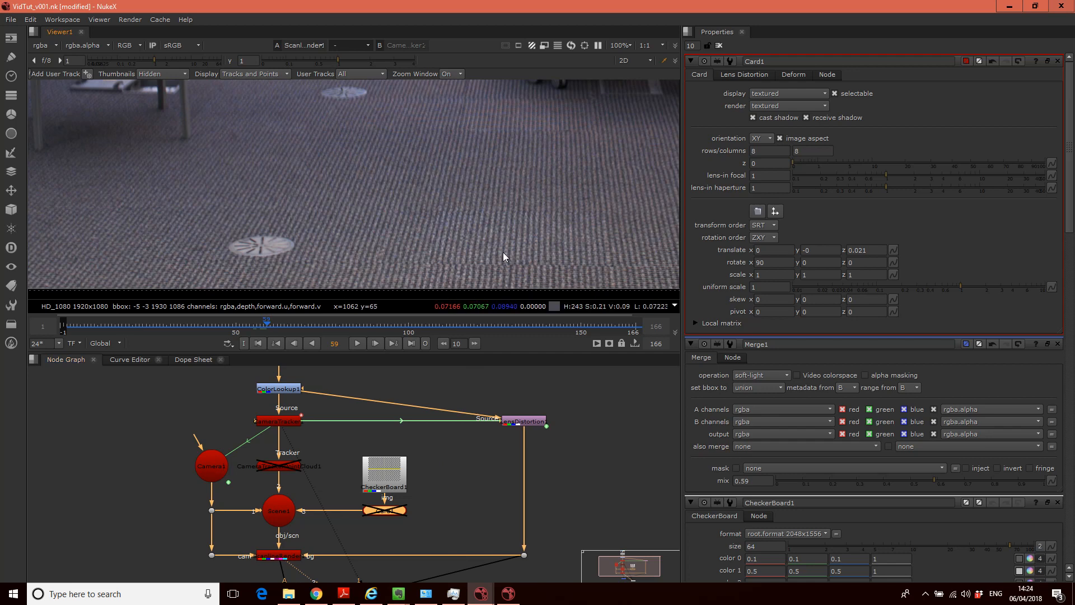
Duplicate the Camera1 node and place the copy beside the CheckerBoard1 node in the node graph.
{"action": "left_click", "coordinate": [215, 473]}
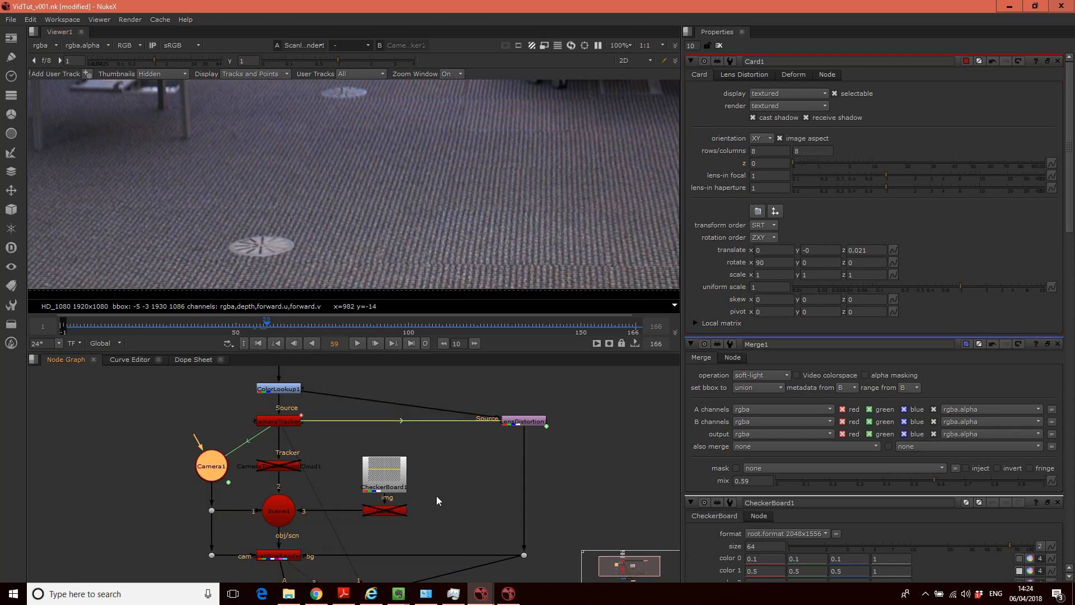
{"action": "key", "text": "ctrl+c"}
{"action": "key", "text": "ctrl+v"}
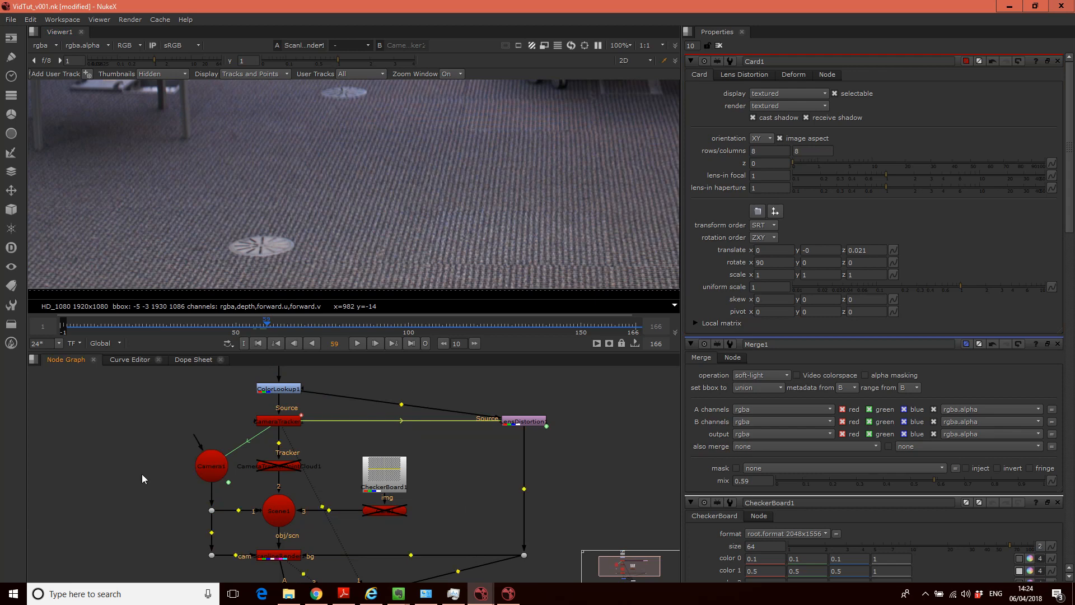
{"action": "left_click_drag", "start_coordinate": [143, 475], "coordinate": [470, 471]}
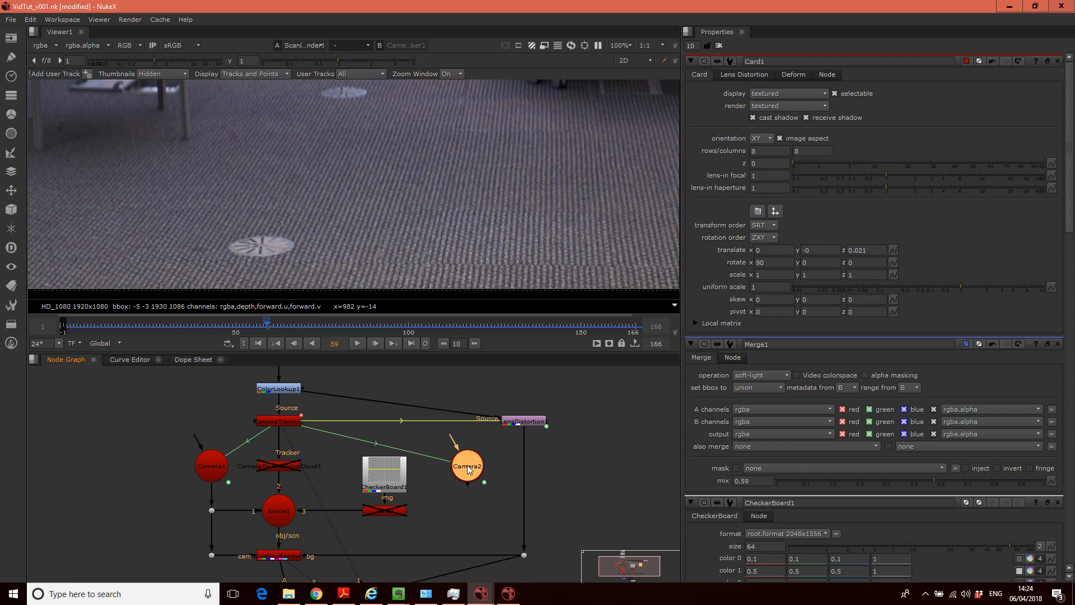
Remove the animation from all knobs of the duplicated camera so it is frozen at frame 59.
{"action": "double_click", "coordinate": [471, 466]}
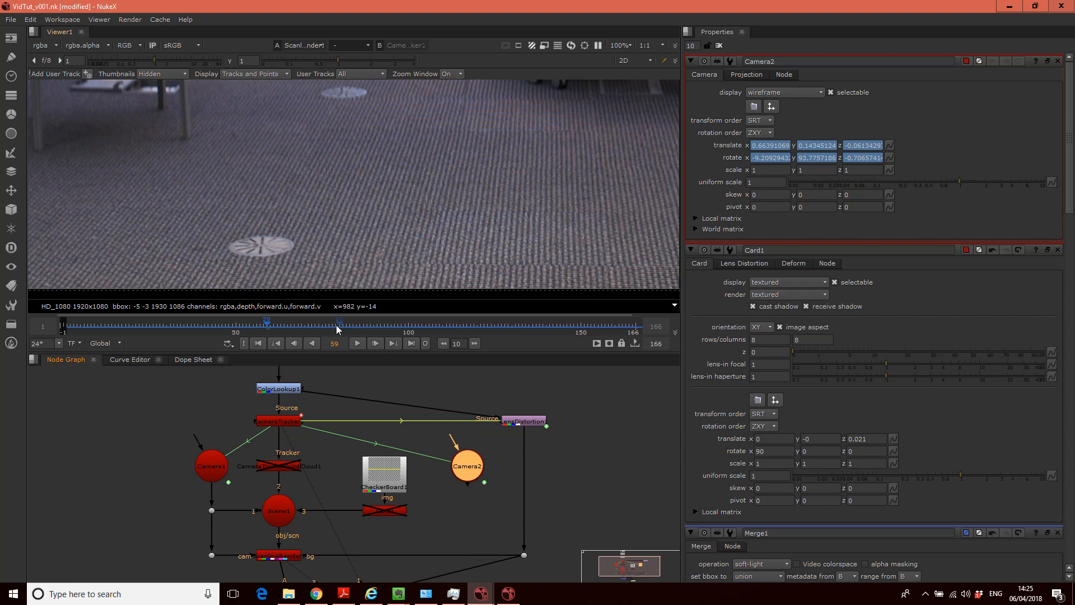
{"action": "right_click", "coordinate": [902, 149]}
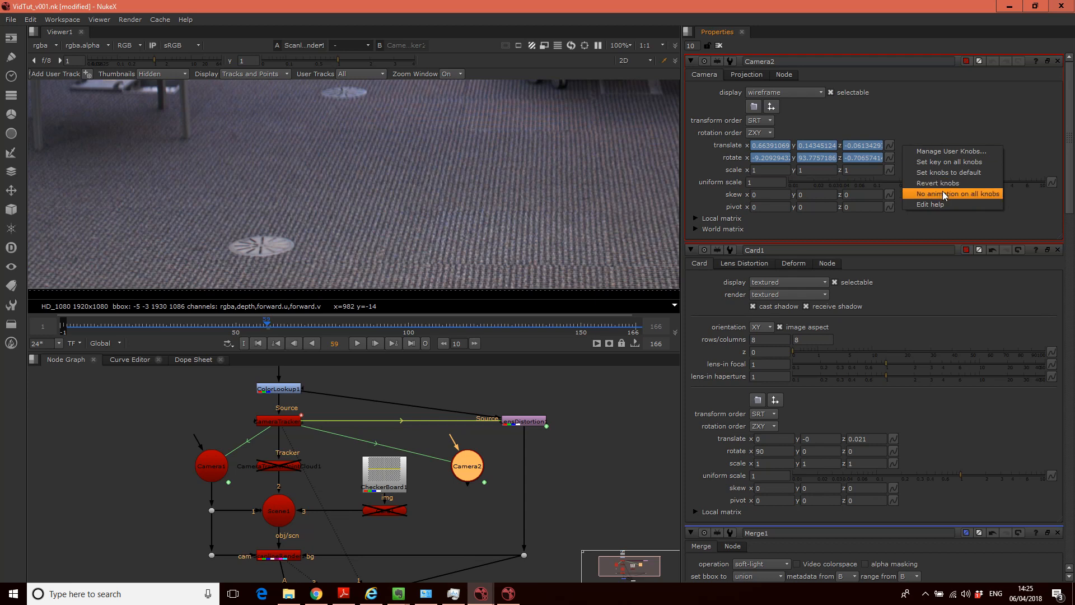
{"action": "right_click", "coordinate": [931, 118]}
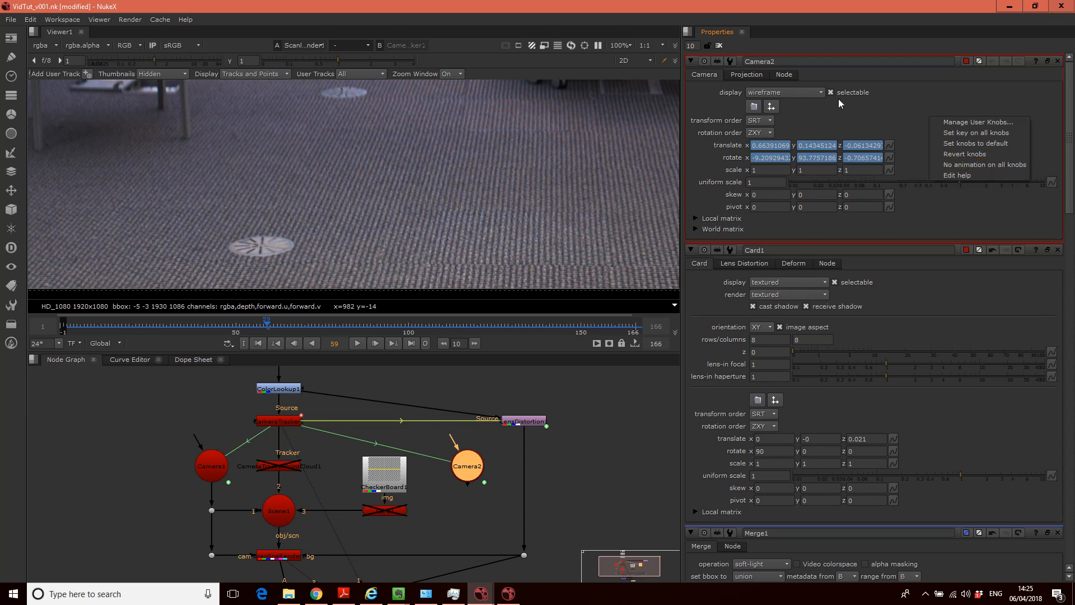
{"action": "left_click", "coordinate": [466, 484]}
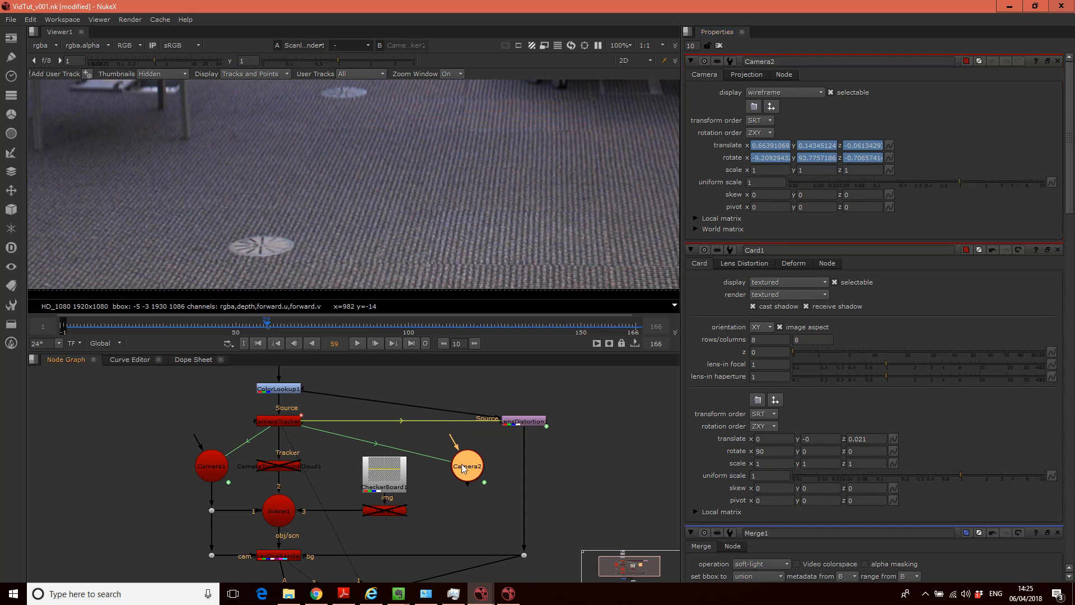
{"action": "right_click", "coordinate": [939, 120]}
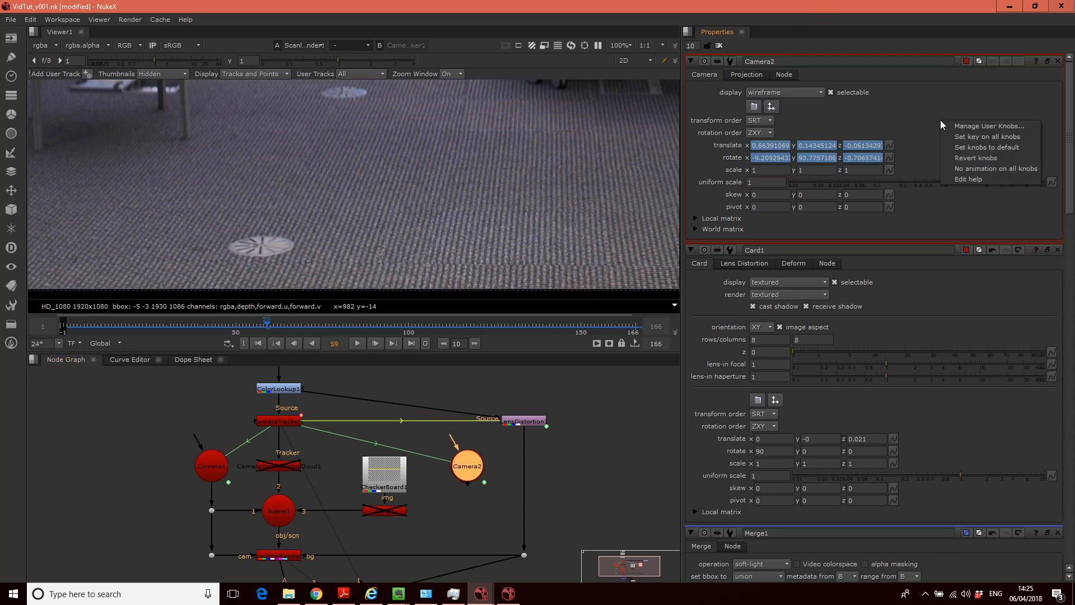
{"action": "left_click", "coordinate": [979, 170]}
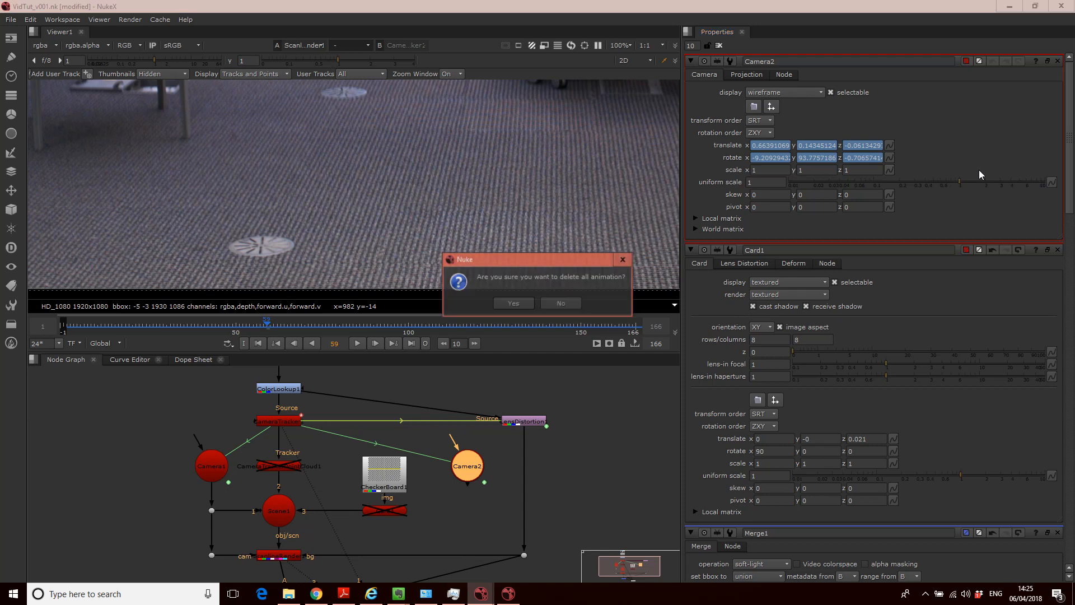
{"action": "left_click", "coordinate": [522, 304]}
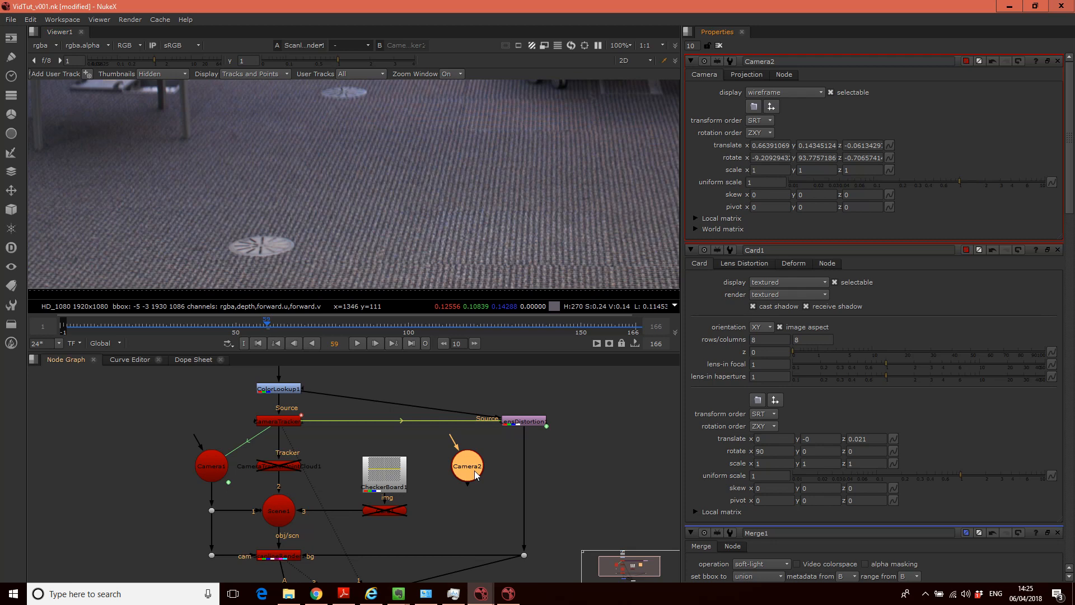
Rename the duplicated camera proj_cam_frame_59 and shift it slightly closer to the CheckerBoard1 node.
{"action": "left_click", "coordinate": [800, 60]}
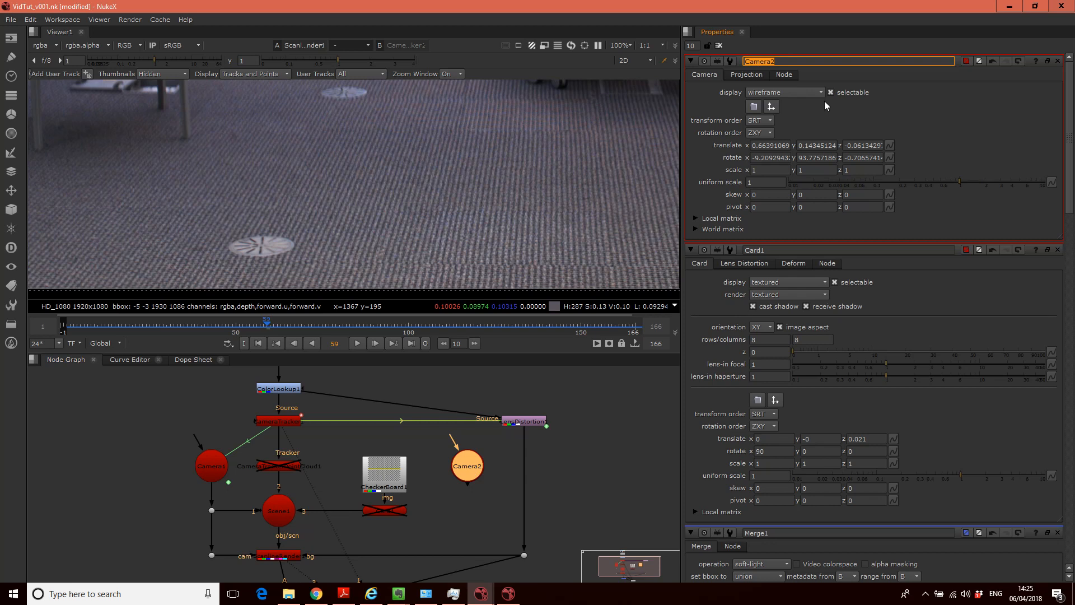
{"action": "type", "text": "cam"}
{"action": "key", "text": "BackSpace"}
{"action": "key", "text": "BackSpace"}
{"action": "key", "text": "BackSpace"}
{"action": "type", "text": "proj_cam_frame"}
{"action": "type", "text": "59"}
{"action": "left_click", "coordinate": [635, 438]}
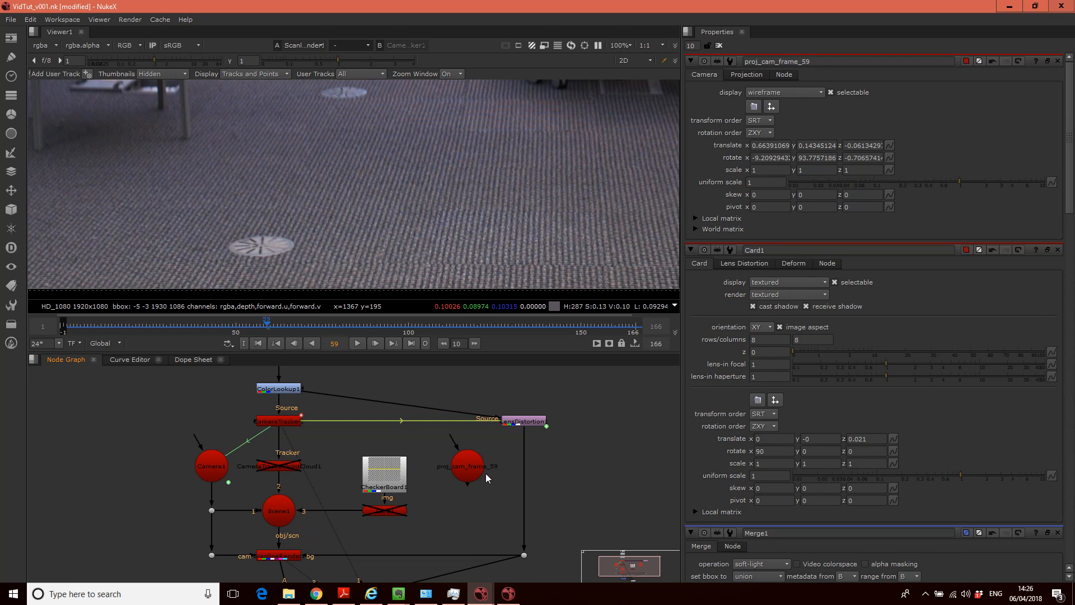
{"action": "mouse_move", "coordinate": [467, 465]}
{"action": "left_mouse_down"}
{"action": "mouse_move", "coordinate": [451, 457]}
{"action": "mouse_move", "coordinate": [453, 468]}
{"action": "left_mouse_up"}
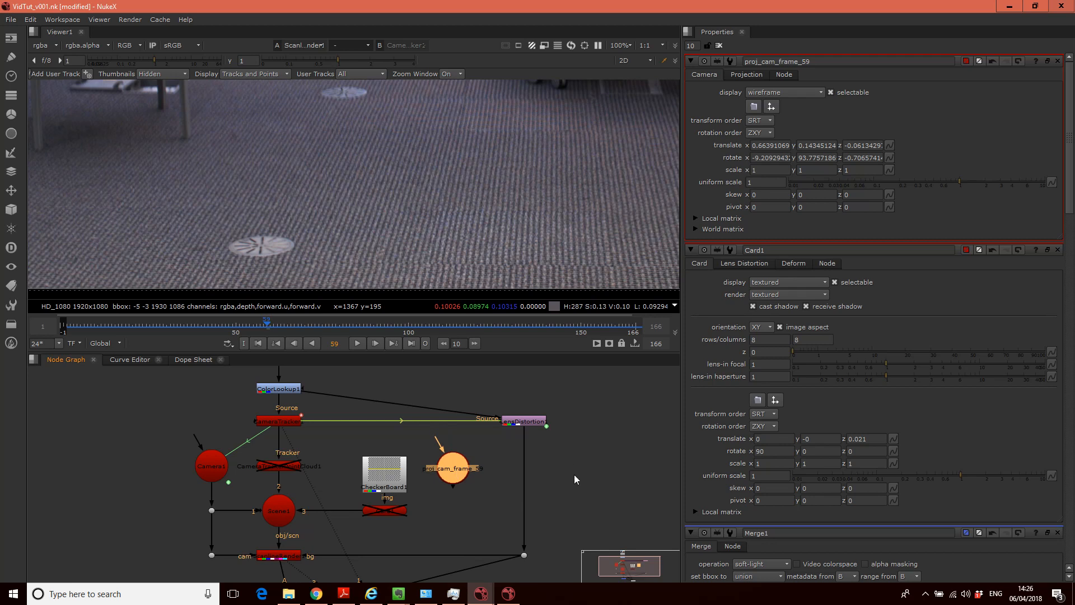
Fit the whole frame in the viewer and add an unconnected Write node to the node graph.
{"action": "middle_click_drag", "start_coordinate": [569, 486], "coordinate": [543, 490]}
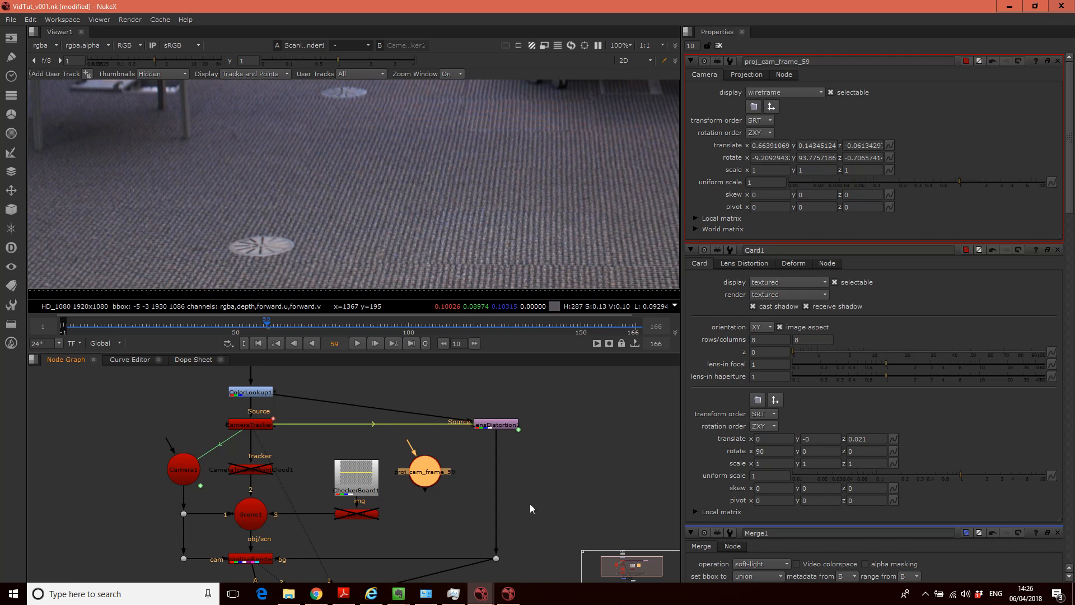
{"action": "scroll", "coordinate": [540, 193], "scroll_direction": "down", "scroll_amount": 5}
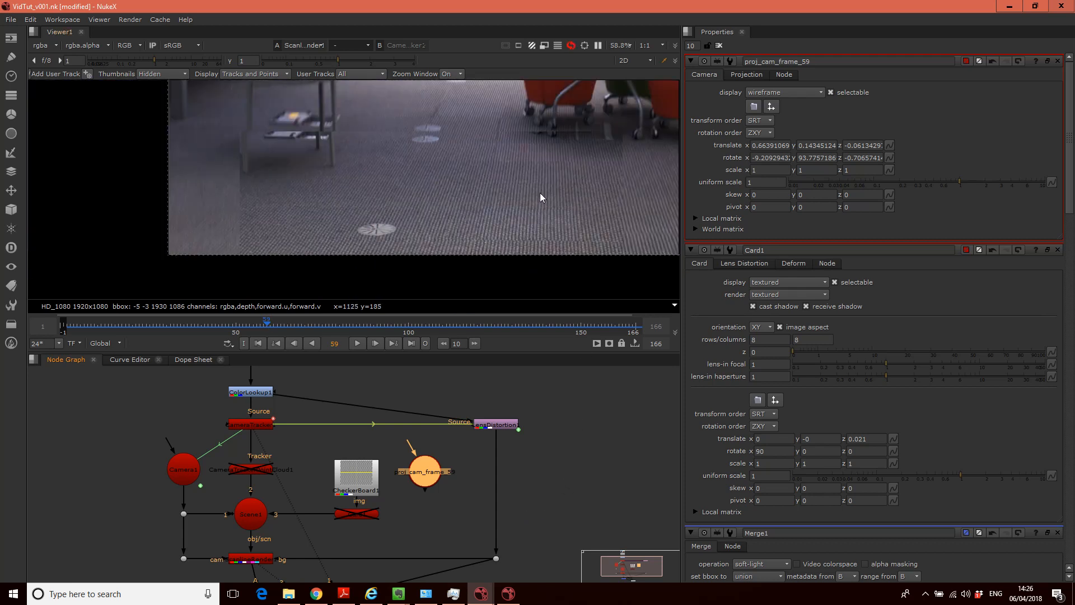
{"action": "middle_click_drag", "start_coordinate": [520, 184], "coordinate": [423, 295]}
{"action": "scroll", "coordinate": [452, 235], "scroll_direction": "down", "scroll_amount": 1}
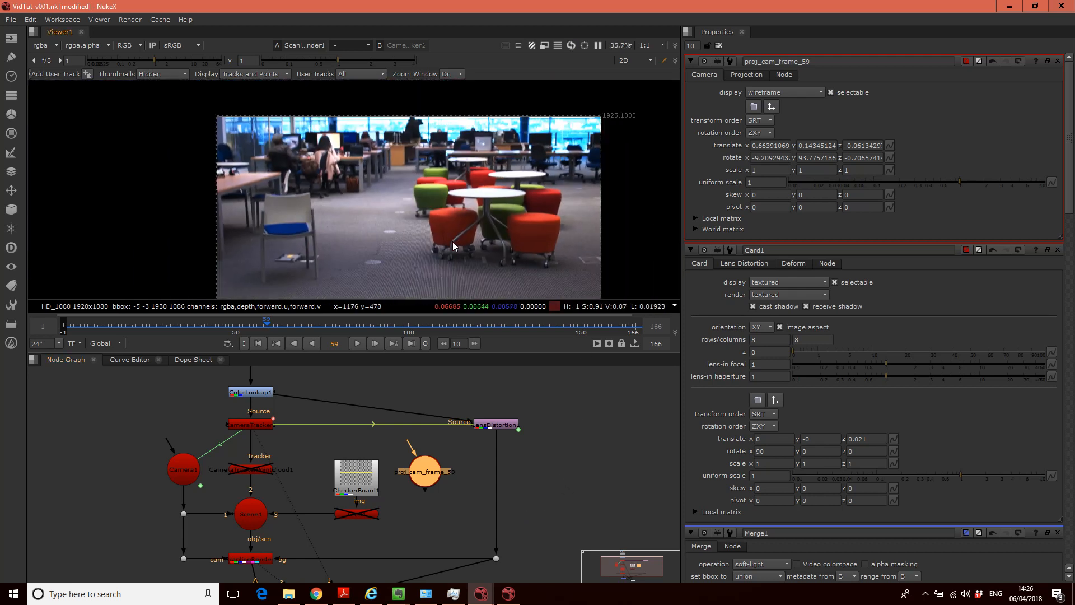
{"action": "middle_click_drag", "start_coordinate": [476, 222], "coordinate": [472, 197]}
{"action": "left_click", "coordinate": [593, 505]}
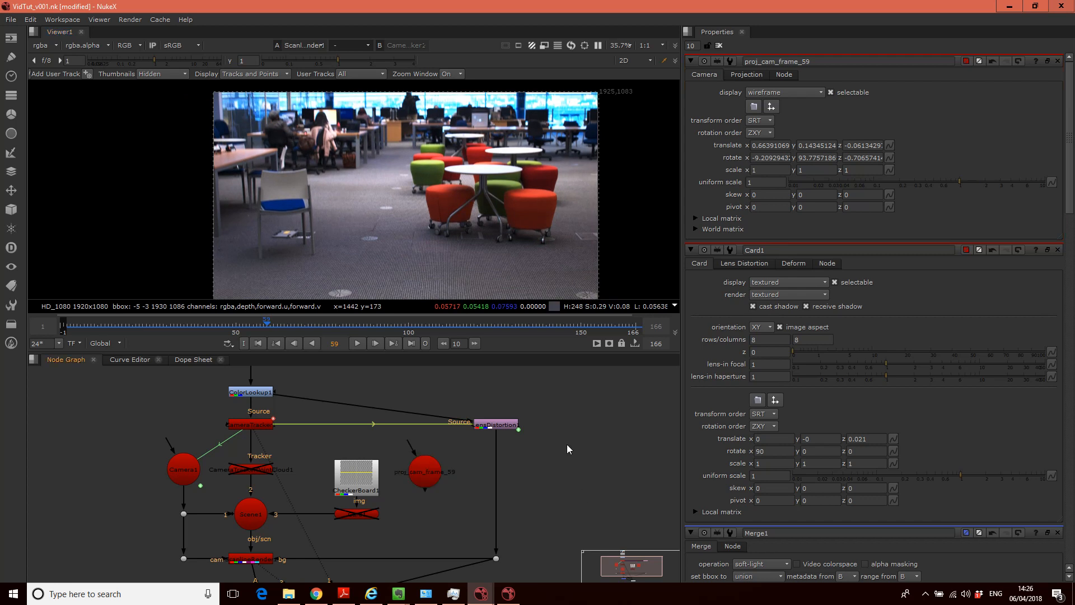
{"action": "key", "text": "Tab"}
{"action": "type", "text": "wir"}
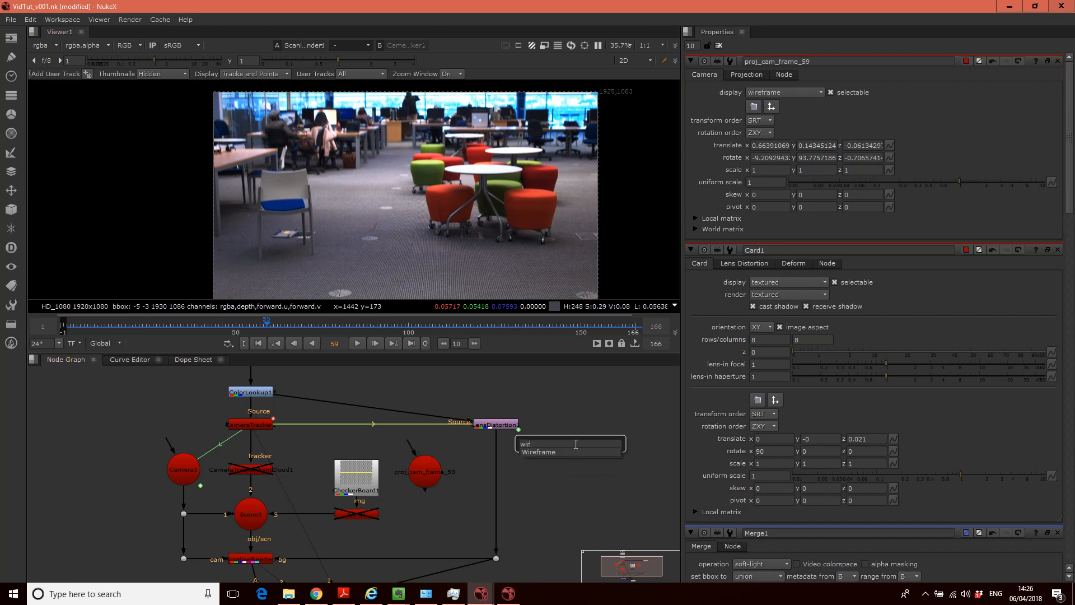
{"action": "key", "text": "BackSpace"}
{"action": "key", "text": "BackSpace"}
{"action": "type", "text": "rite"}
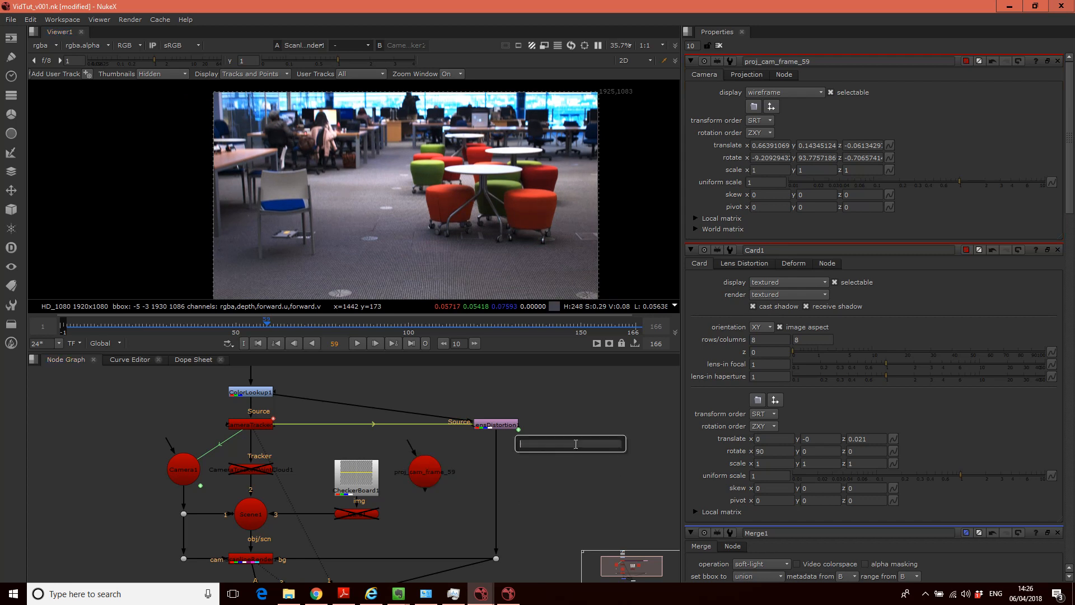
{"action": "key", "text": "Return"}
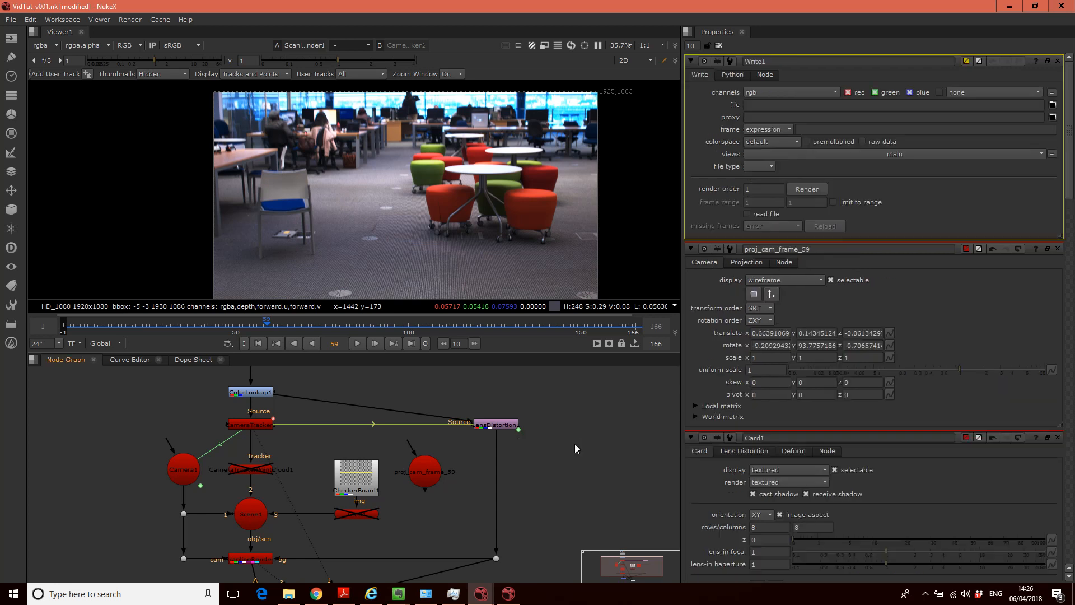
Connect the Write node's input to the LensDistortion node and position it just below that node.
{"action": "left_click", "coordinate": [586, 504]}
{"action": "left_click_drag", "start_coordinate": [589, 503], "coordinate": [551, 492]}
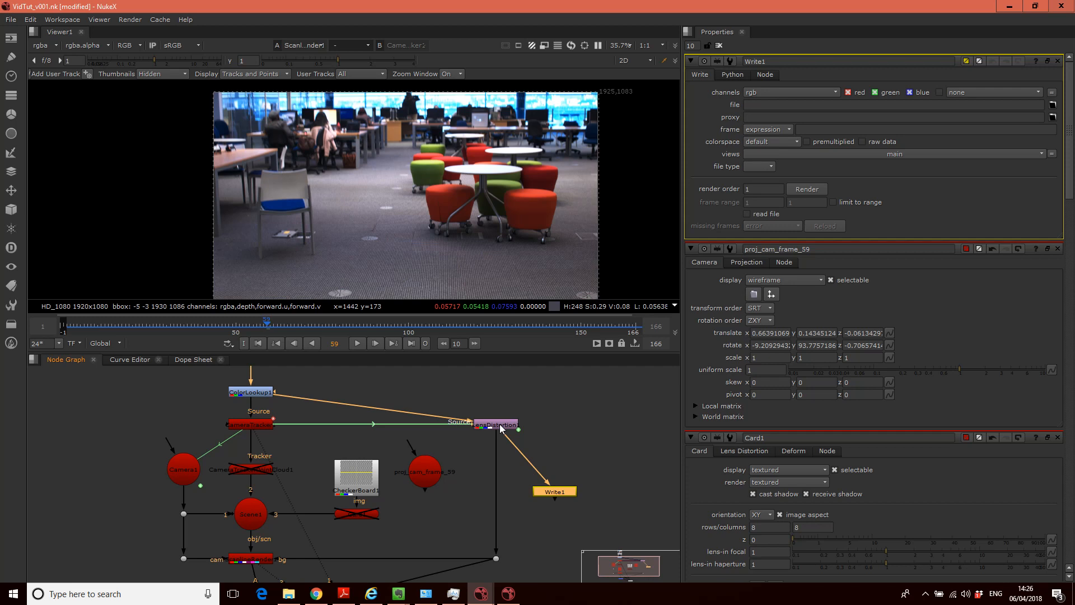
{"action": "left_click_drag", "start_coordinate": [560, 492], "coordinate": [538, 471]}
{"action": "left_click", "coordinate": [548, 502]}
{"action": "left_click", "coordinate": [537, 472]}
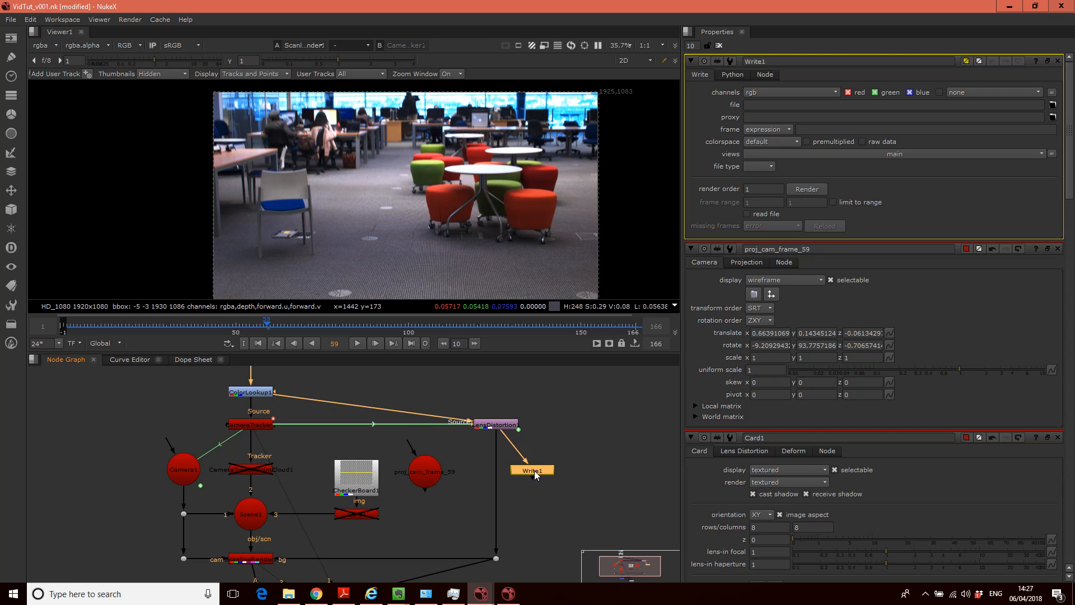
Browse for the Write node's output location in Visual Effects Techniques/CleanUp and create a new folder there named clean_vid_tut_files.
{"action": "left_click", "coordinate": [771, 92]}
{"action": "left_click", "coordinate": [789, 92]}
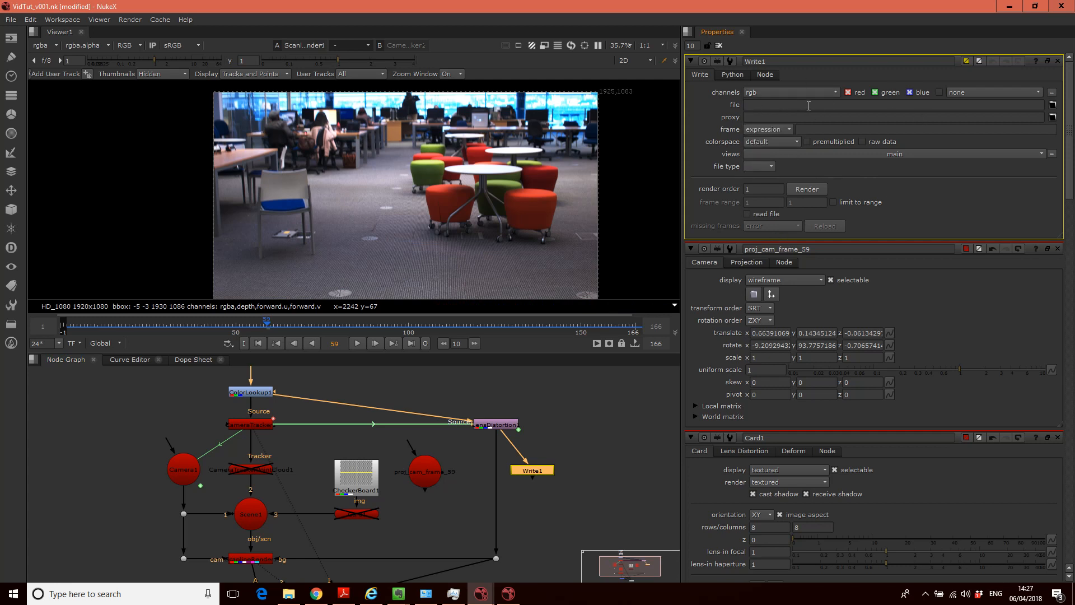
{"action": "left_click", "coordinate": [1053, 105]}
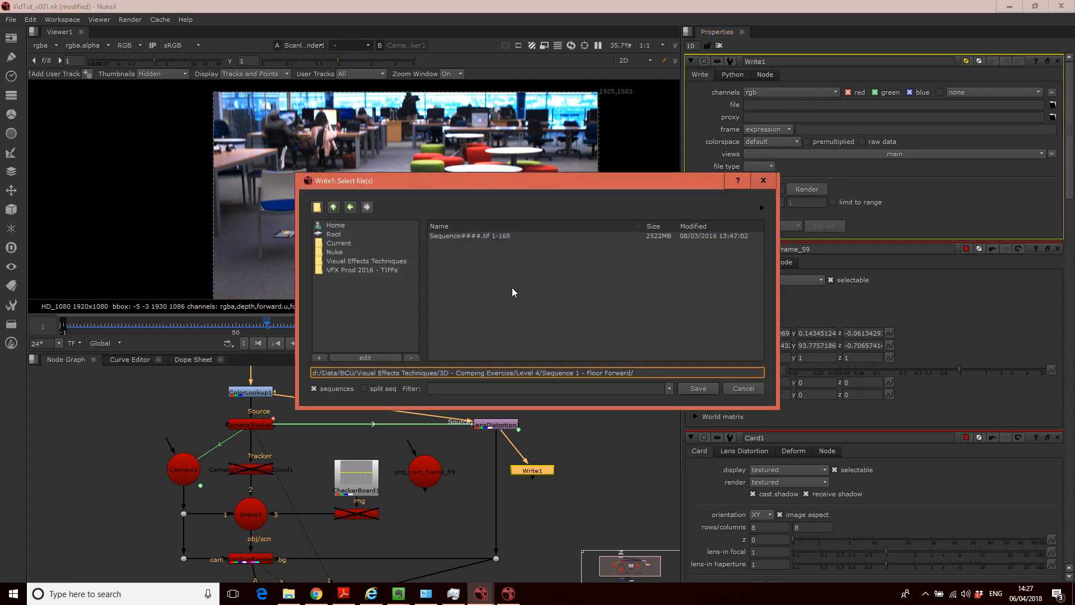
{"action": "left_click", "coordinate": [334, 207]}
{"action": "left_click", "coordinate": [366, 261]}
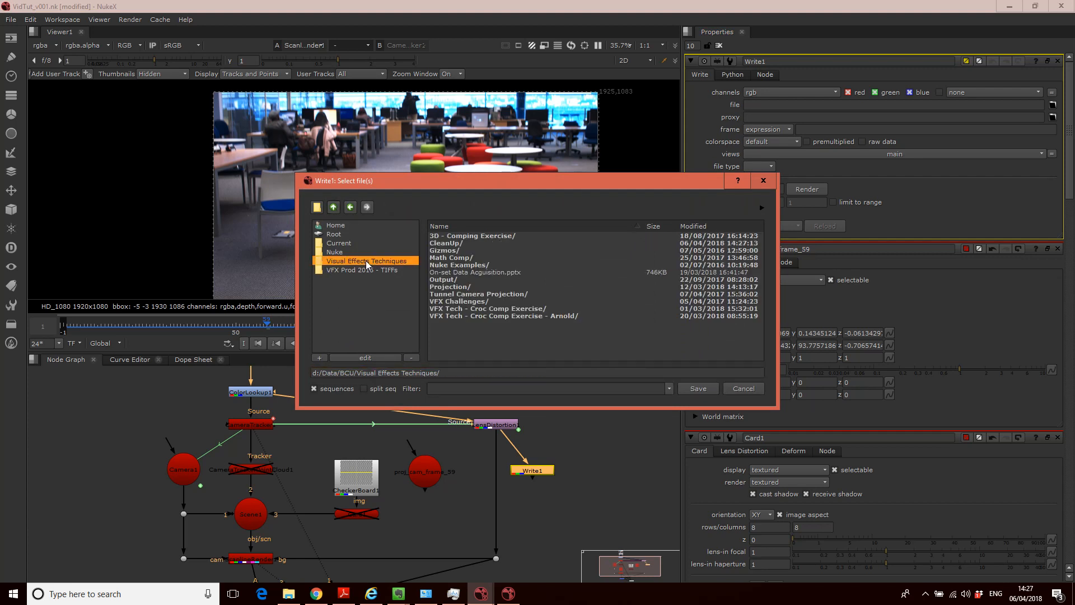
{"action": "double_click", "coordinate": [452, 244]}
{"action": "left_click", "coordinate": [453, 244]}
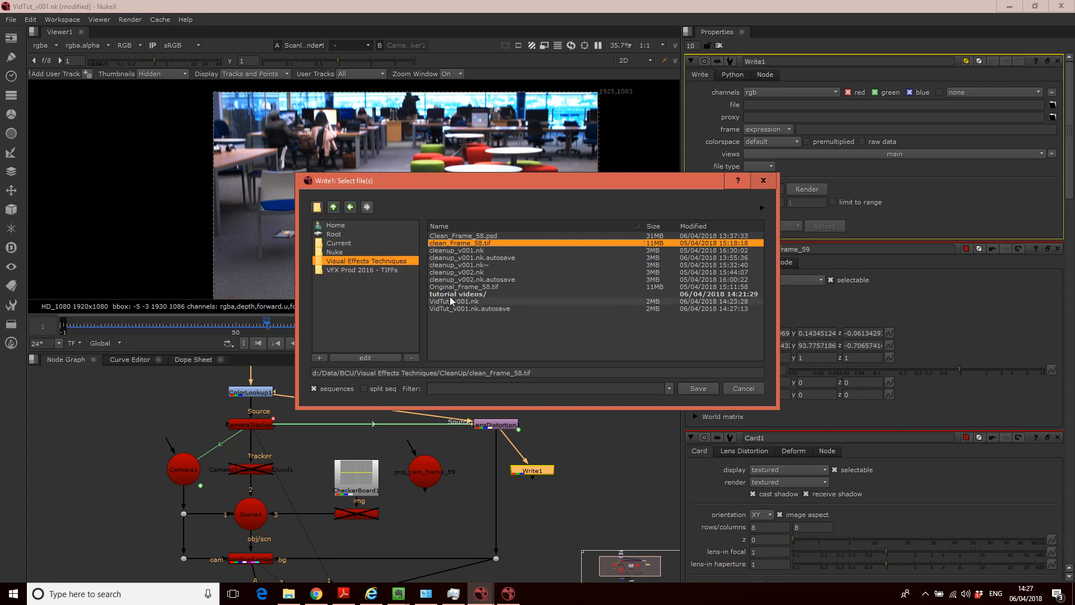
{"action": "left_click", "coordinate": [317, 207]}
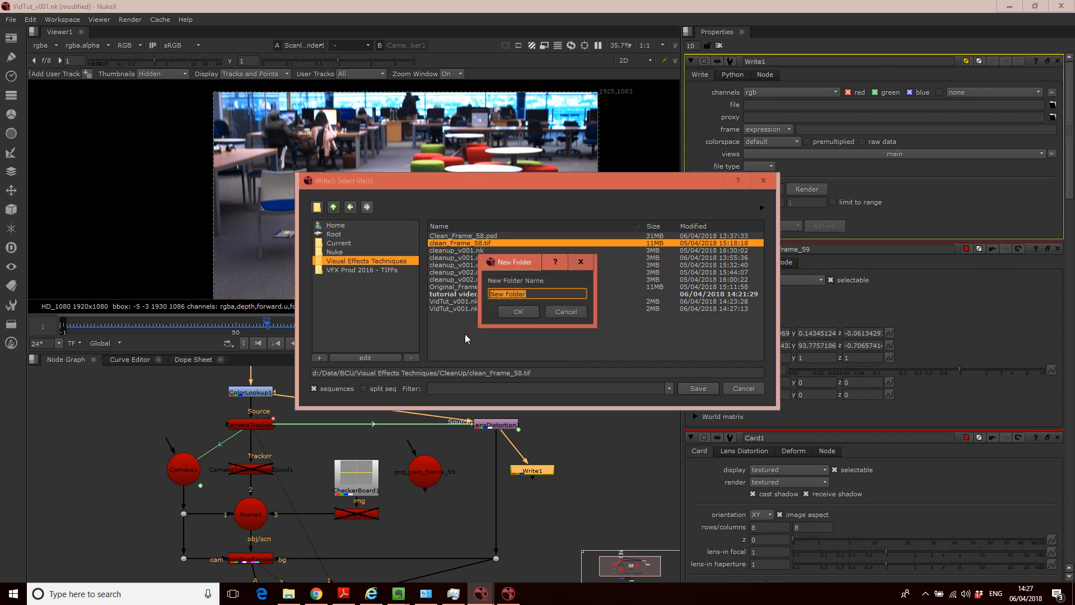
{"action": "type", "text": "clean_vid_tut_files"}
{"action": "key", "text": "Return"}
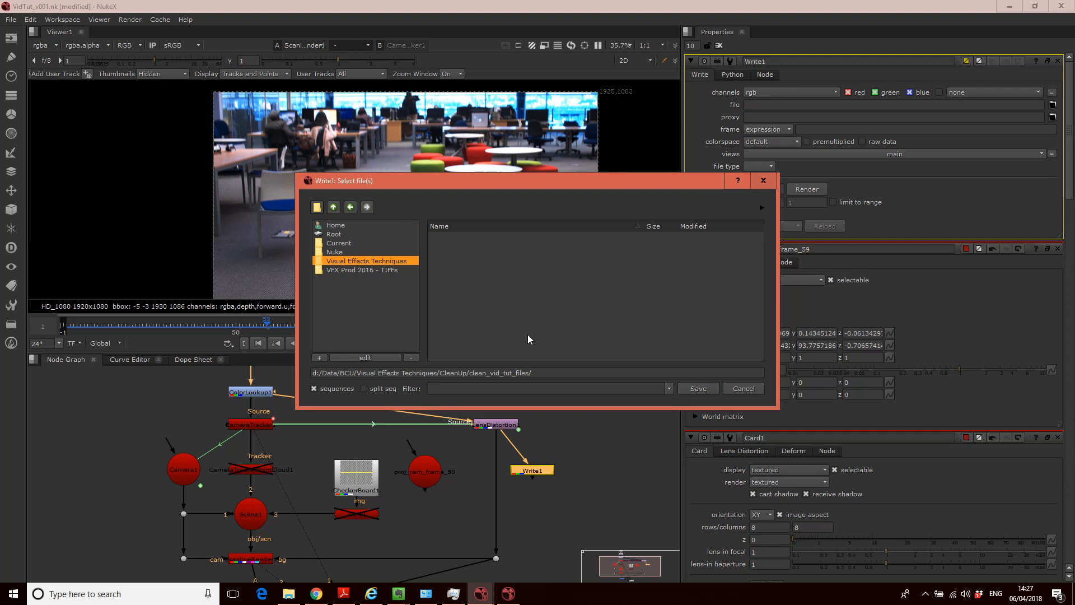
Set the Write node's output file name to original_frame_59.tif inside the clean_vid_tut_files folder.
{"action": "left_click", "coordinate": [568, 371]}
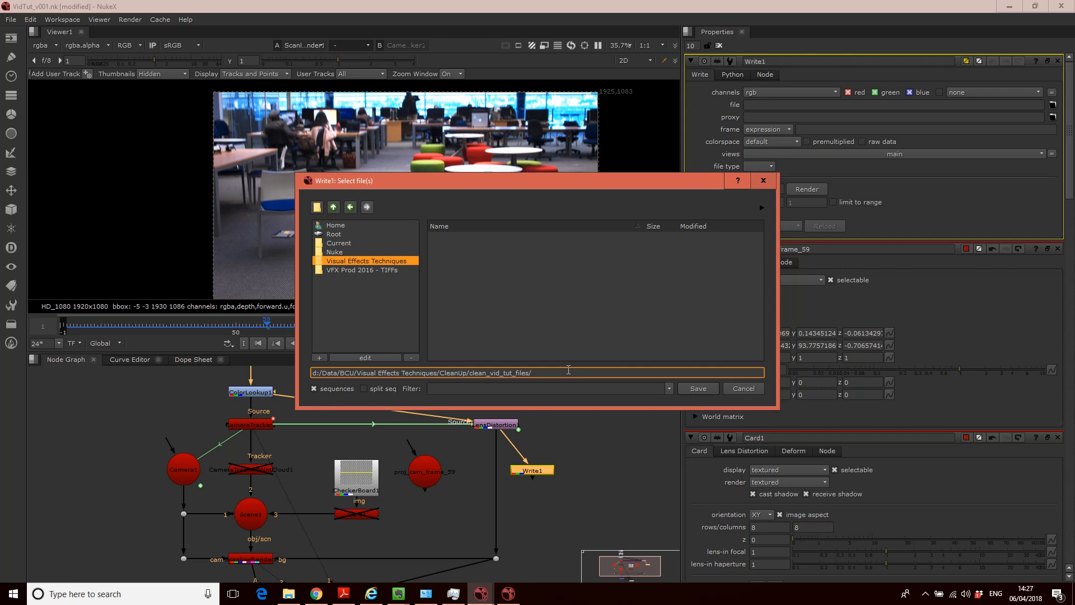
{"action": "type", "text": "original "}
{"action": "type", "text": "frame_59.tif"}
{"action": "left_click", "coordinate": [699, 388]}
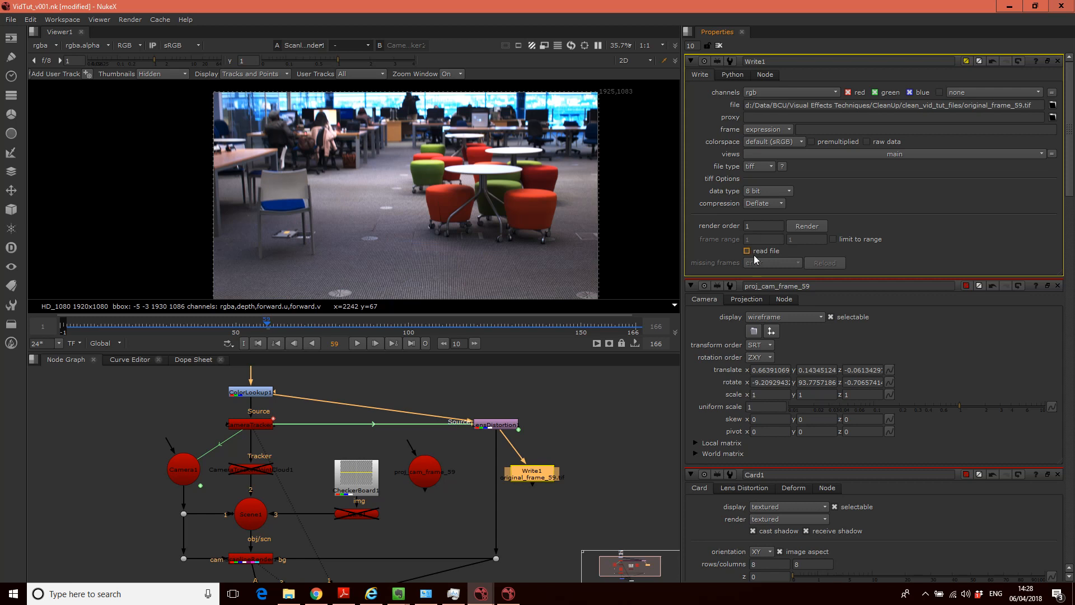
Configure the Write node's TIFF output to 16 bit data type with compression set to none.
{"action": "left_click", "coordinate": [767, 191]}
{"action": "left_click", "coordinate": [761, 204]}
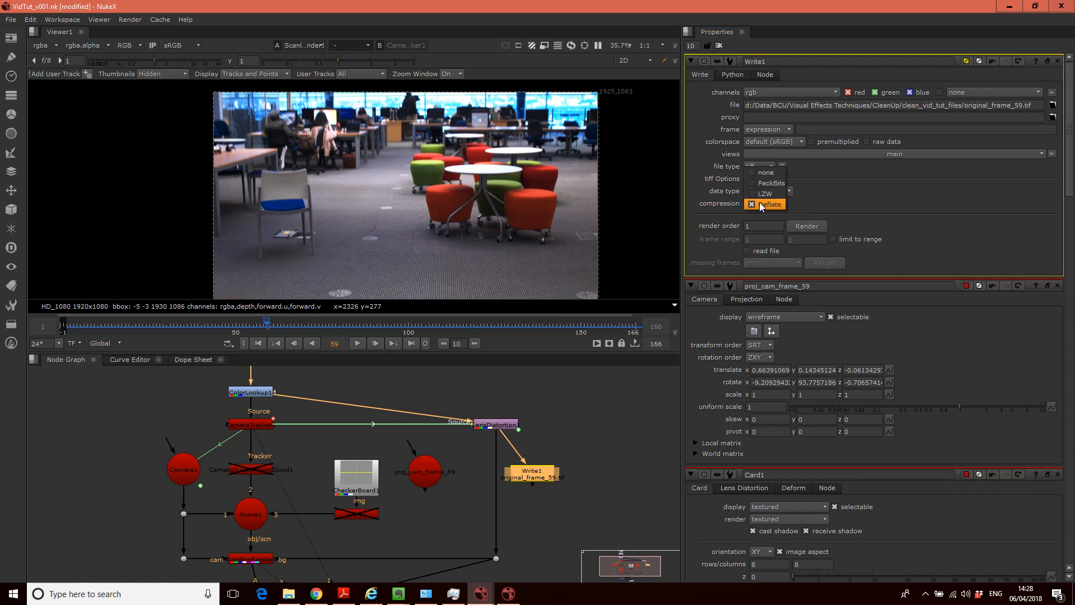
{"action": "left_click", "coordinate": [771, 172]}
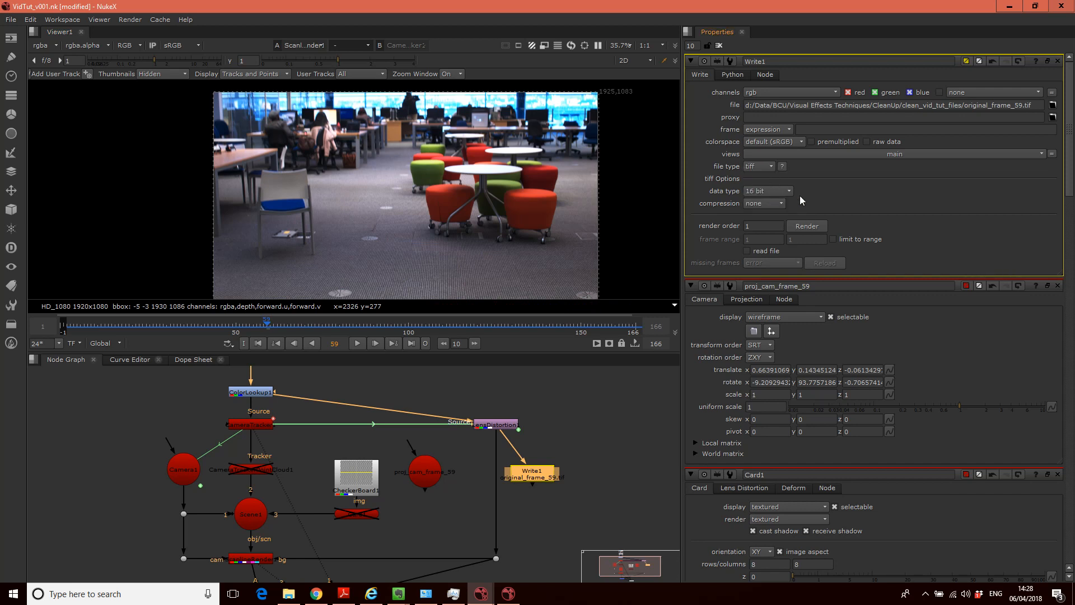
Render the Write node for frame 59 only.
{"action": "left_click", "coordinate": [806, 227]}
{"action": "left_click", "coordinate": [608, 268]}
{"action": "type", "text": "59"}
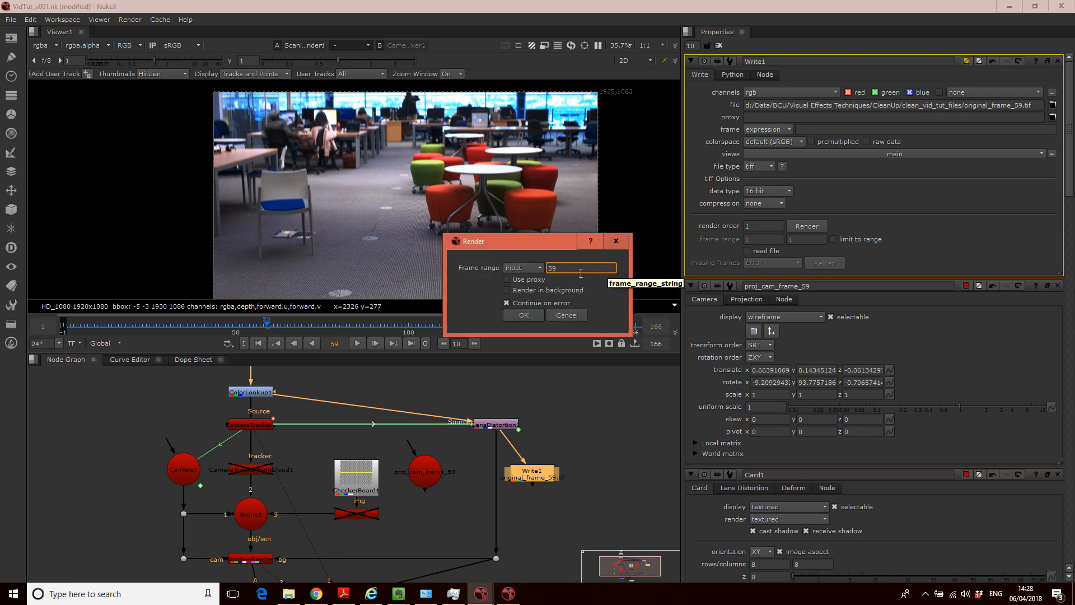
{"action": "left_click", "coordinate": [526, 316]}
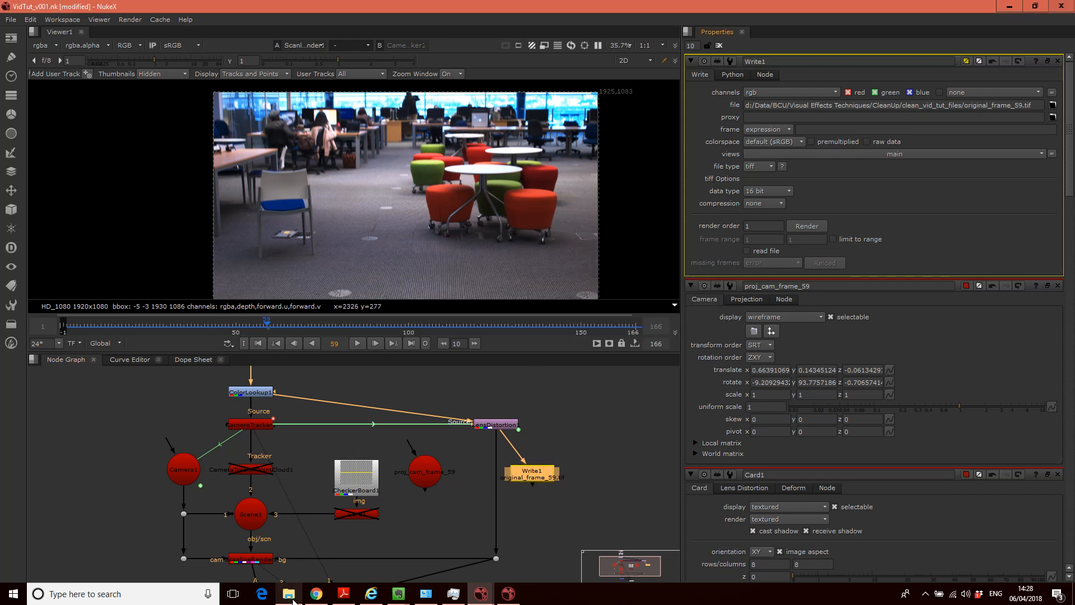
Disable the ColorLookup1 node and render the Write node again for frame 59.
{"action": "mouse_move", "coordinate": [289, 597]}
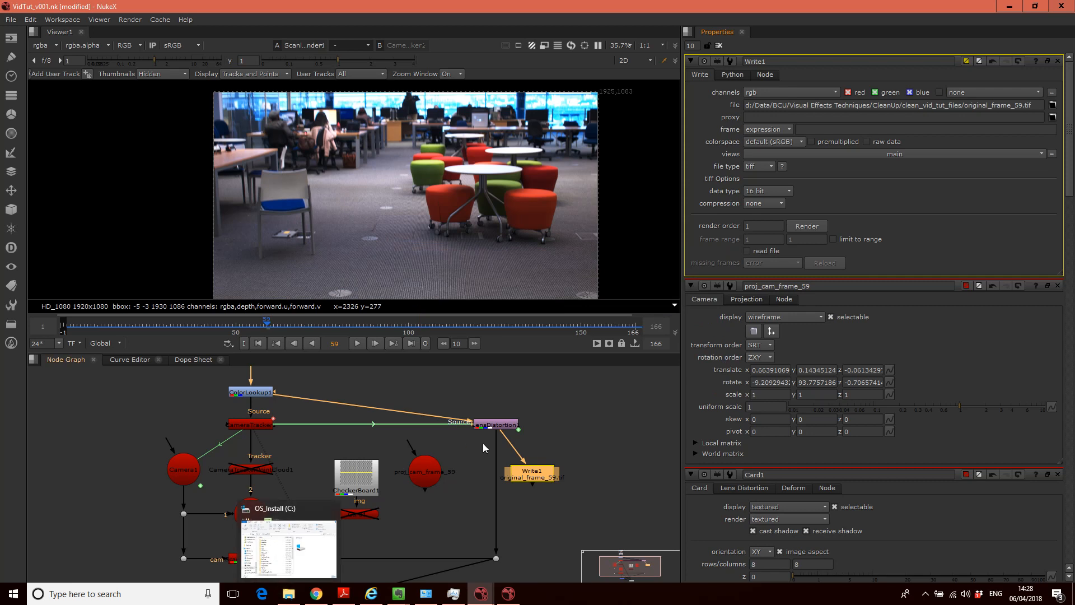
{"action": "middle_click_drag", "start_coordinate": [583, 413], "coordinate": [586, 494]}
{"action": "middle_click_drag", "start_coordinate": [567, 448], "coordinate": [579, 428]}
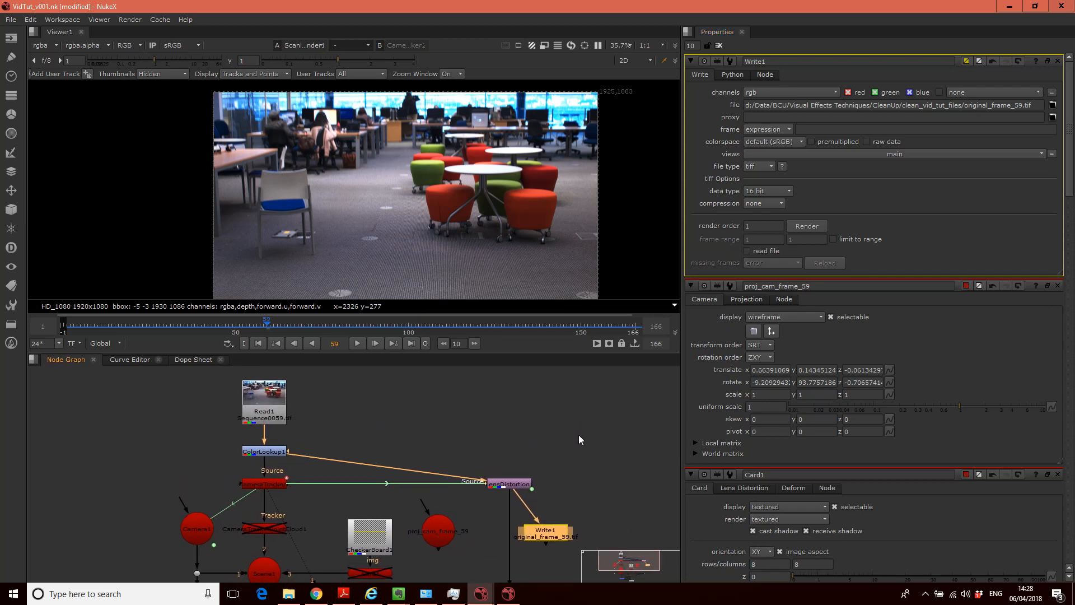
{"action": "left_click", "coordinate": [274, 453]}
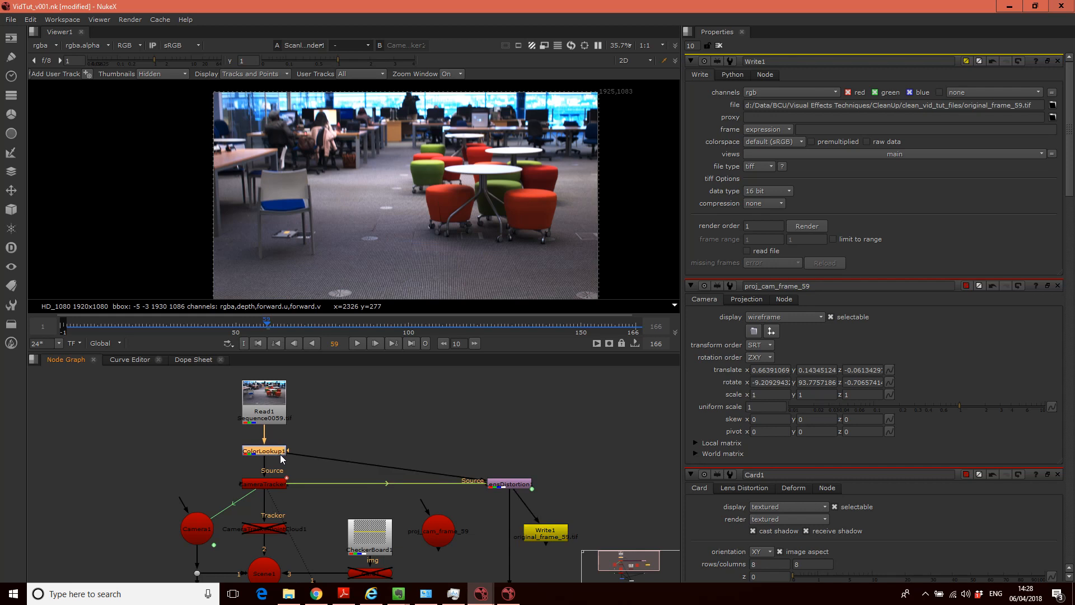
{"action": "key", "text": "d"}
{"action": "left_click", "coordinate": [543, 534]}
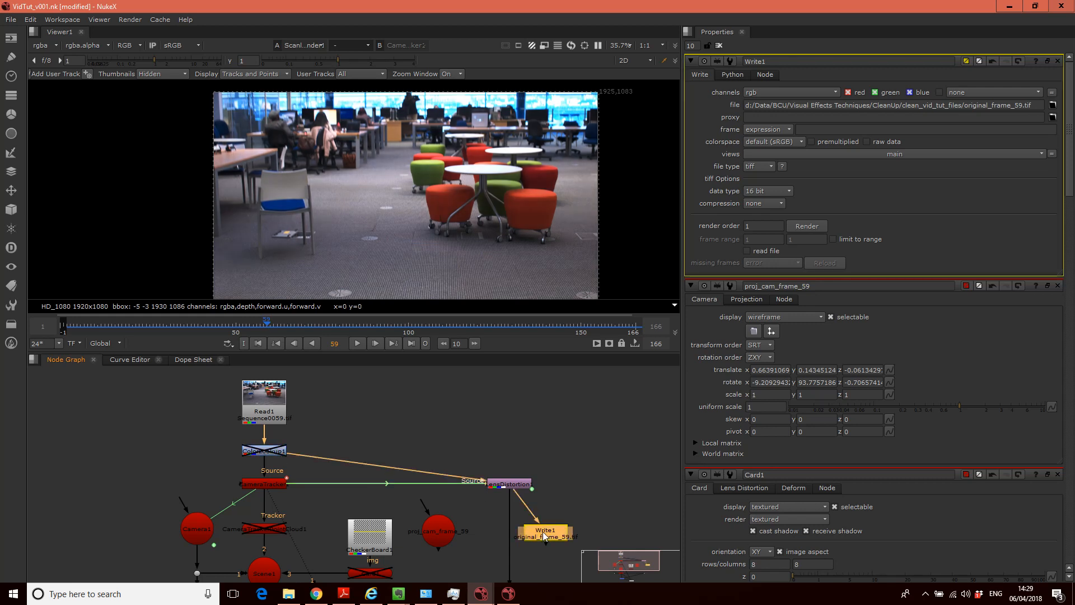
{"action": "left_click", "coordinate": [813, 226]}
{"action": "left_click", "coordinate": [523, 316]}
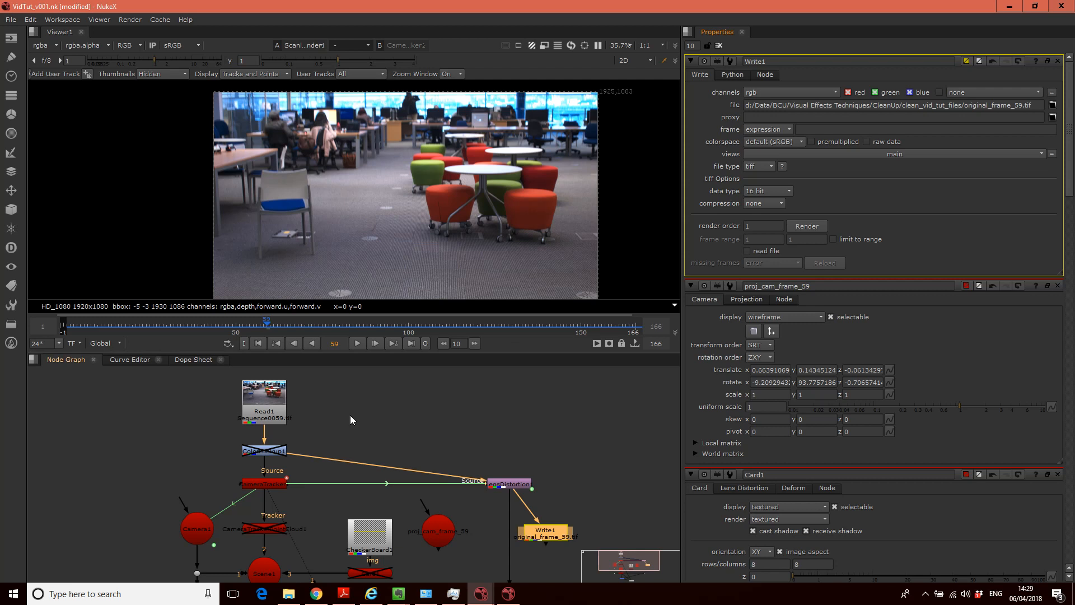
Switch to File Explorer and select original_frame_59.tif in Data (D:)/Data/BCU/Visual Effects Techniques/CleanUp/clean_vid_tut_files.
{"action": "left_click", "coordinate": [289, 595]}
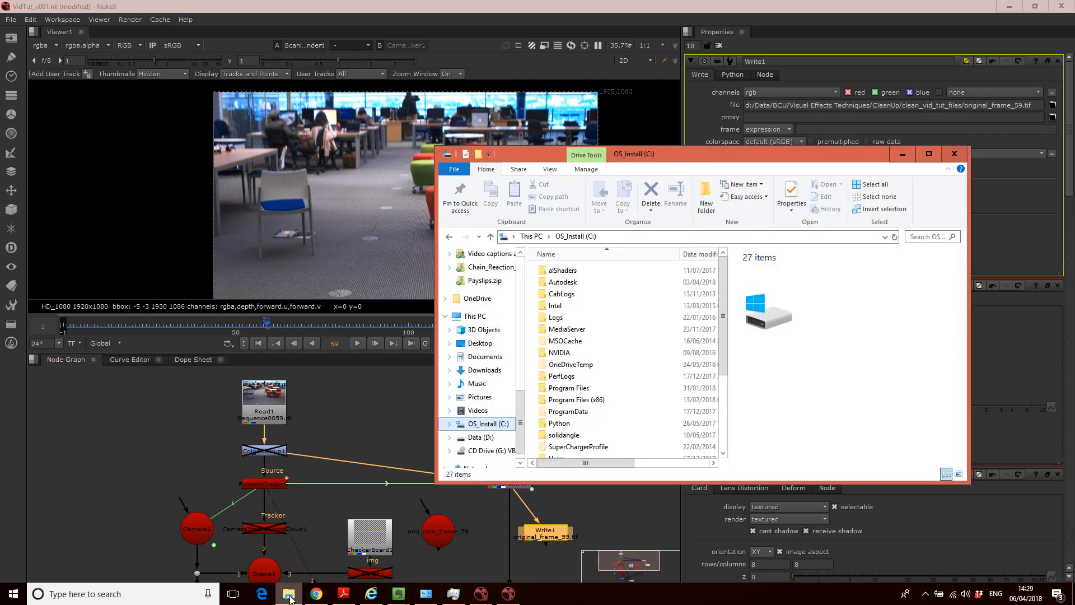
{"action": "left_click", "coordinate": [475, 437]}
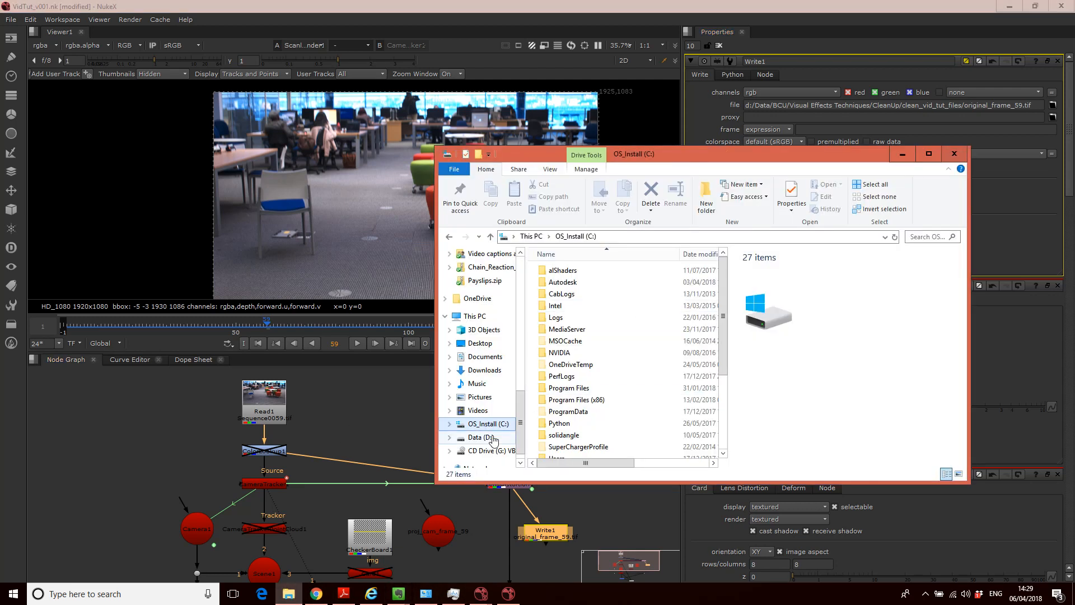
{"action": "double_click", "coordinate": [556, 317]}
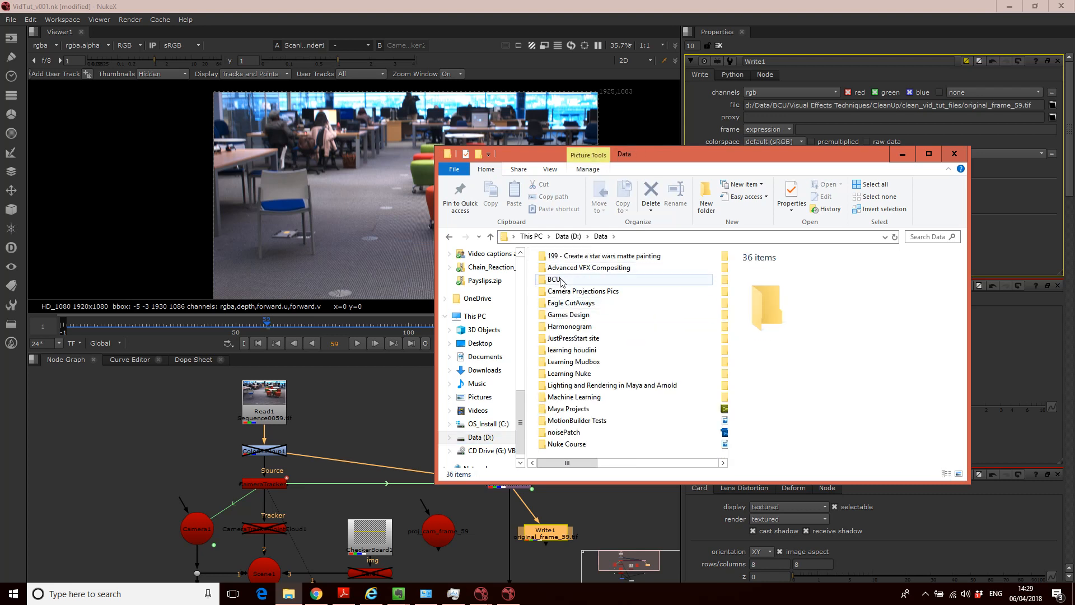
{"action": "double_click", "coordinate": [562, 283]}
{"action": "scroll", "coordinate": [568, 392], "scroll_direction": "down", "scroll_amount": 8}
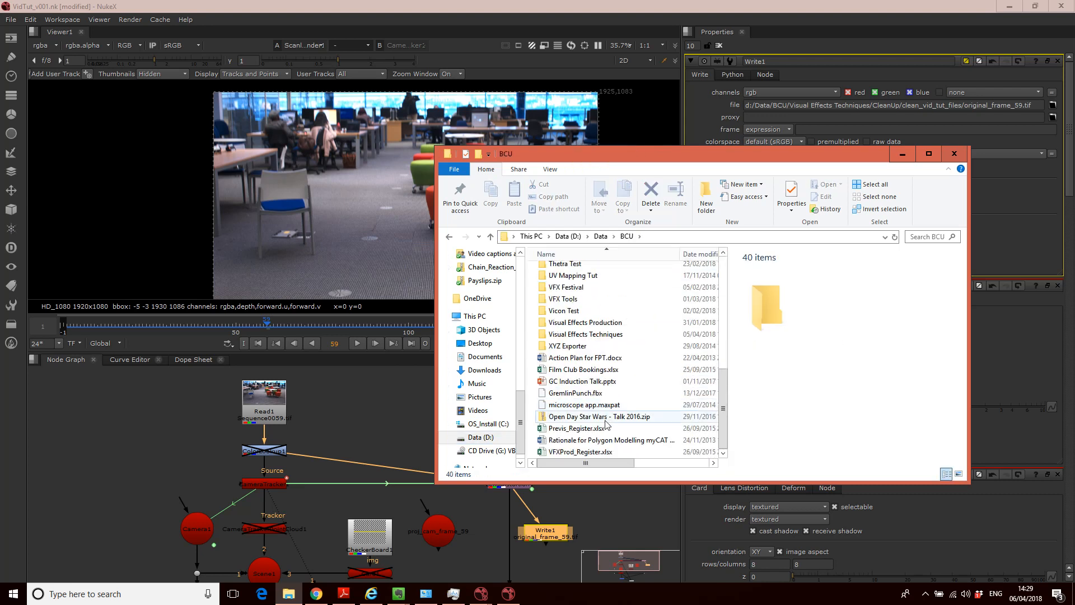
{"action": "double_click", "coordinate": [588, 334]}
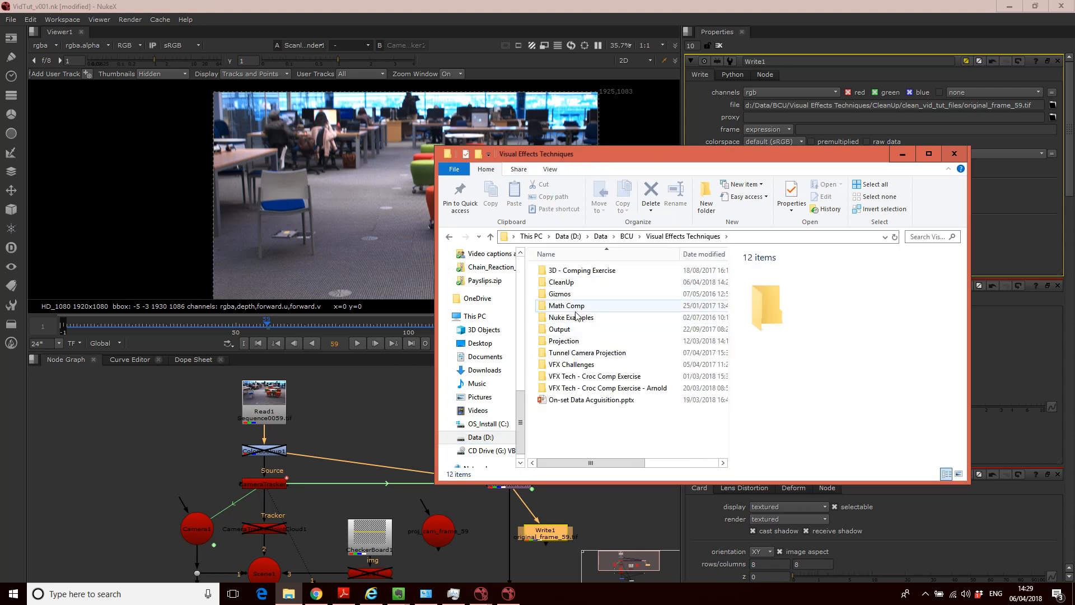
{"action": "double_click", "coordinate": [560, 281]}
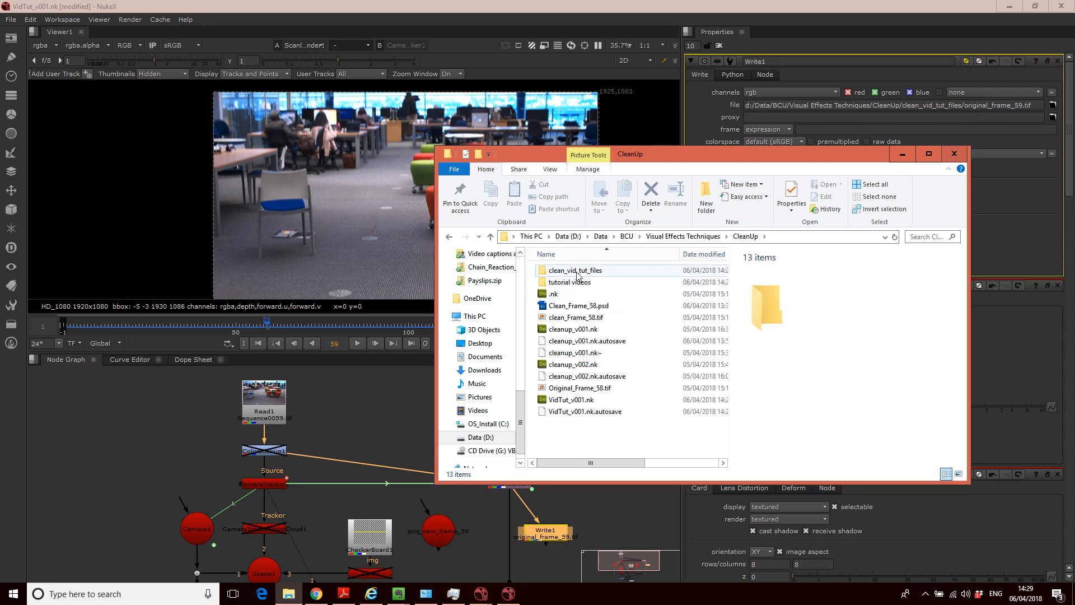
{"action": "left_click", "coordinate": [577, 271]}
{"action": "double_click", "coordinate": [577, 272]}
{"action": "left_click", "coordinate": [580, 294]}
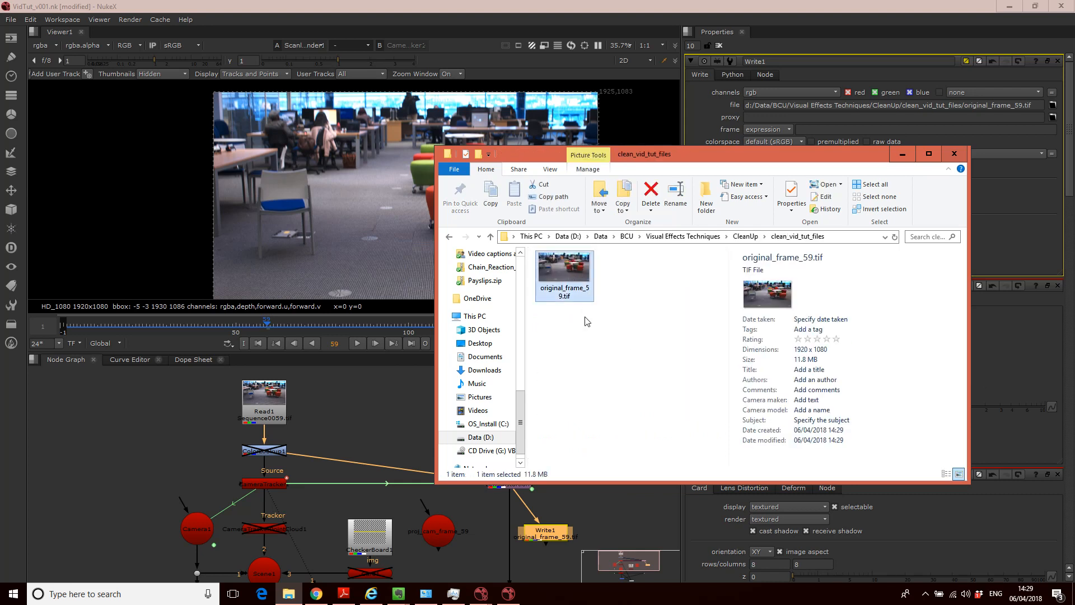
Open original_frame_59.tif in Photoshop.
{"action": "right_click", "coordinate": [573, 277]}
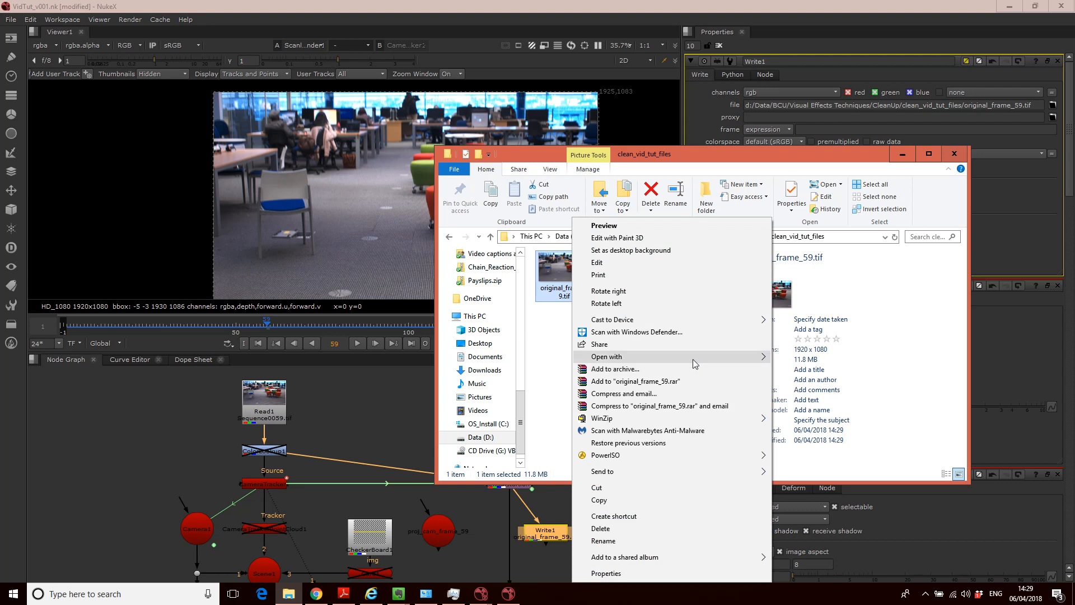
{"action": "mouse_move", "coordinate": [693, 364]}
{"action": "left_click", "coordinate": [823, 373]}
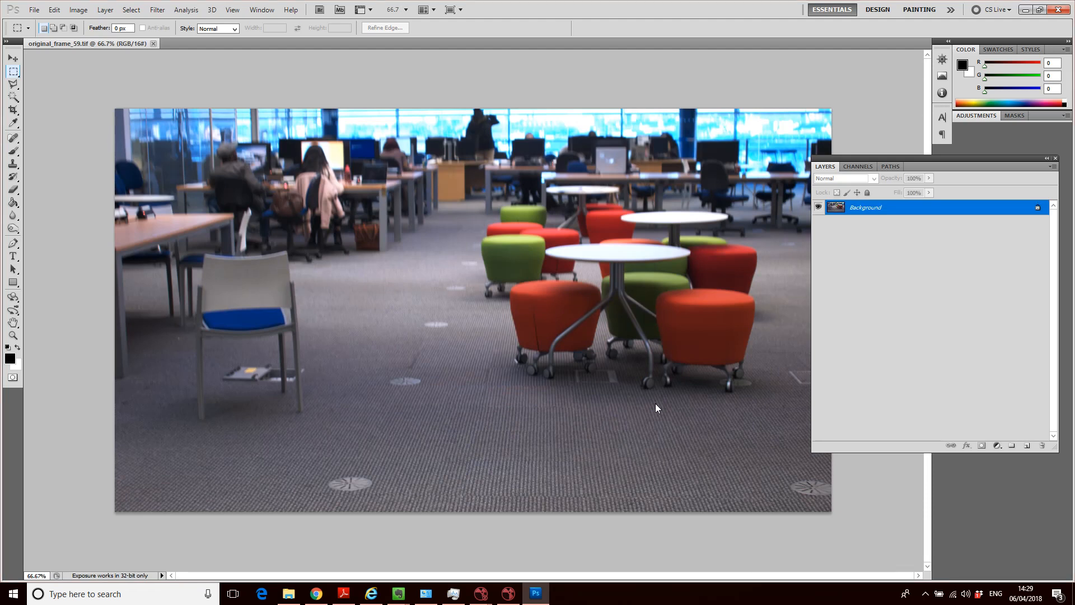
Rearrange the floating Layers and History panels so they overlap the image's edge side by side and leave the floor area mostly clear.
{"action": "left_click_drag", "start_coordinate": [918, 158], "coordinate": [697, 368]}
{"action": "left_click_drag", "start_coordinate": [949, 207], "coordinate": [801, 181]}
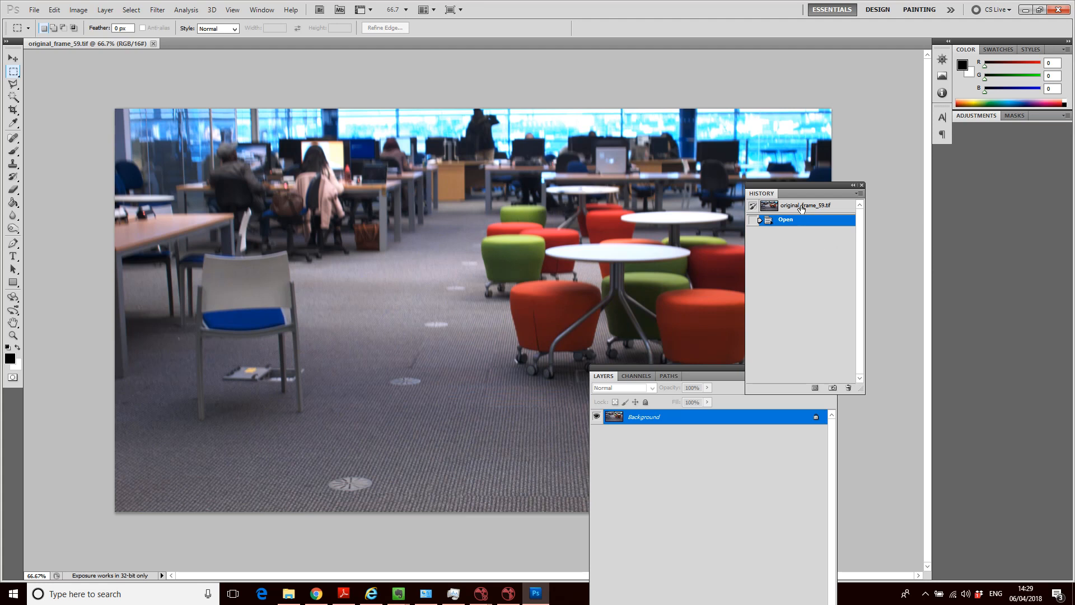
{"action": "left_click_drag", "start_coordinate": [702, 371], "coordinate": [906, 196]}
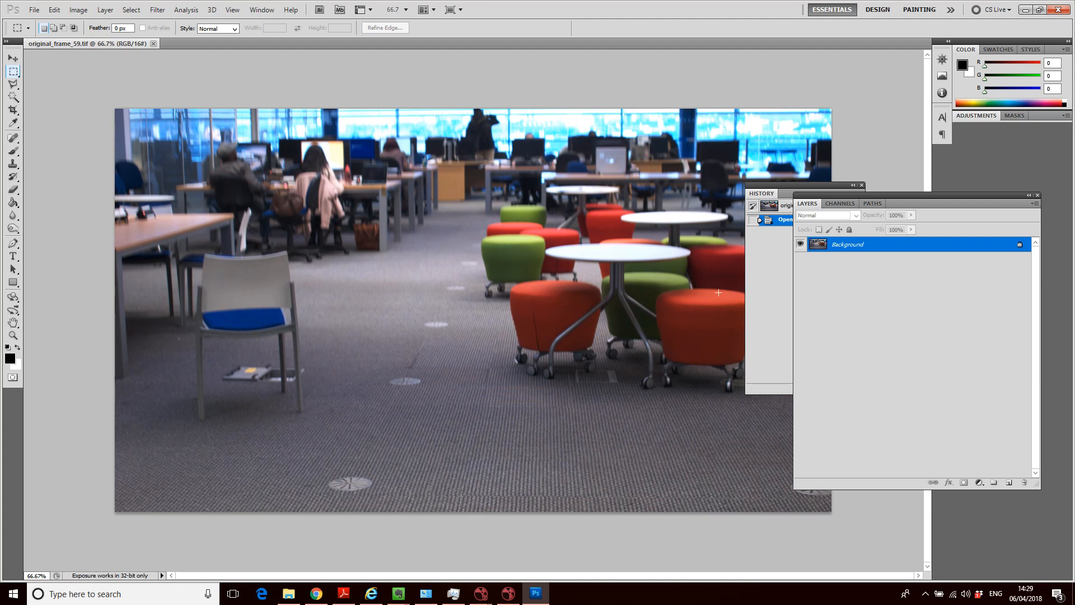
Duplicate the Background layer within the same document and hide the original Background layer.
{"action": "right_click", "coordinate": [859, 247]}
{"action": "left_click", "coordinate": [911, 272]}
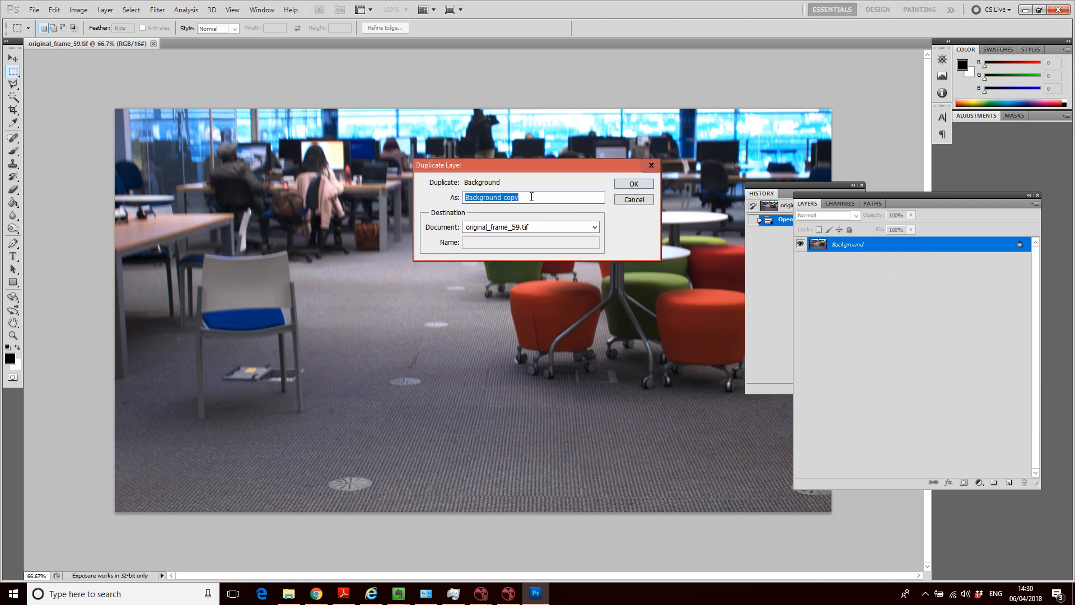
{"action": "left_click", "coordinate": [638, 186]}
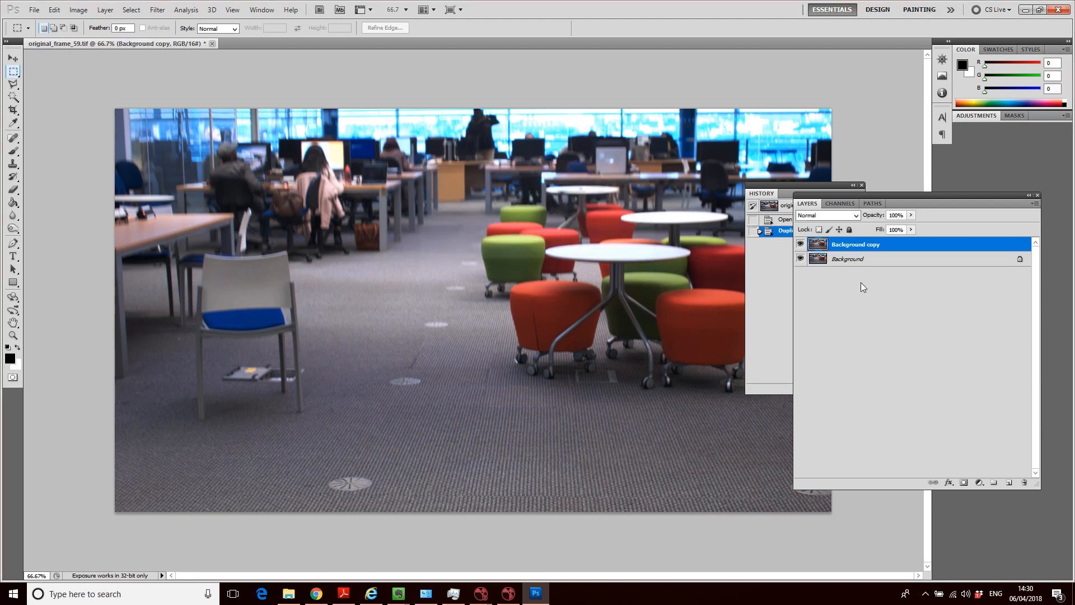
{"action": "left_click", "coordinate": [801, 259]}
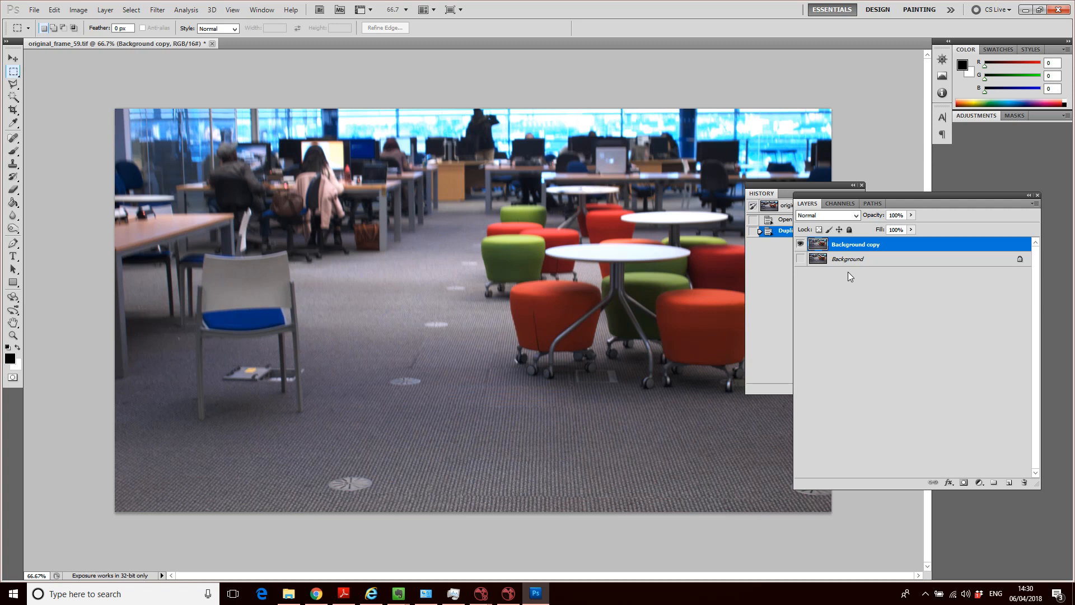
Remove the round floor disc nearest the camera using the Spot Healing Brush at size 71 in Content-Aware mode.
{"action": "left_click", "coordinate": [13, 137]}
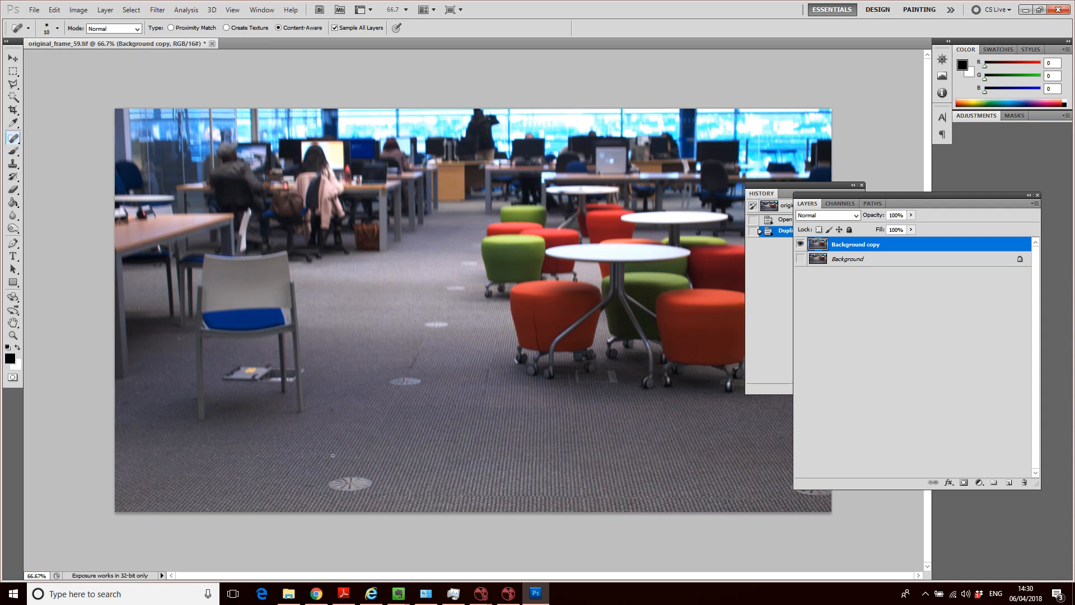
{"action": "left_click", "coordinate": [57, 28]}
{"action": "left_click_drag", "start_coordinate": [24, 58], "coordinate": [55, 57]}
{"action": "left_click_drag", "start_coordinate": [332, 479], "coordinate": [377, 482]}
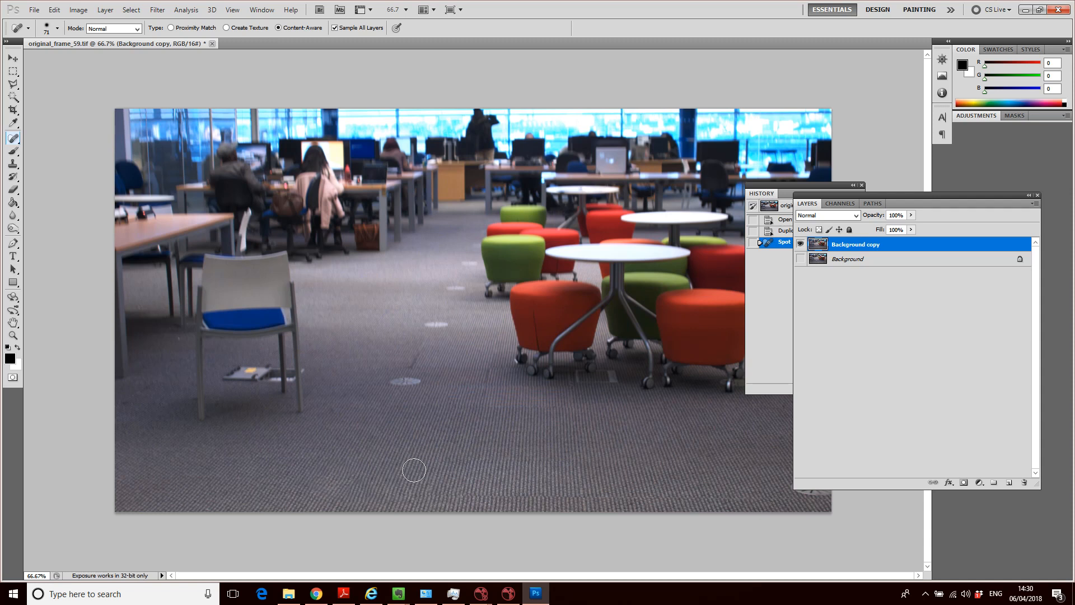
{"action": "key", "text": "ctrl+plus"}
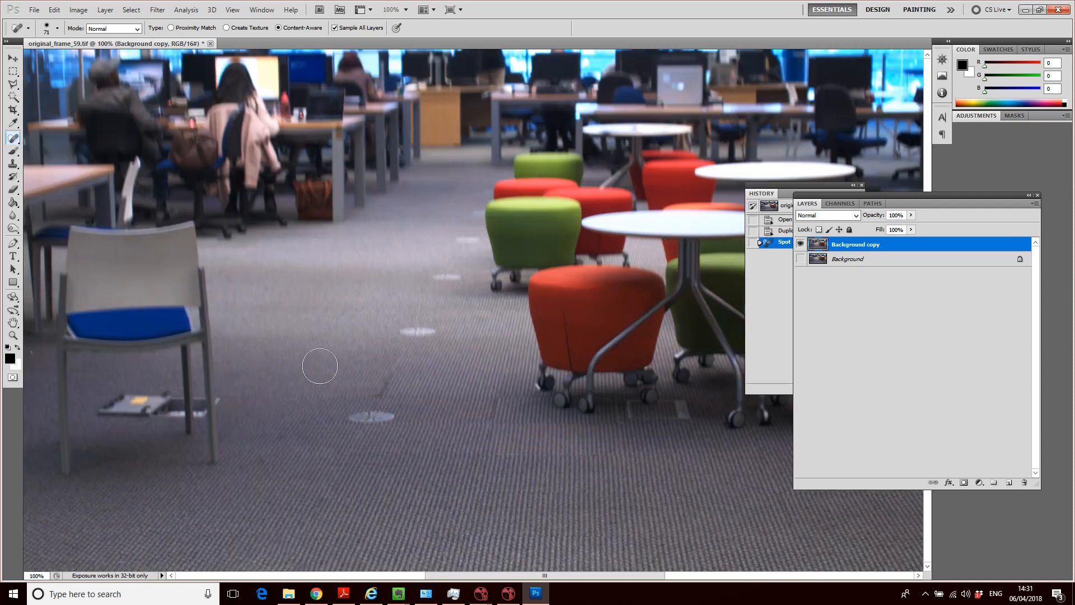
{"action": "scroll", "coordinate": [367, 375], "scroll_direction": "down", "scroll_amount": 3}
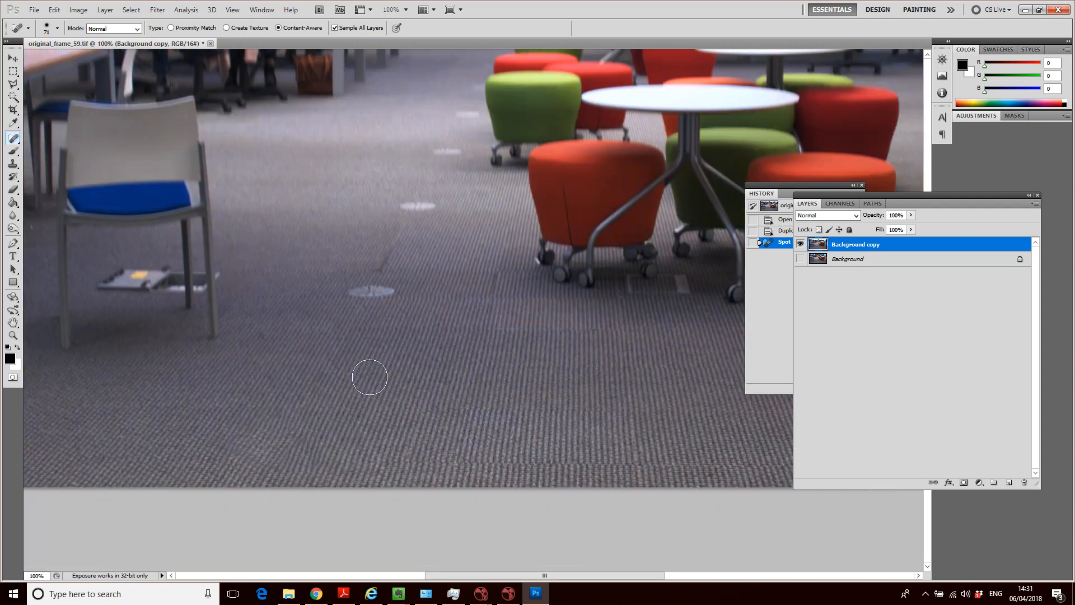
Undo the spot healing and outline the floor disc nearest the camera with the Polygonal Lasso at a 5 px feather.
{"action": "scroll", "coordinate": [370, 377], "scroll_direction": "down", "scroll_amount": 1}
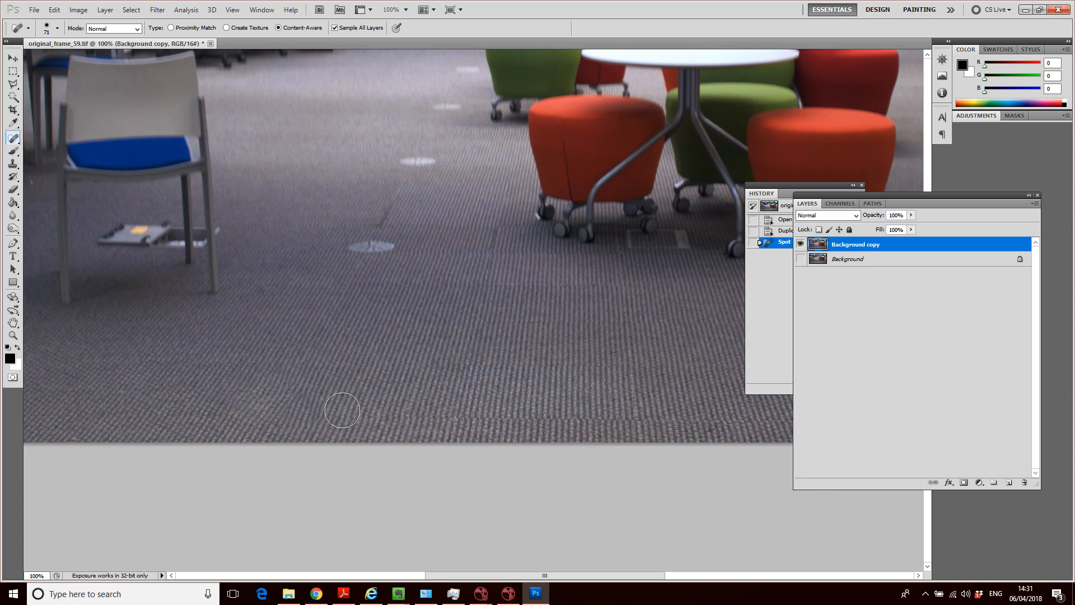
{"action": "key", "text": "ctrl+z"}
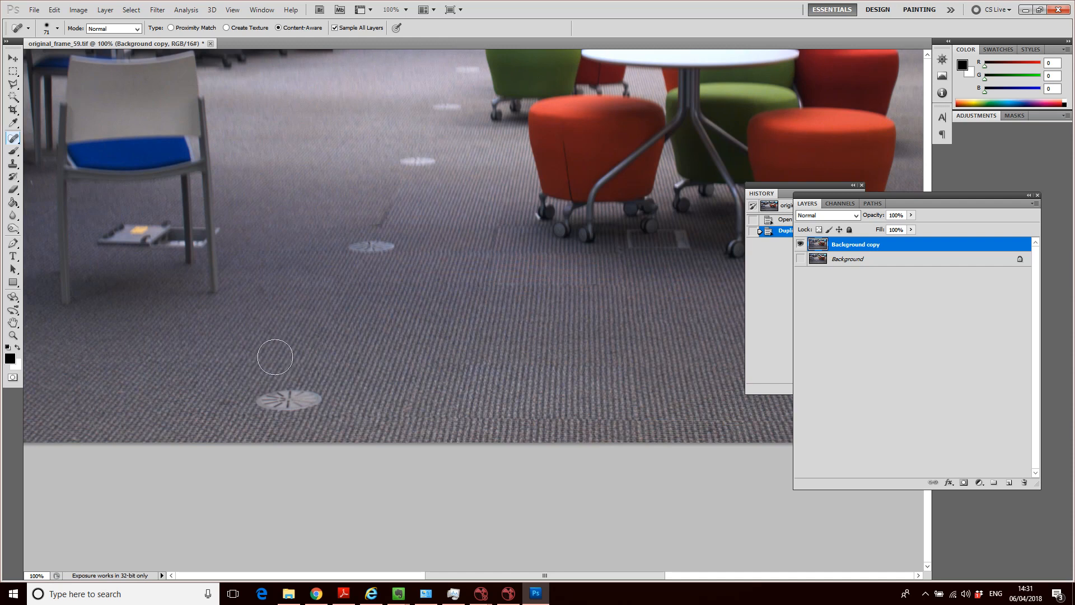
{"action": "left_click", "coordinate": [13, 84]}
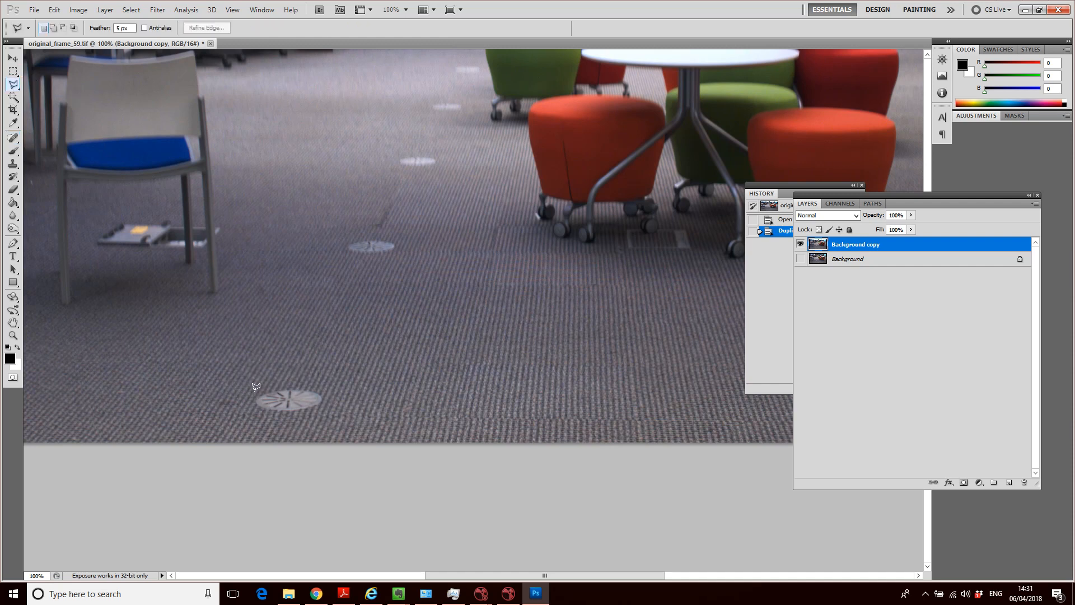
{"action": "left_click", "coordinate": [290, 373]}
{"action": "left_click", "coordinate": [323, 381]}
{"action": "left_click", "coordinate": [336, 402]}
{"action": "left_click", "coordinate": [298, 420]}
{"action": "left_click", "coordinate": [250, 413]}
{"action": "left_click", "coordinate": [294, 369]}
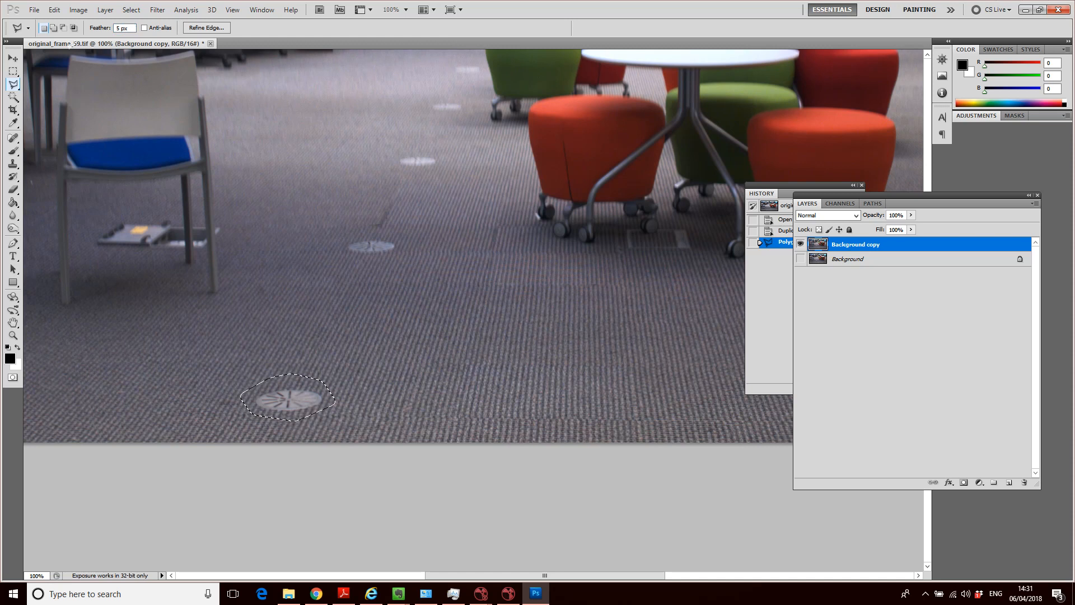
Use Transform Selection to move the outline horizontally off the disc onto the clean carpet beside it, centred at about X 800.5, Y 1002 px.
{"action": "left_click", "coordinate": [135, 10]}
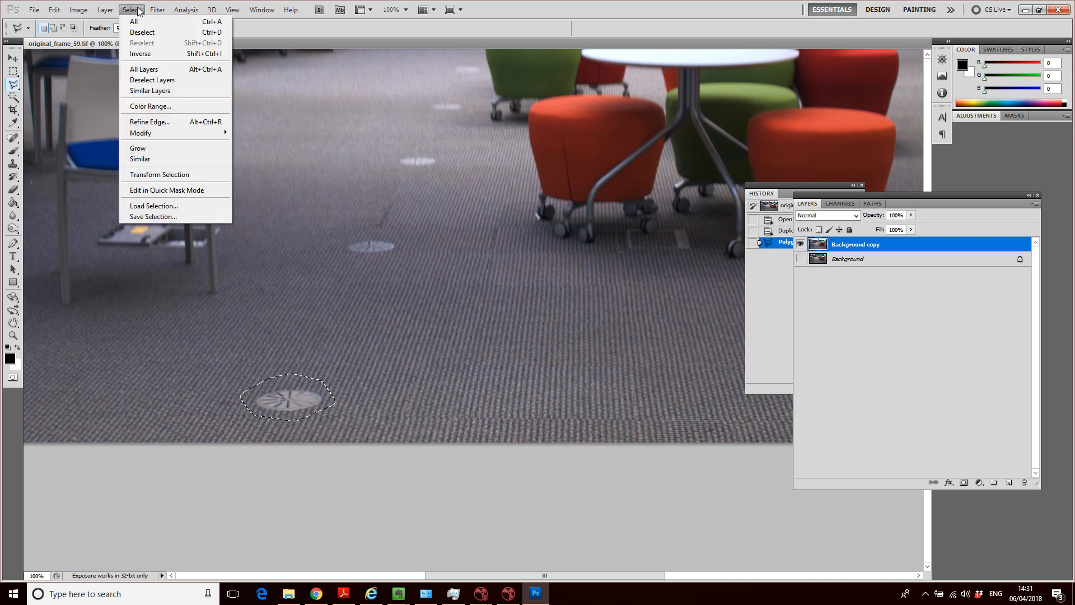
{"action": "left_click", "coordinate": [160, 174]}
{"action": "left_click_drag", "start_coordinate": [366, 402], "coordinate": [301, 404]}
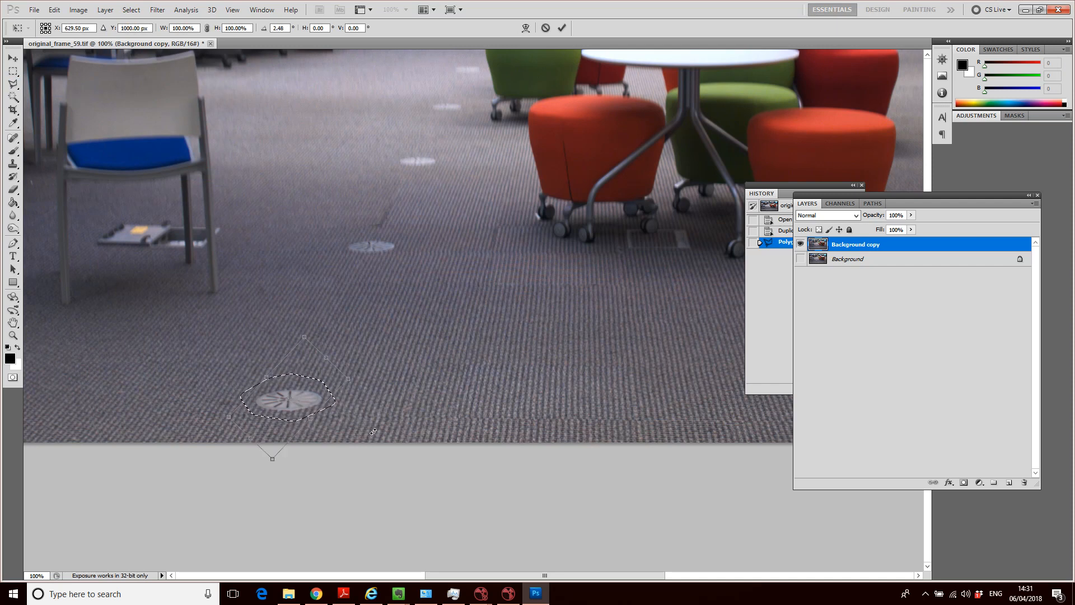
{"action": "left_click_drag", "start_coordinate": [368, 373], "coordinate": [370, 374]}
{"action": "key", "text": "ctrl+z"}
{"action": "mouse_move", "coordinate": [307, 371]}
{"action": "left_mouse_down"}
{"action": "mouse_move", "coordinate": [415, 374]}
{"action": "mouse_move", "coordinate": [308, 370]}
{"action": "left_mouse_up"}
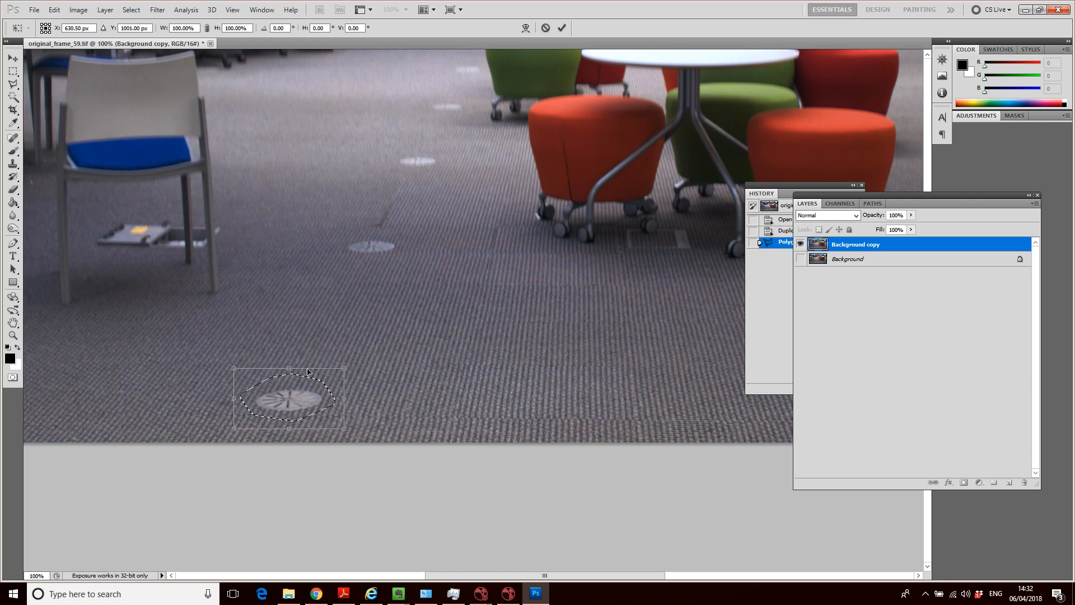
{"action": "left_click_drag", "start_coordinate": [384, 372], "coordinate": [403, 372]}
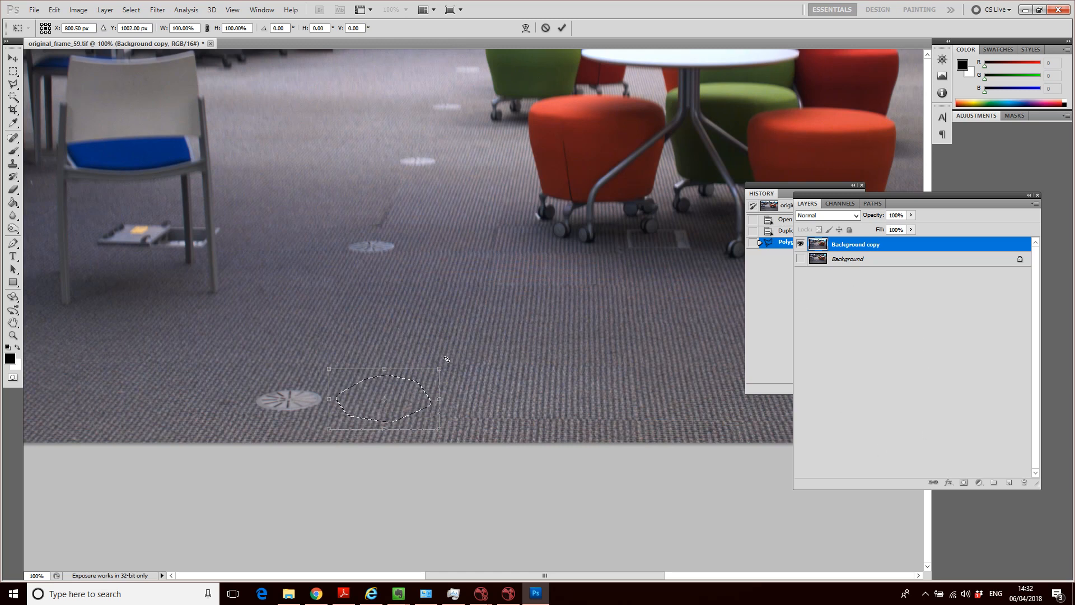
{"action": "key", "text": "Return"}
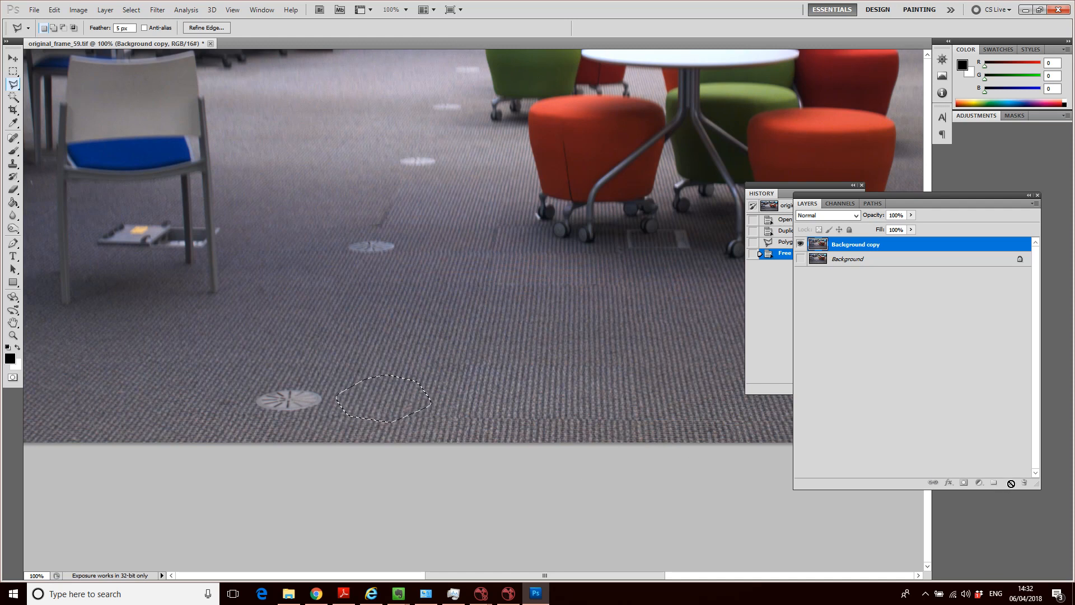
Create a new layer and paste into it the selected carpet area copied from the Background copy layer.
{"action": "left_click", "coordinate": [990, 445]}
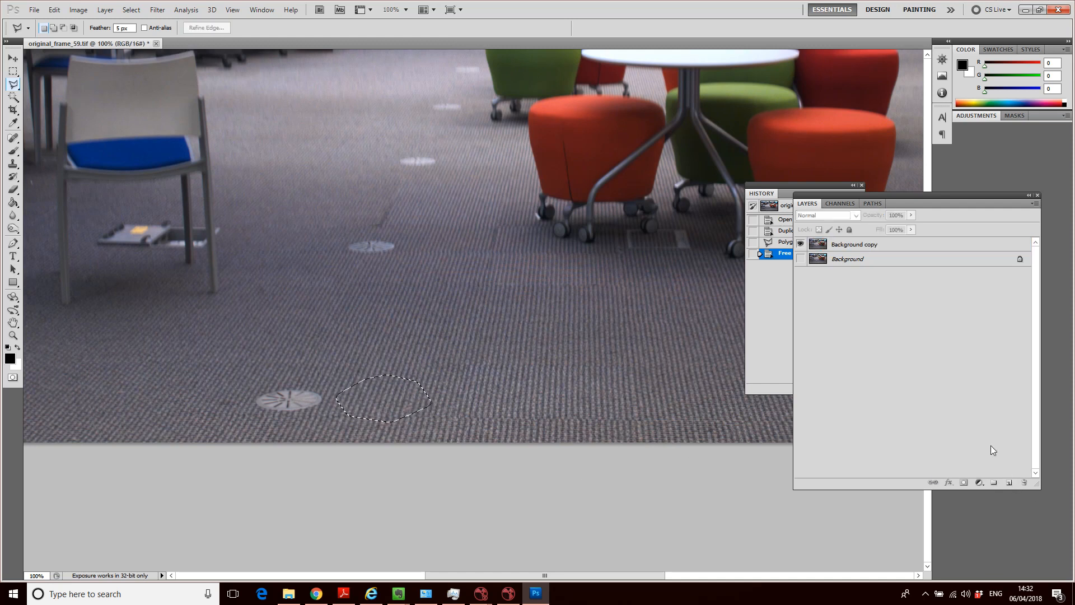
{"action": "left_click", "coordinate": [1009, 482]}
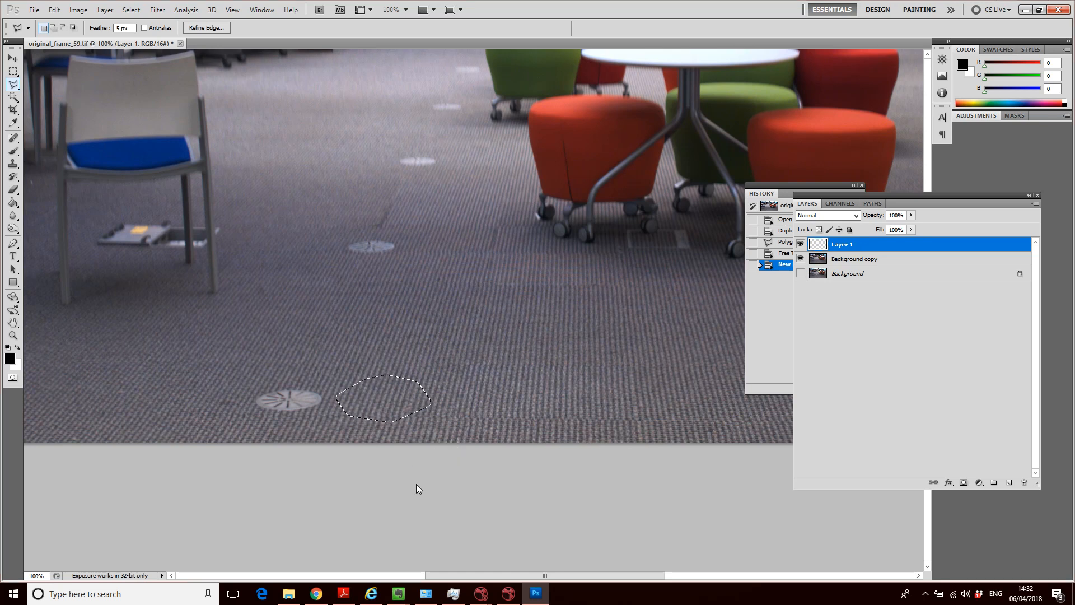
{"action": "key", "text": "ctrl+c"}
{"action": "left_click", "coordinate": [522, 226]}
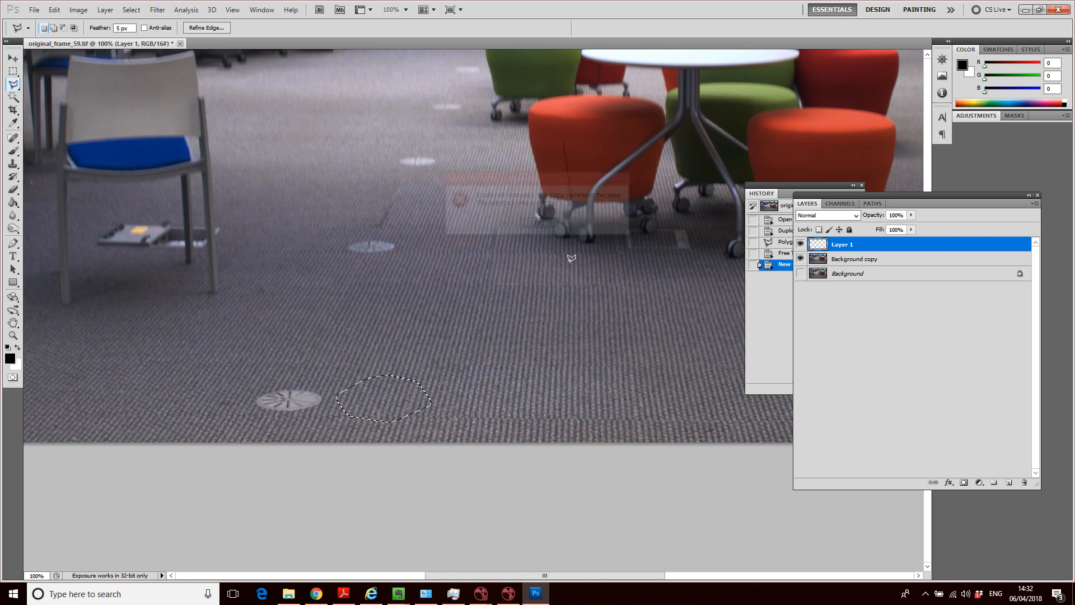
{"action": "left_click", "coordinate": [854, 260]}
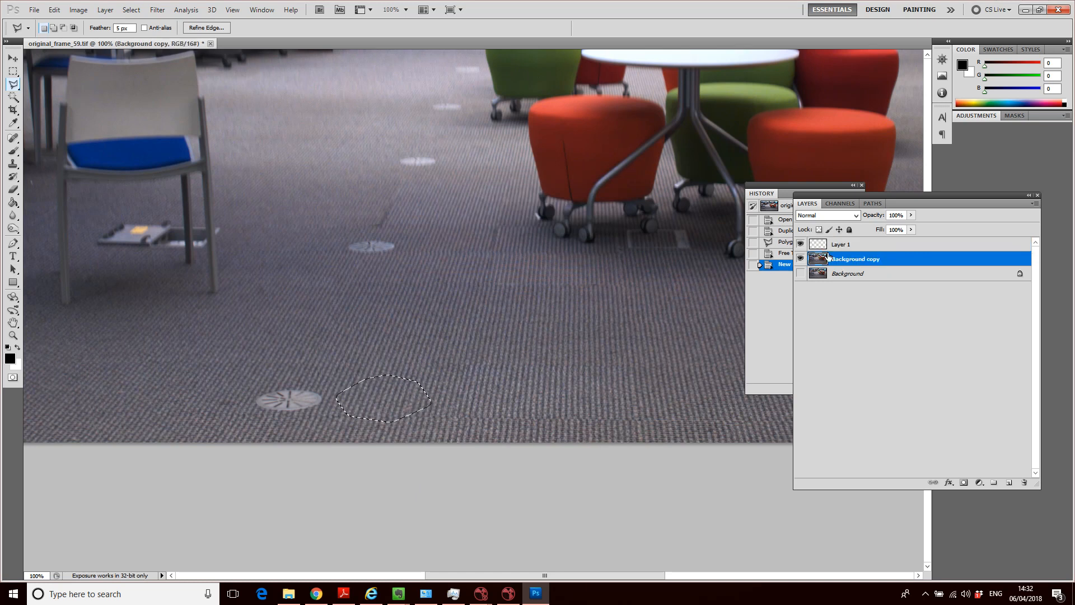
{"action": "left_click", "coordinate": [843, 245]}
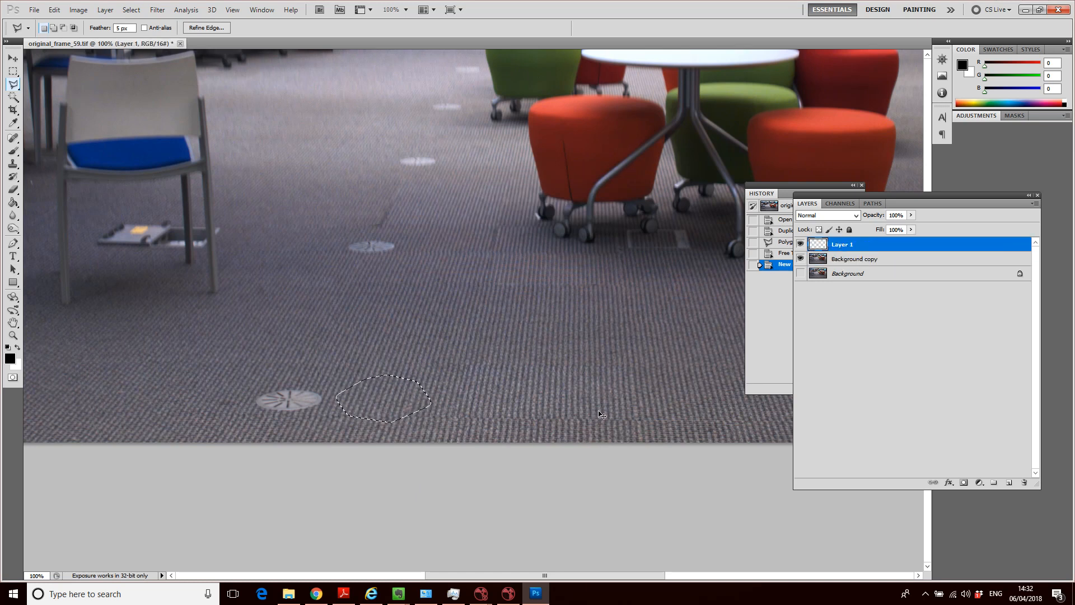
{"action": "key", "text": "ctrl+v"}
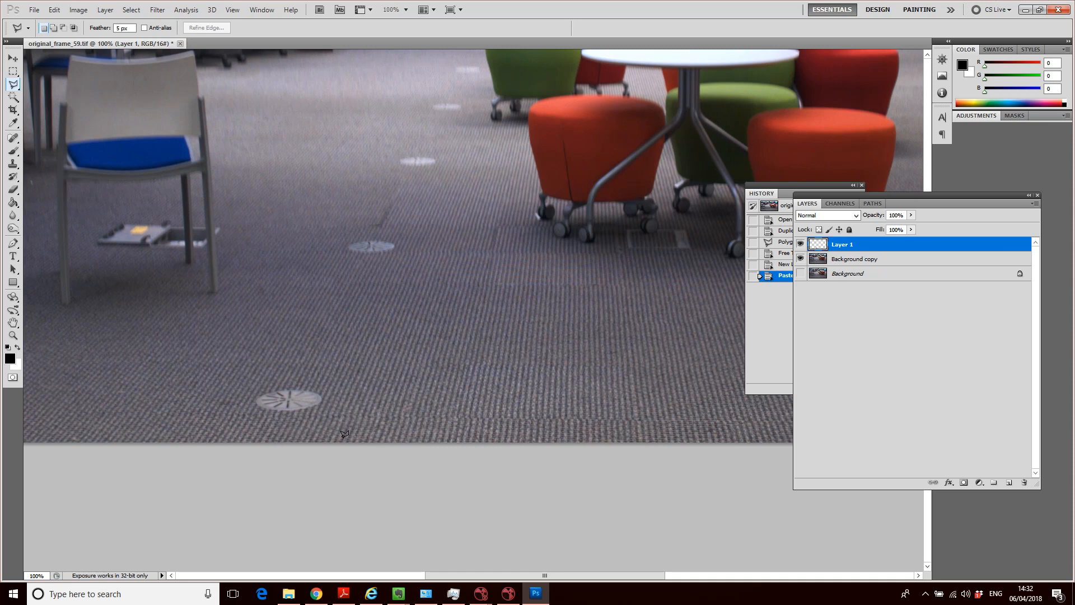
Move the pasted carpet patch over the floor disc nearest the camera so that it covers the disc.
{"action": "left_click", "coordinate": [12, 58]}
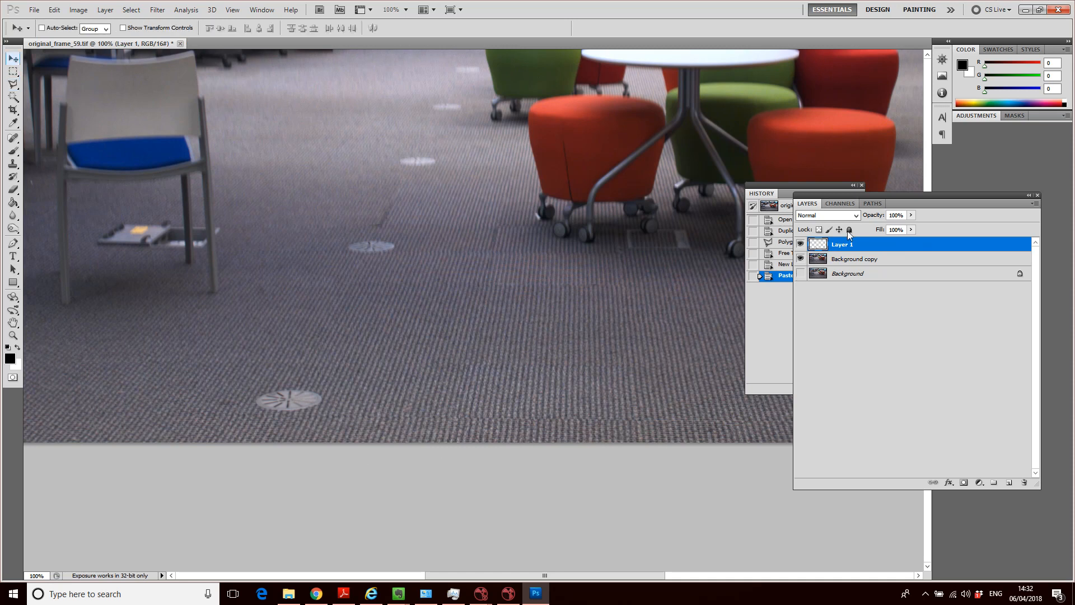
{"action": "left_click", "coordinate": [800, 259]}
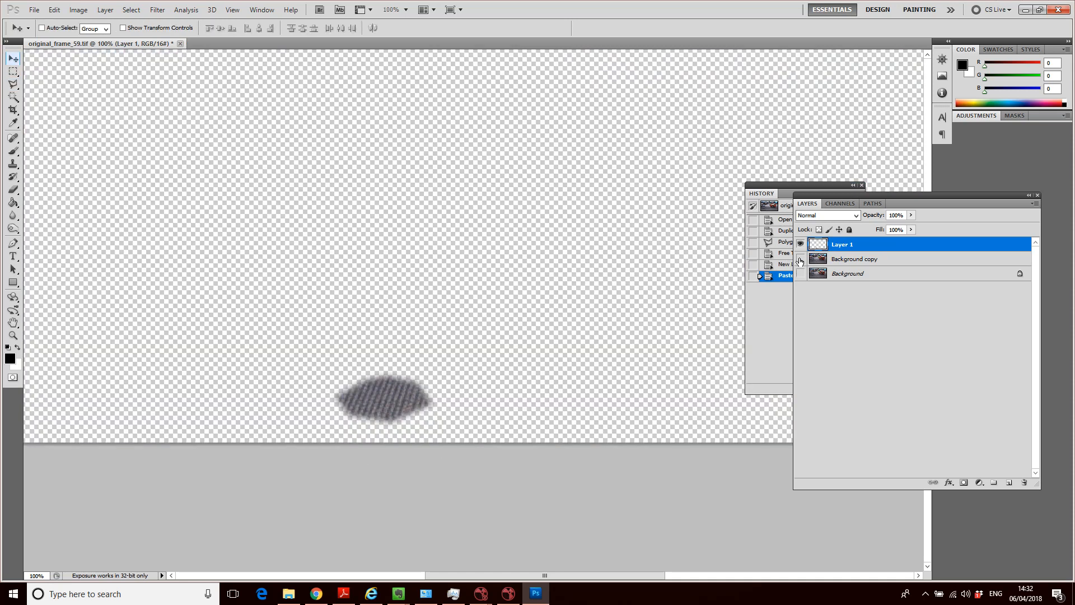
{"action": "left_click", "coordinate": [801, 258]}
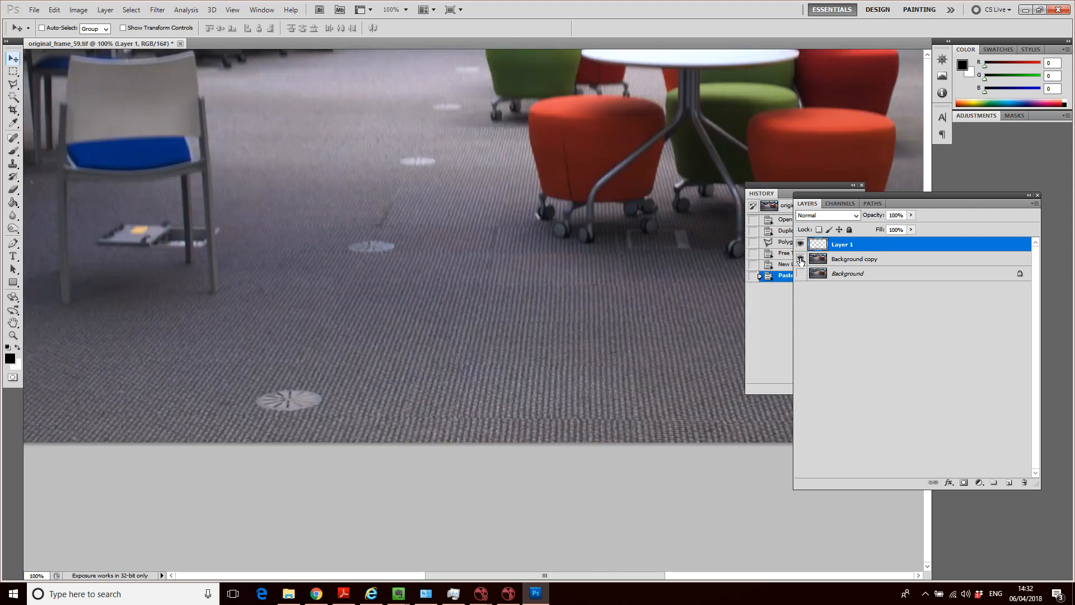
{"action": "left_click_drag", "start_coordinate": [400, 401], "coordinate": [339, 417]}
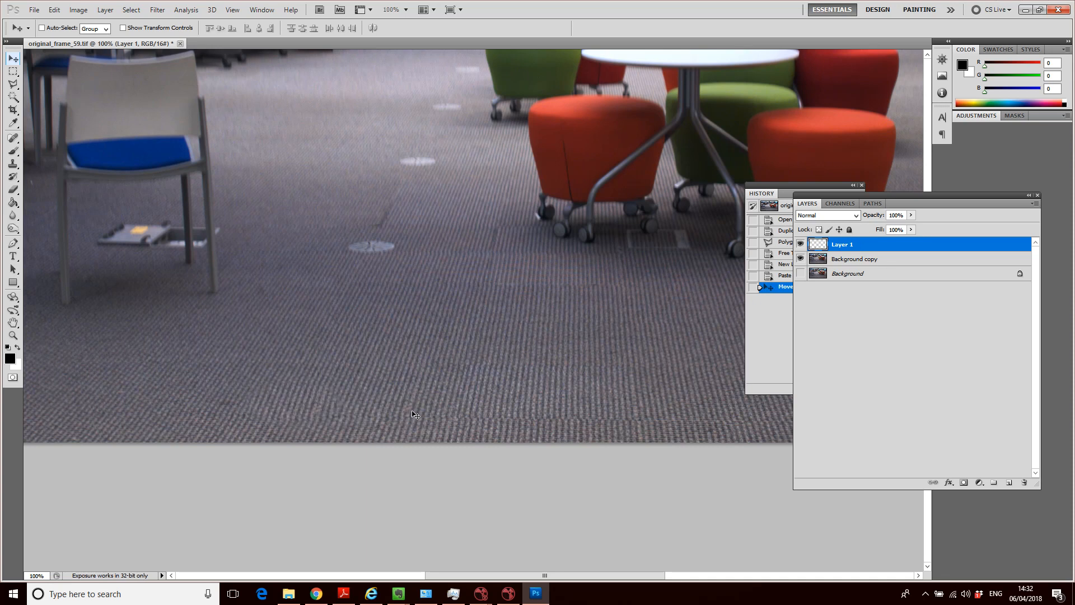
{"action": "key", "text": "ctrl+plus"}
{"action": "scroll", "coordinate": [415, 414], "scroll_direction": "down", "scroll_amount": 3}
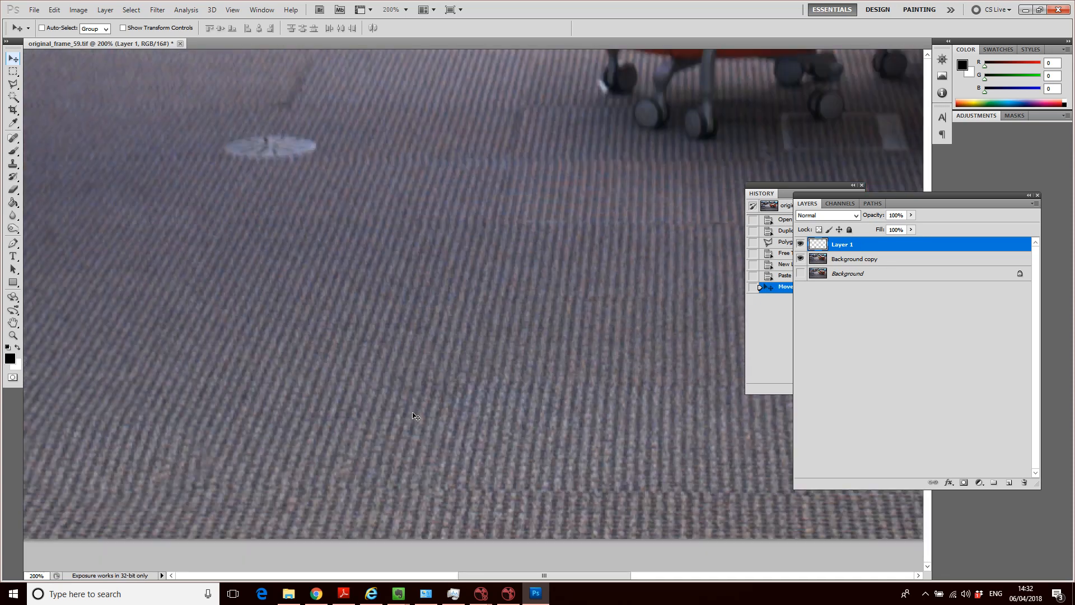
{"action": "left_click_drag", "start_coordinate": [455, 576], "coordinate": [397, 575]}
{"action": "mouse_move", "coordinate": [446, 414]}
{"action": "left_mouse_down"}
{"action": "mouse_move", "coordinate": [468, 410]}
{"action": "mouse_move", "coordinate": [461, 419]}
{"action": "left_mouse_up"}
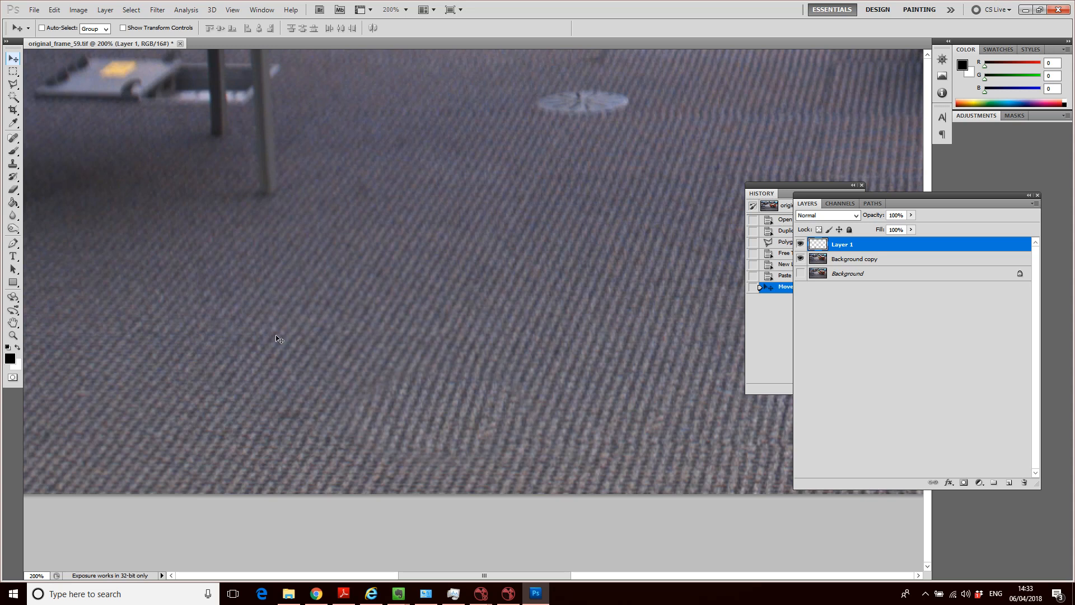
Rotate the carpet patch clockwise by about 7.8° with Free Transform and shift it slightly to follow the surrounding weave.
{"action": "key", "text": "ctrl+t"}
{"action": "left_click", "coordinate": [78, 9]}
{"action": "left_click", "coordinate": [75, 240]}
{"action": "left_click", "coordinate": [79, 10]}
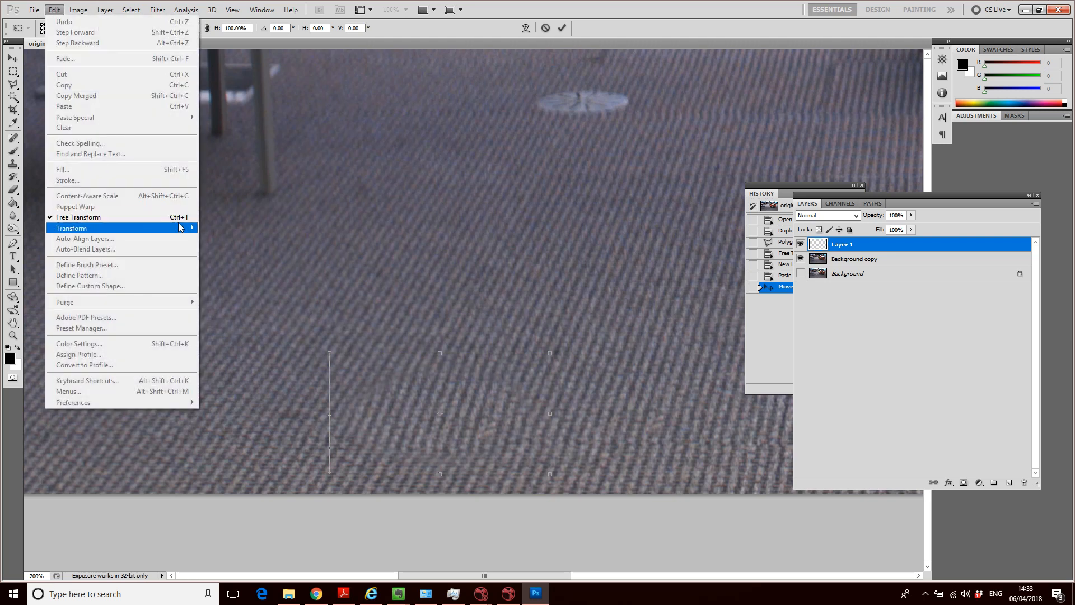
{"action": "left_click", "coordinate": [565, 359]}
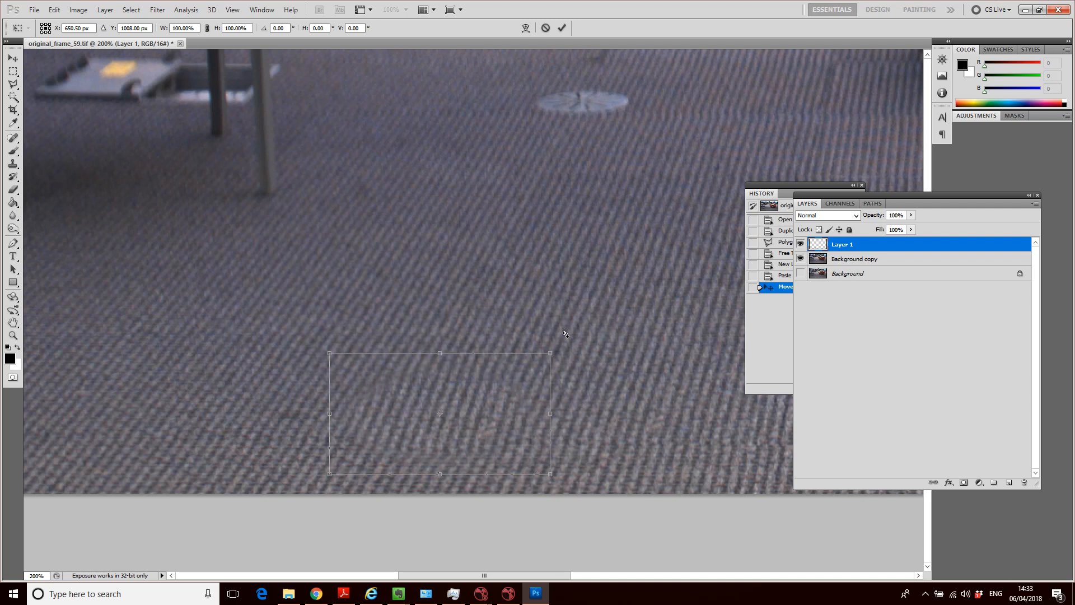
{"action": "left_click_drag", "start_coordinate": [565, 334], "coordinate": [577, 341]}
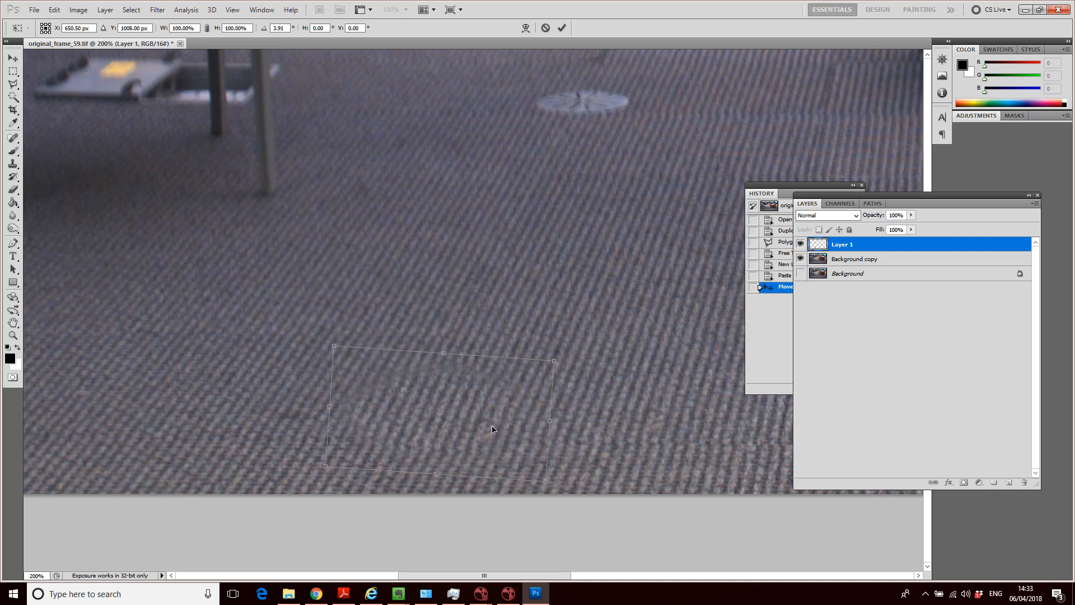
{"action": "left_click_drag", "start_coordinate": [491, 428], "coordinate": [495, 429]}
{"action": "left_click_drag", "start_coordinate": [585, 338], "coordinate": [596, 343]}
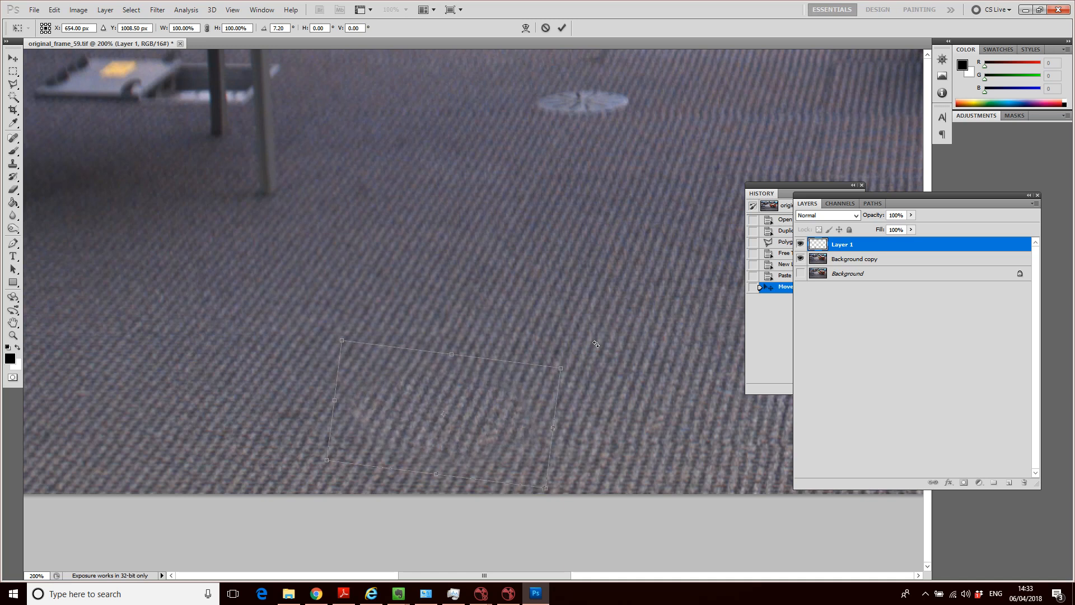
{"action": "left_click_drag", "start_coordinate": [452, 418], "coordinate": [453, 419]}
{"action": "left_click_drag", "start_coordinate": [559, 327], "coordinate": [562, 330]}
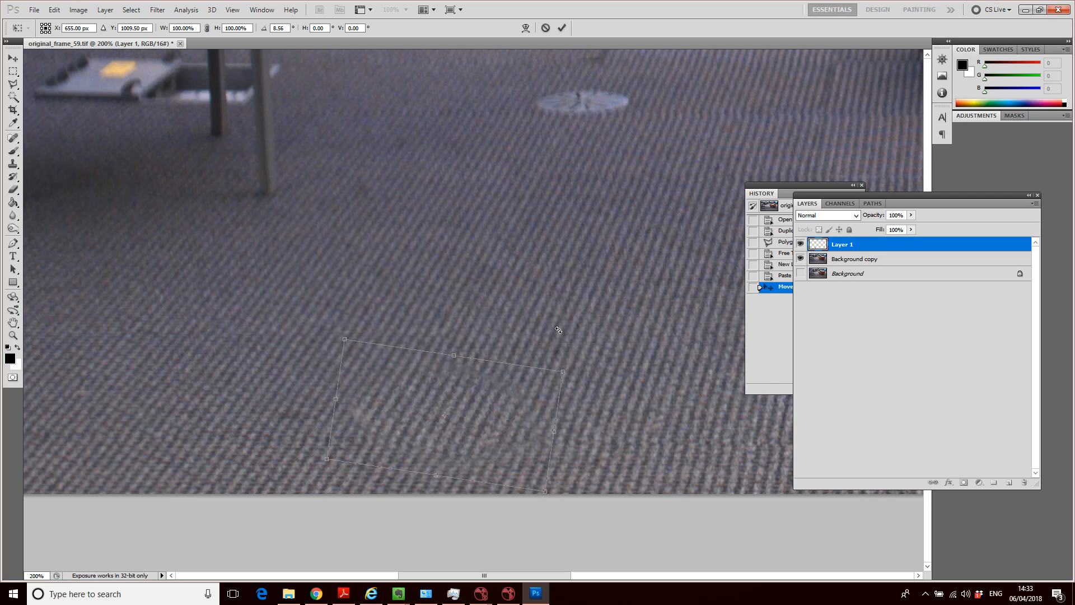
{"action": "left_click_drag", "start_coordinate": [558, 331], "coordinate": [555, 331]}
{"action": "left_click_drag", "start_coordinate": [479, 400], "coordinate": [480, 400]}
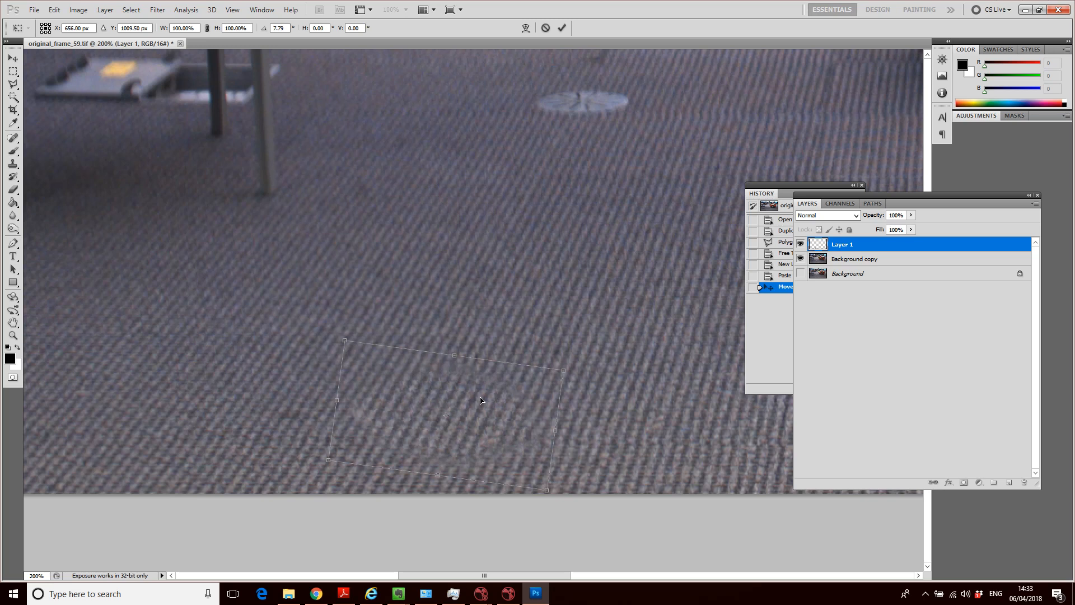
Stretch the carpet patch to about 105% width, reduce its rotation to about 7°, move it slightly lower, and apply the transform.
{"action": "left_click_drag", "start_coordinate": [556, 431], "coordinate": [562, 431]}
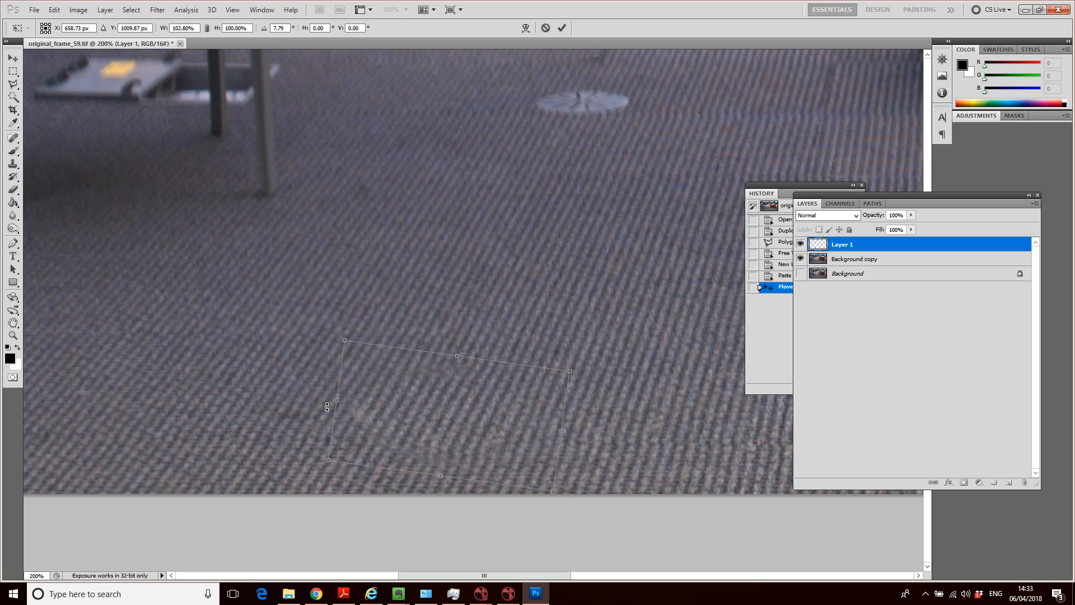
{"action": "left_click_drag", "start_coordinate": [337, 400], "coordinate": [336, 400]}
{"action": "left_click_drag", "start_coordinate": [436, 406], "coordinate": [433, 412]}
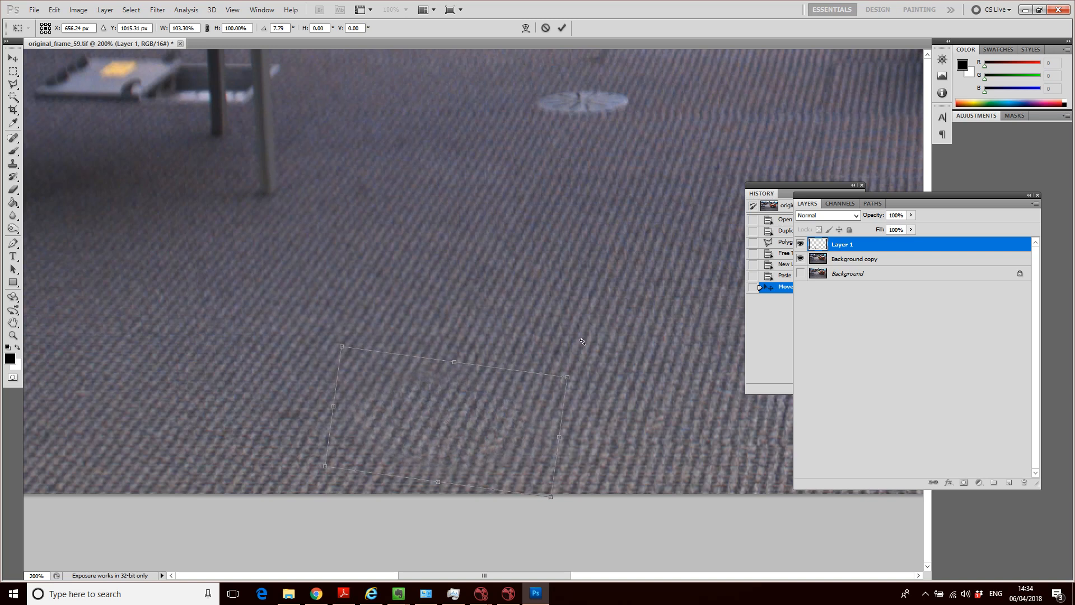
{"action": "mouse_move", "coordinate": [581, 340]}
{"action": "left_mouse_down"}
{"action": "mouse_move", "coordinate": [575, 348]}
{"action": "mouse_move", "coordinate": [579, 339]}
{"action": "left_mouse_up"}
{"action": "left_click_drag", "start_coordinate": [562, 435], "coordinate": [565, 434]}
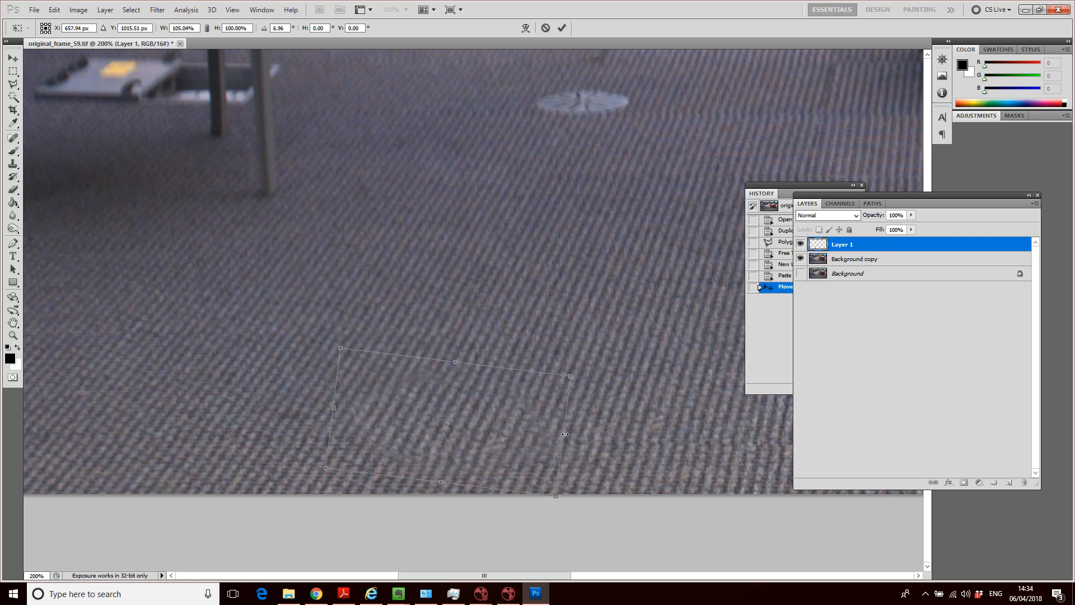
{"action": "left_click_drag", "start_coordinate": [565, 434], "coordinate": [565, 435]}
{"action": "key", "text": "Return"}
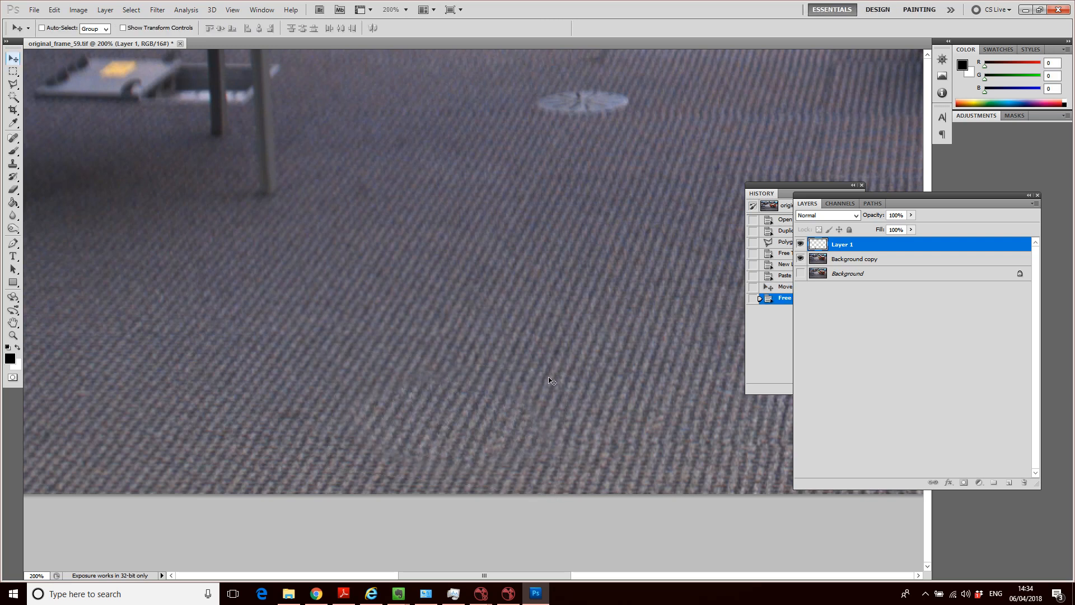
Nudge the carpet patch very slightly upward to line up its weave with the surrounding floor.
{"action": "scroll", "coordinate": [548, 381], "scroll_direction": "down", "scroll_amount": 3}
{"action": "scroll", "coordinate": [547, 381], "scroll_direction": "up", "scroll_amount": 4}
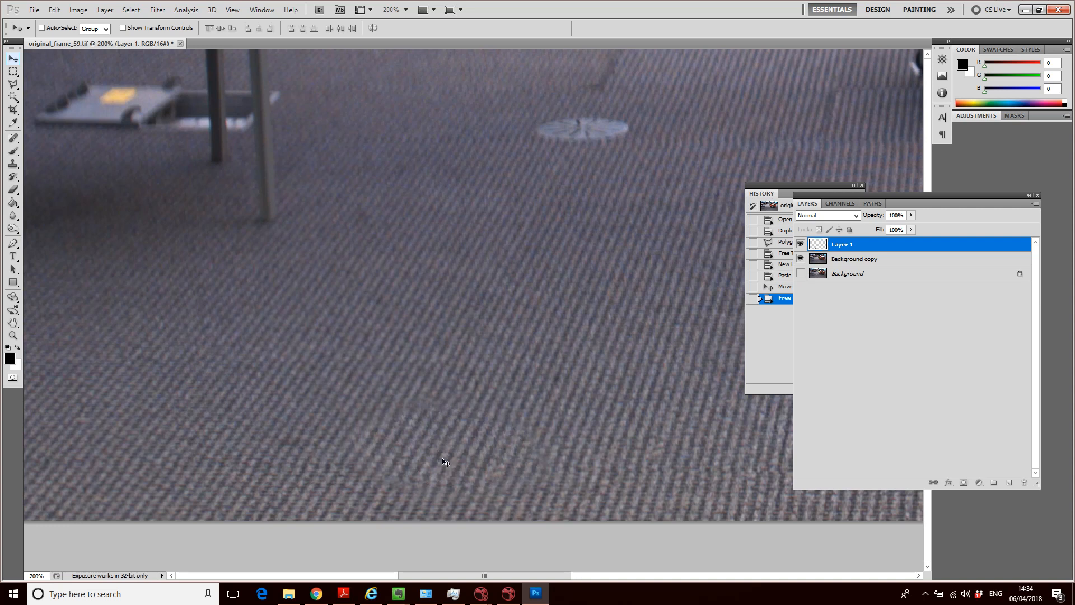
{"action": "scroll", "coordinate": [476, 454], "scroll_direction": "up", "scroll_amount": 1}
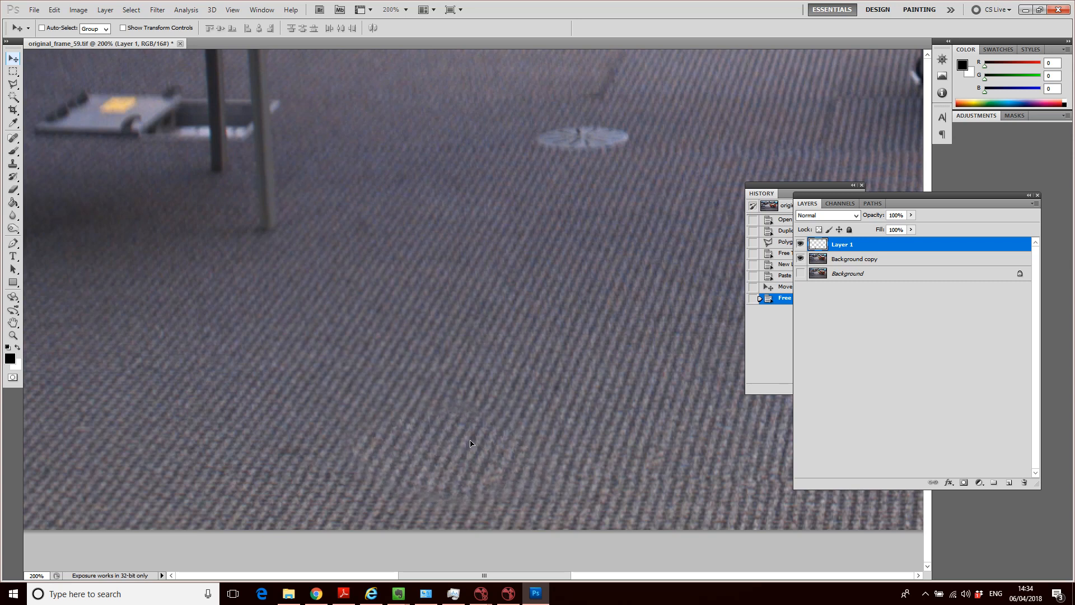
{"action": "left_click_drag", "start_coordinate": [471, 442], "coordinate": [471, 441]}
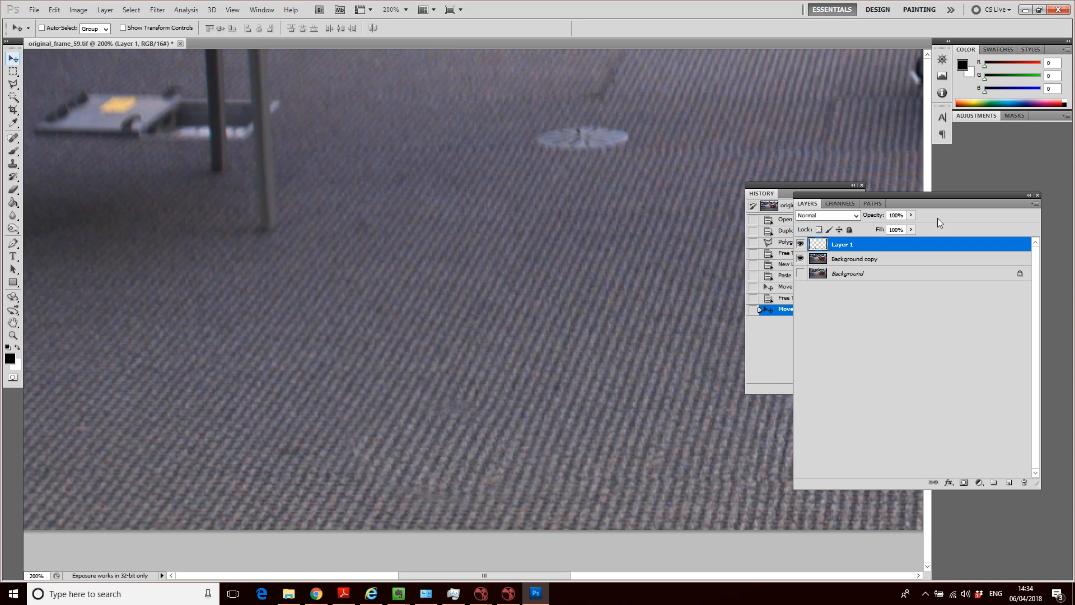
Try a Gaussian Blur with a 0.5-pixel radius on the carpet patch layer, and return to the state before the blur.
{"action": "left_click", "coordinate": [132, 10]}
{"action": "mouse_move", "coordinate": [157, 10]}
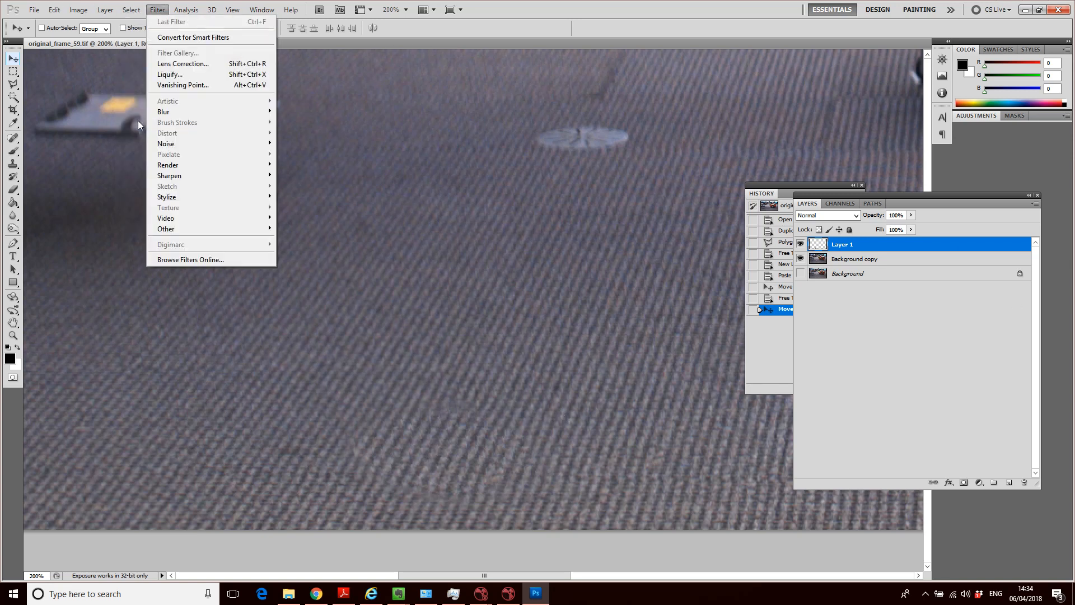
{"action": "mouse_move", "coordinate": [168, 112]}
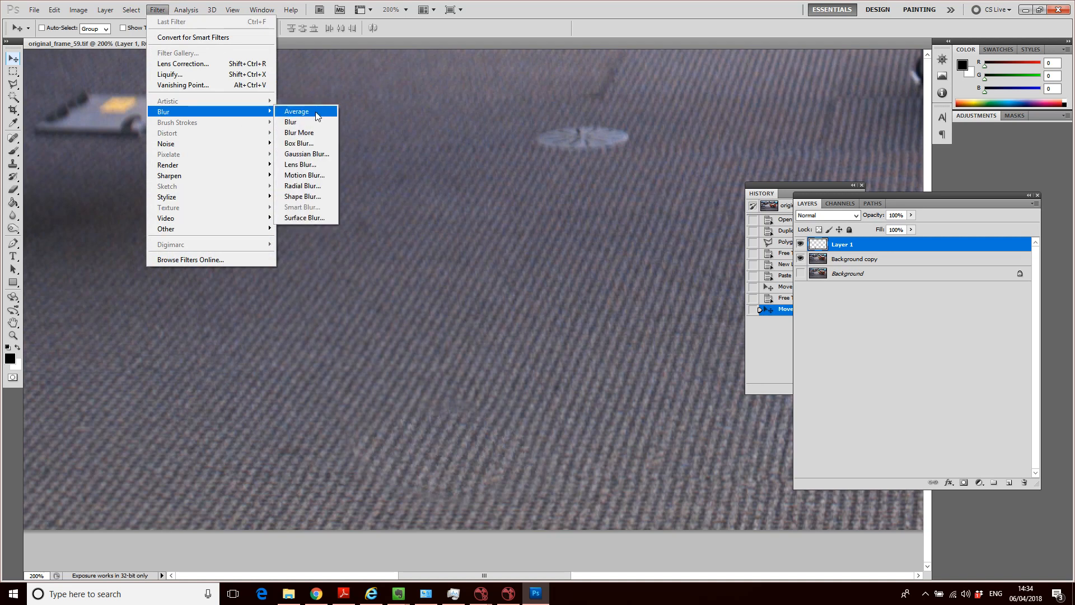
{"action": "left_click", "coordinate": [306, 153]}
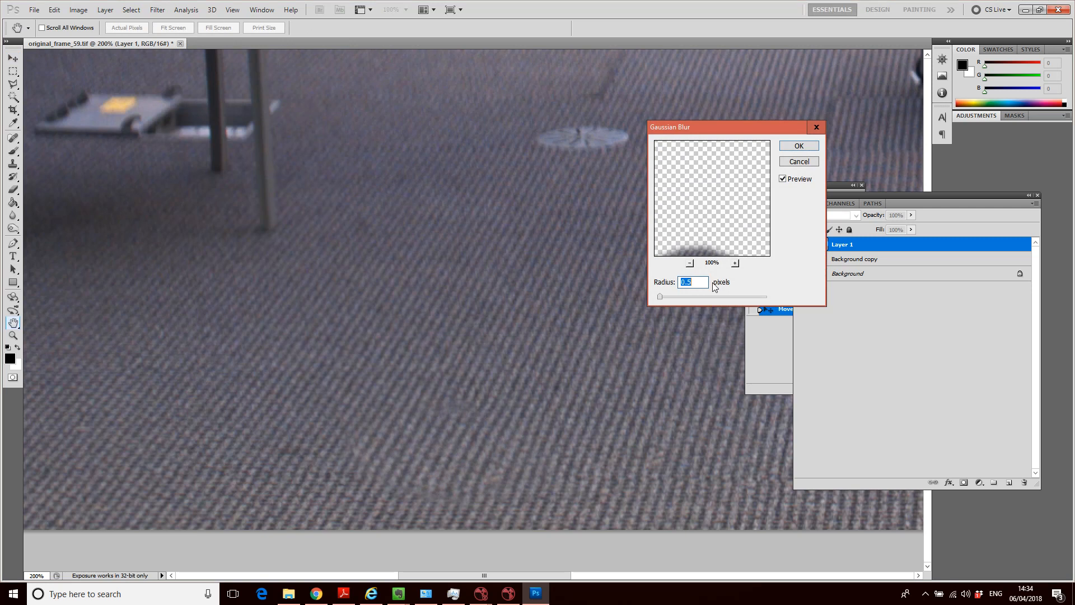
{"action": "type", "text": "0."}
{"action": "type", "text": "5"}
{"action": "key", "text": "Return"}
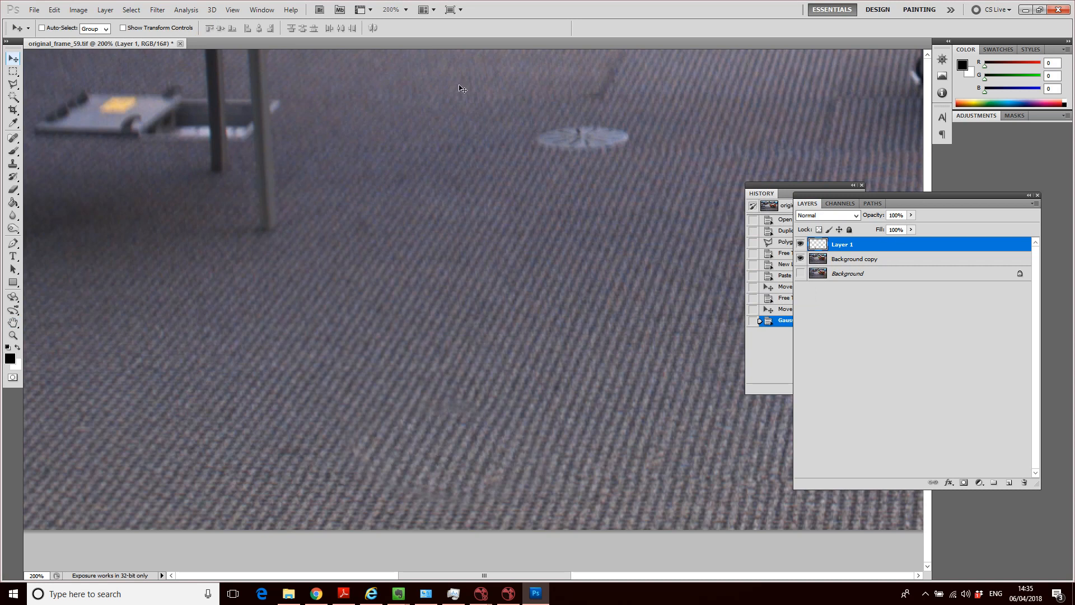
{"action": "left_click_drag", "start_coordinate": [909, 201], "coordinate": [959, 250]}
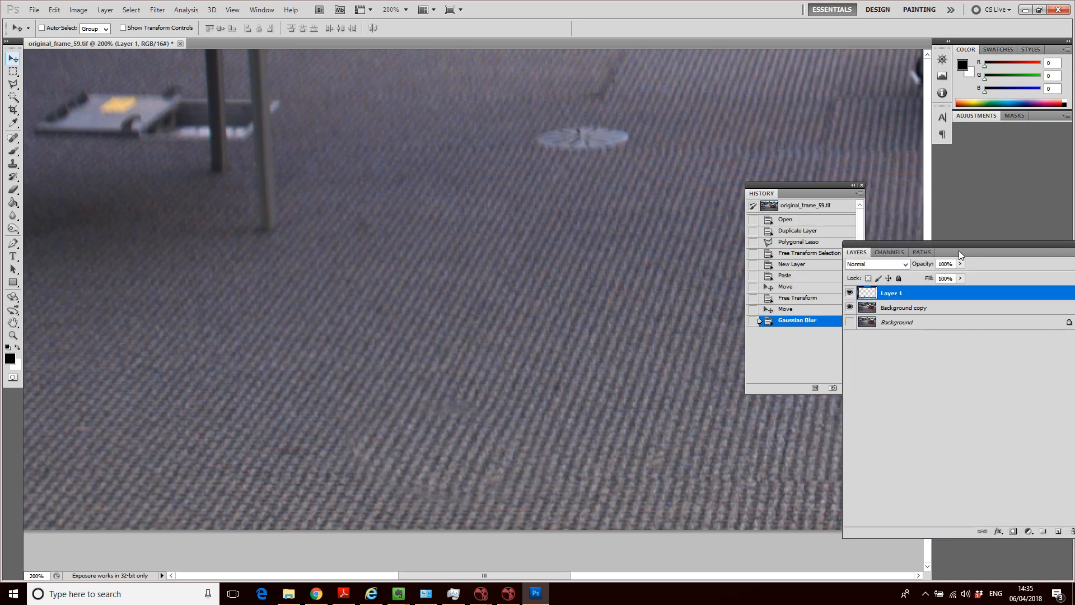
{"action": "left_click", "coordinate": [786, 310]}
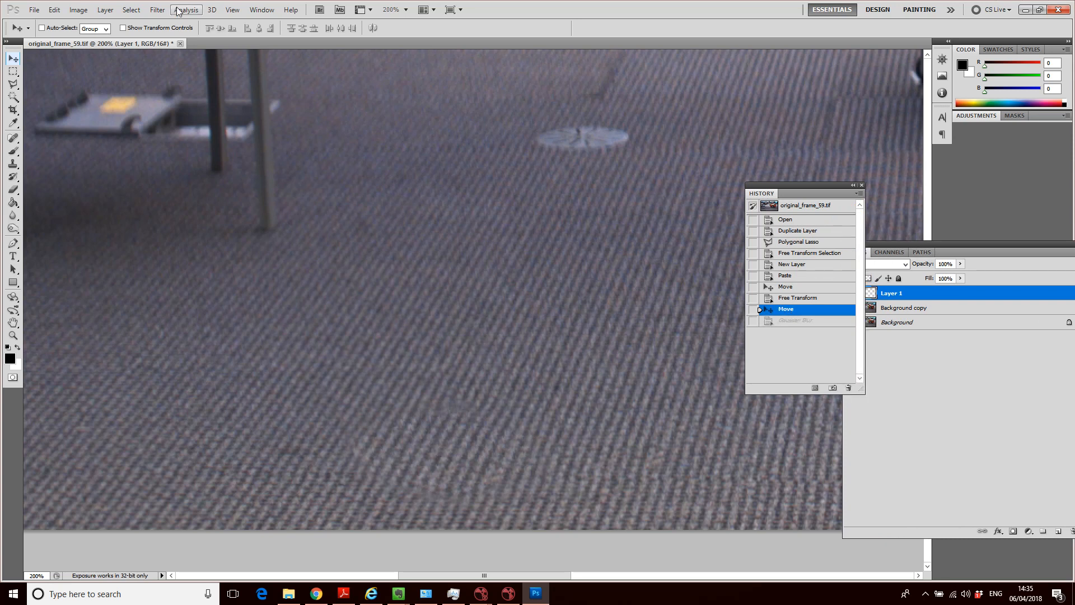
Apply a Gaussian Blur with a 0.3-pixel radius to the carpet patch, centring the patch in the filter preview.
{"action": "left_click", "coordinate": [131, 9]}
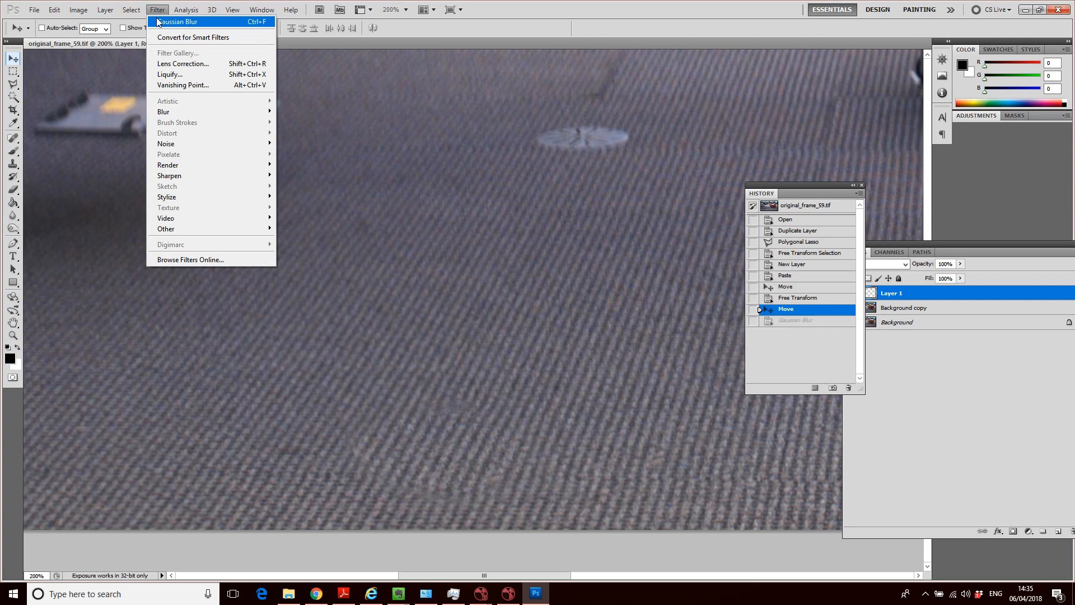
{"action": "mouse_move", "coordinate": [252, 112]}
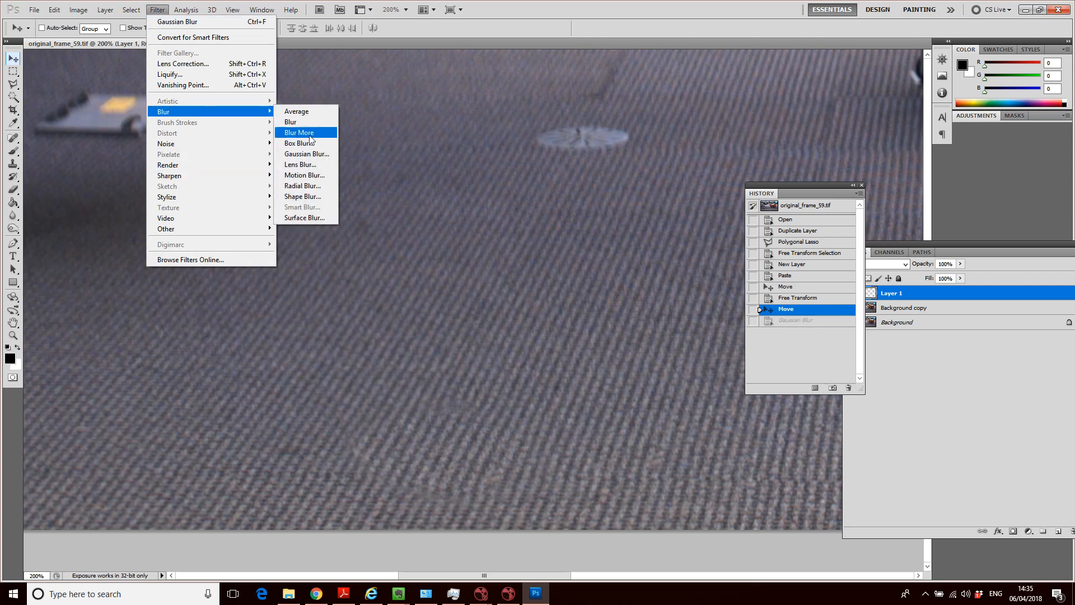
{"action": "left_click", "coordinate": [311, 154]}
{"action": "left_click_drag", "start_coordinate": [713, 254], "coordinate": [727, 175]}
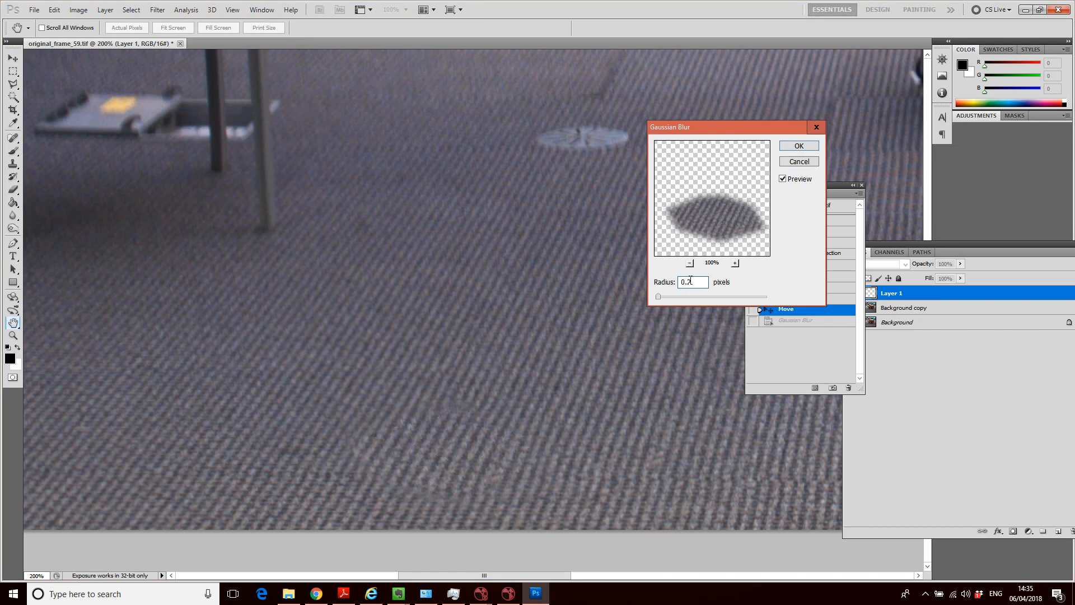
{"action": "type", "text": "0"}
{"action": "type", "text": ".5"}
{"action": "double_click", "coordinate": [698, 284]}
{"action": "left_click", "coordinate": [692, 282]}
{"action": "type", "text": "3"}
{"action": "left_click", "coordinate": [799, 145]}
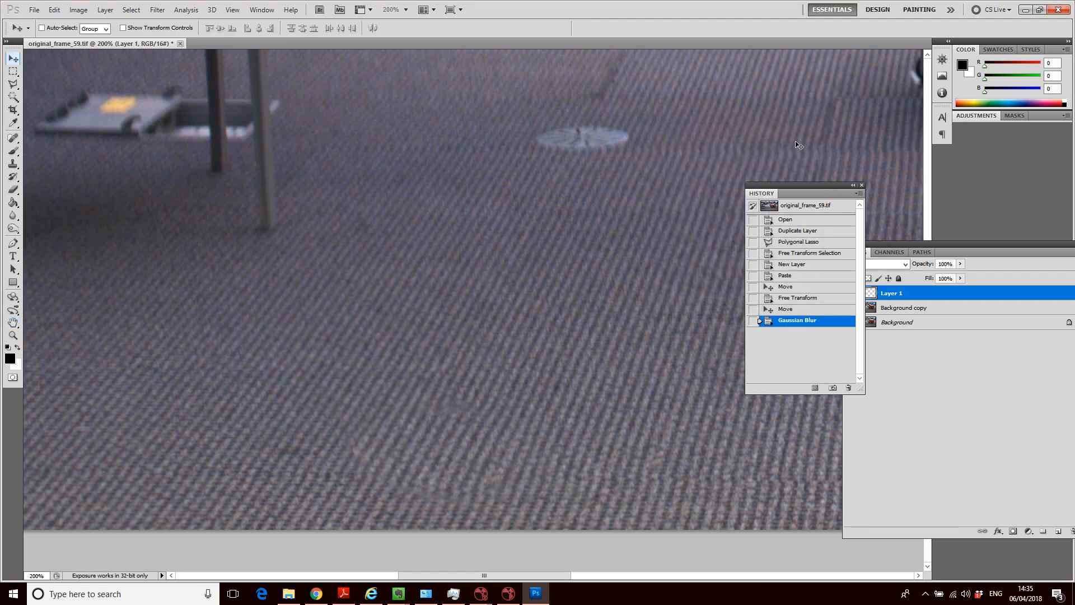
Compare the carpet patch before and after the Gaussian Blur in the history, finishing on the blurred state.
{"action": "left_click", "coordinate": [788, 311]}
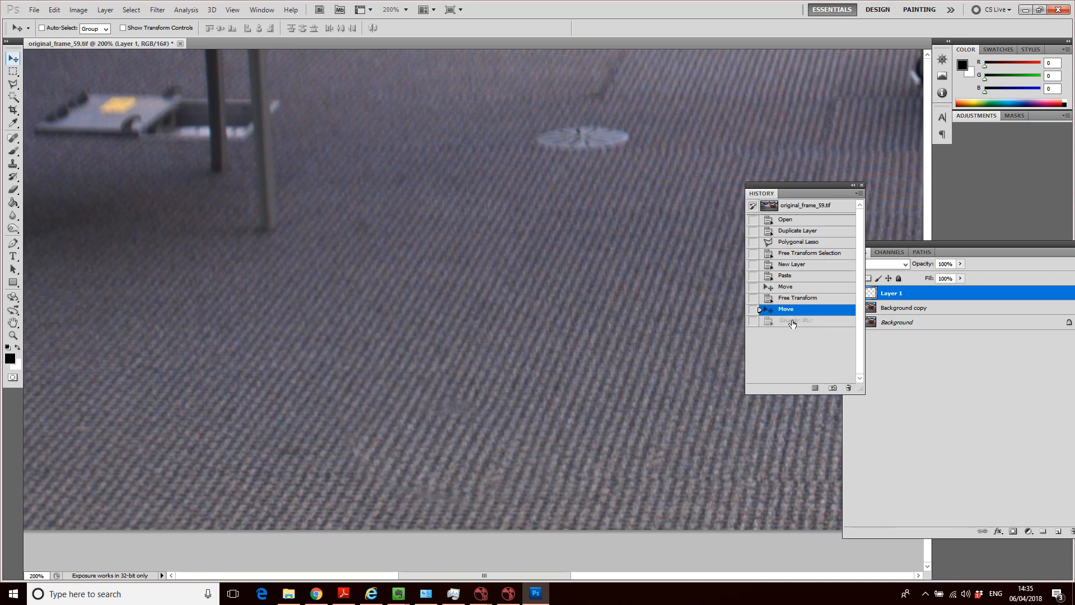
{"action": "left_click", "coordinate": [793, 321]}
{"action": "left_click", "coordinate": [790, 311]}
{"action": "left_click", "coordinate": [792, 323]}
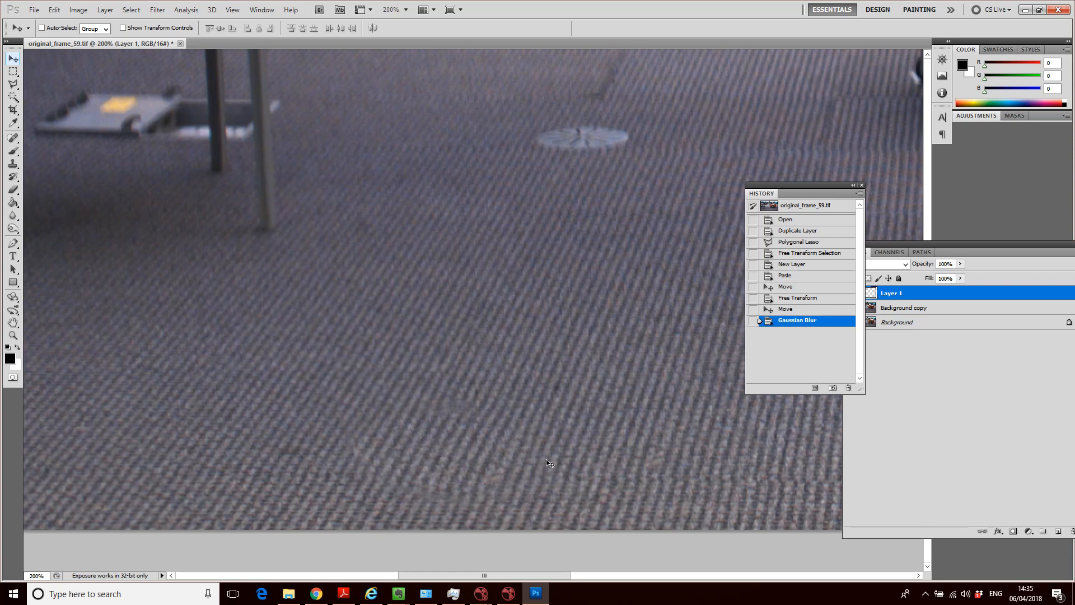
{"action": "scroll", "coordinate": [562, 421], "scroll_direction": "down", "scroll_amount": 1}
{"action": "scroll", "coordinate": [560, 421], "scroll_direction": "up", "scroll_amount": 2}
{"action": "scroll", "coordinate": [552, 369], "scroll_direction": "down", "scroll_amount": 1}
{"action": "left_click", "coordinate": [787, 309]}
{"action": "left_click", "coordinate": [787, 321]}
Nudge the blurred carpet patch slightly to line up its weave with the surrounding floor.
{"action": "mouse_move", "coordinate": [432, 454]}
{"action": "left_mouse_down"}
{"action": "mouse_move", "coordinate": [441, 437]}
{"action": "mouse_move", "coordinate": [423, 455]}
{"action": "left_mouse_up"}
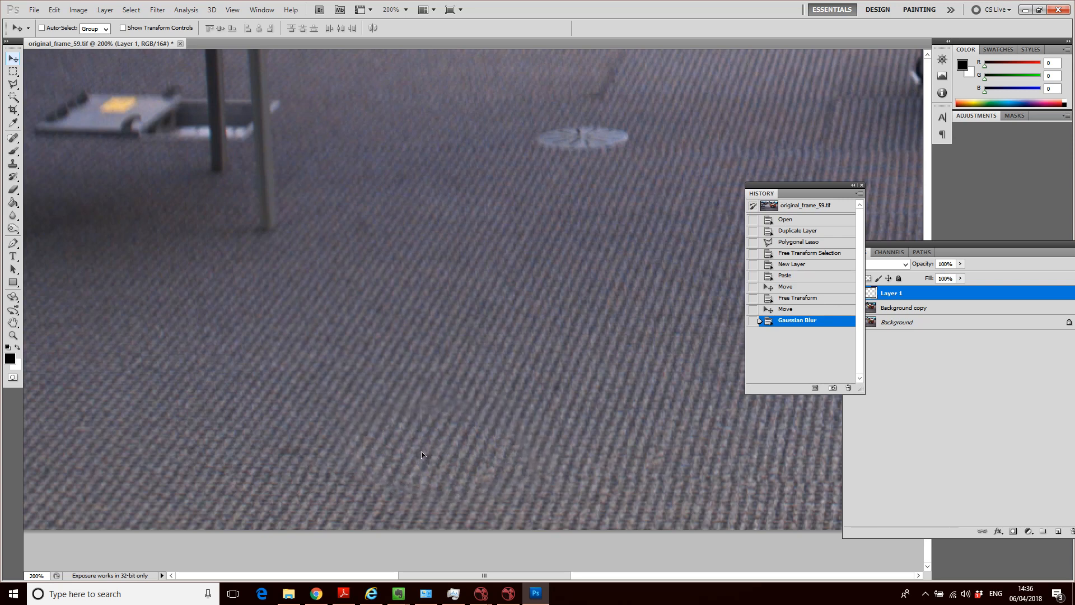
{"action": "left_click_drag", "start_coordinate": [423, 455], "coordinate": [425, 458]}
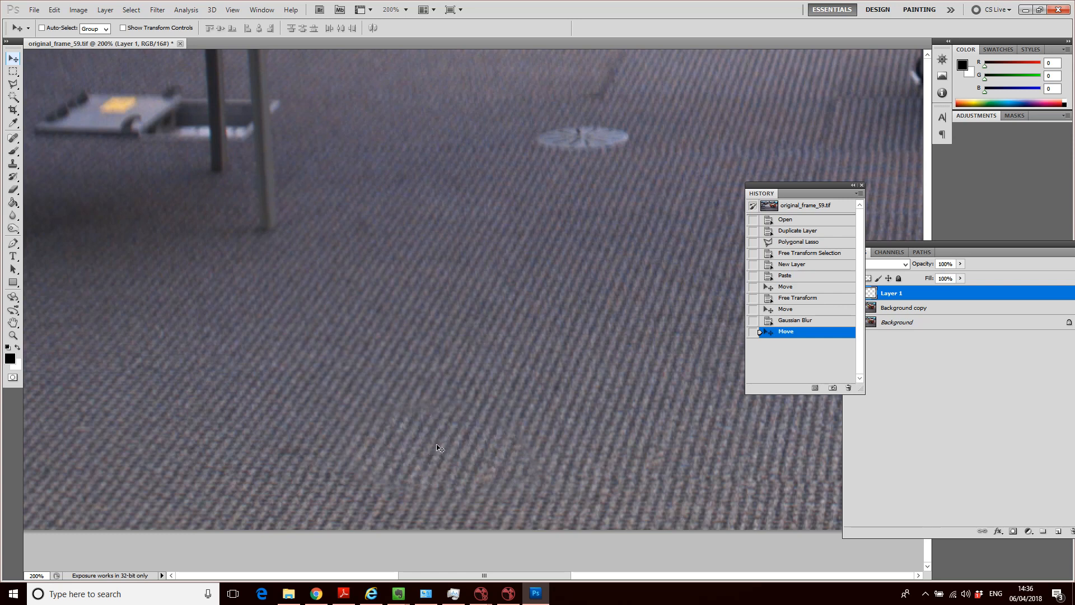
{"action": "left_click_drag", "start_coordinate": [437, 445], "coordinate": [431, 446]}
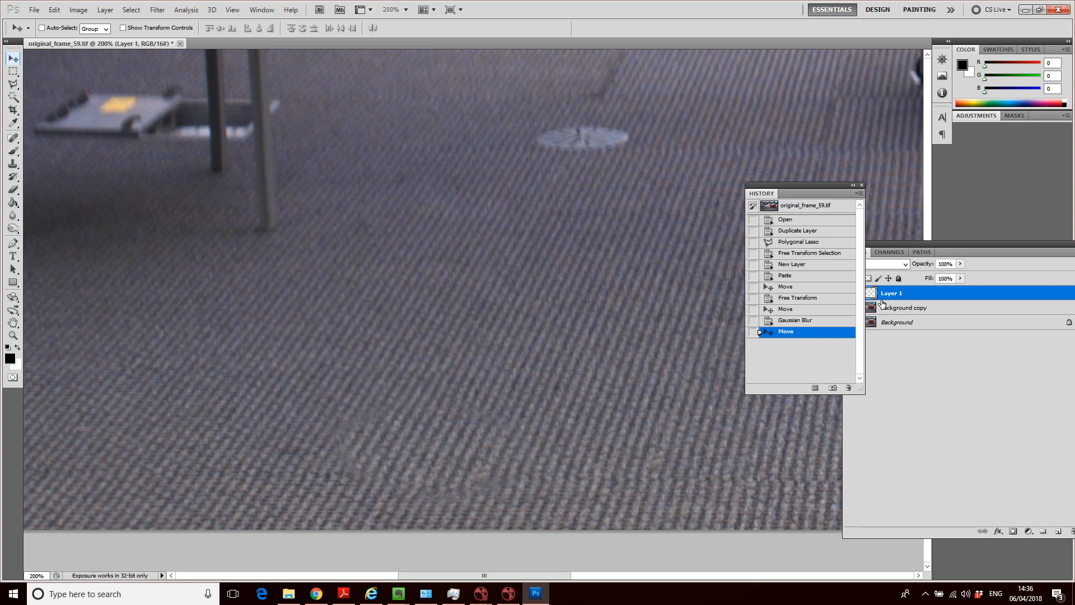
Add a Reveal All layer mask to Layer 1, which holds the carpet patch.
{"action": "left_click_drag", "start_coordinate": [922, 244], "coordinate": [862, 226]}
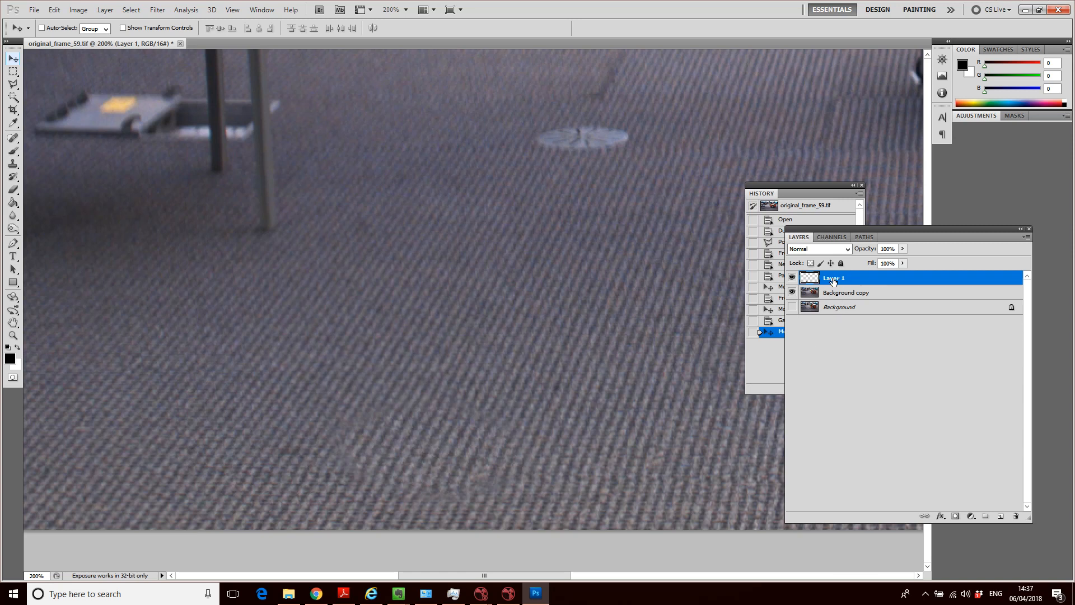
{"action": "left_click", "coordinate": [104, 10]}
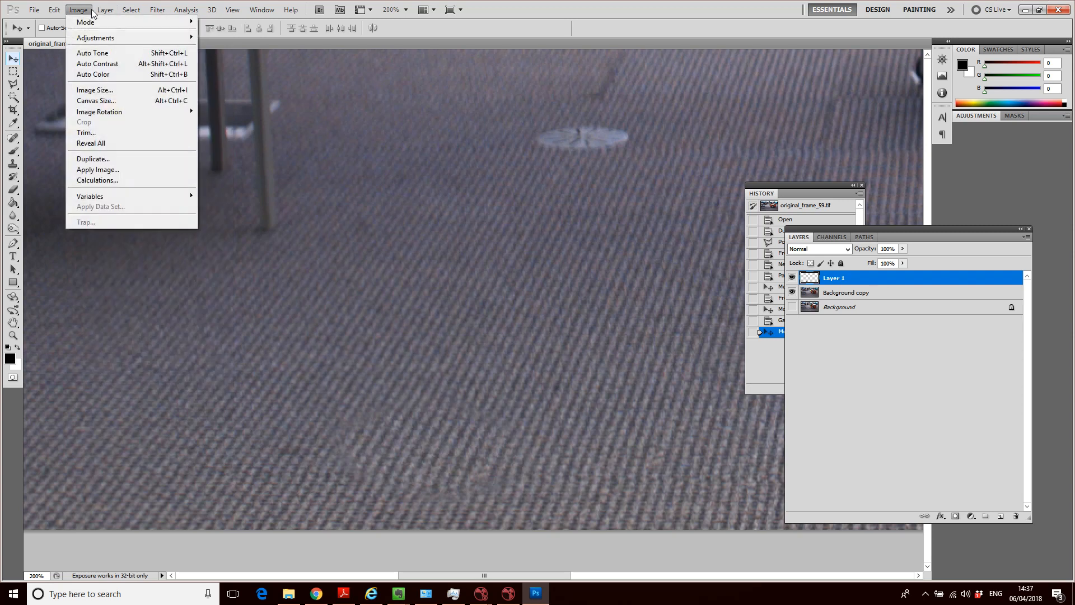
{"action": "mouse_move", "coordinate": [96, 38]}
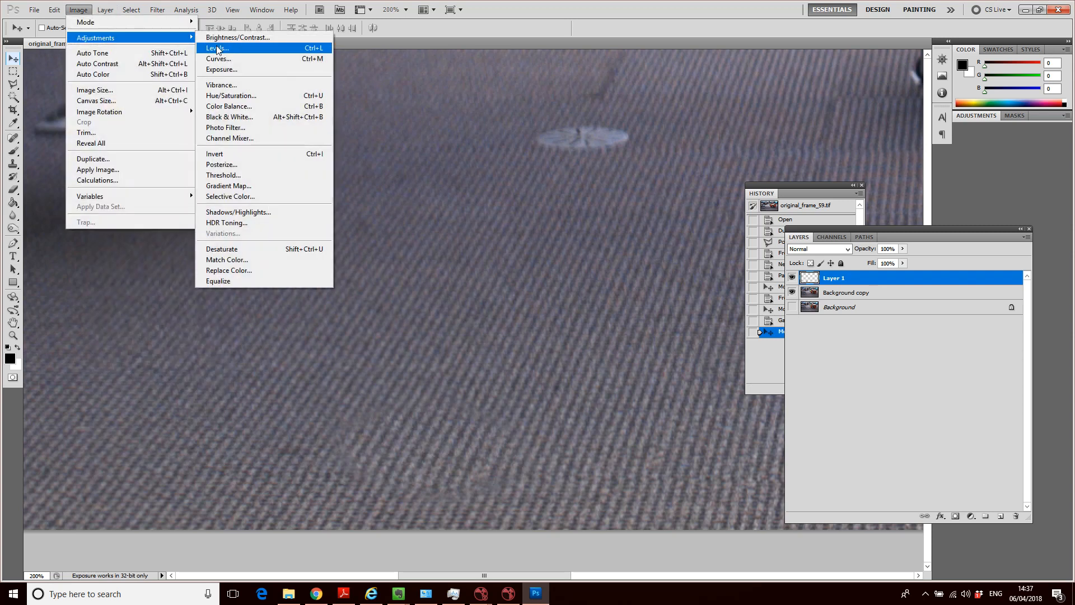
{"action": "mouse_move", "coordinate": [117, 12]}
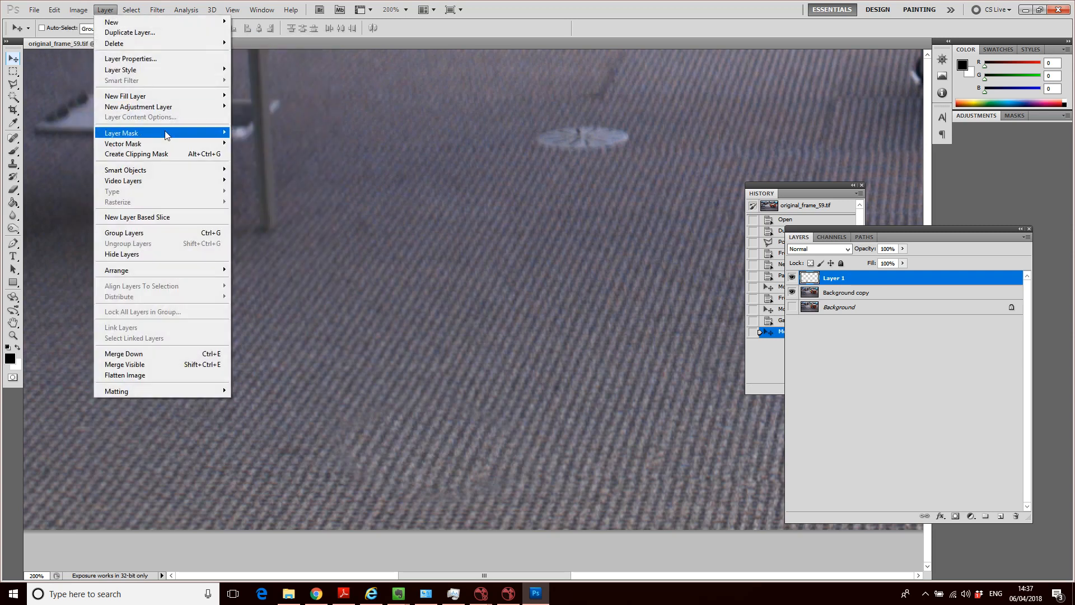
{"action": "mouse_move", "coordinate": [148, 97]}
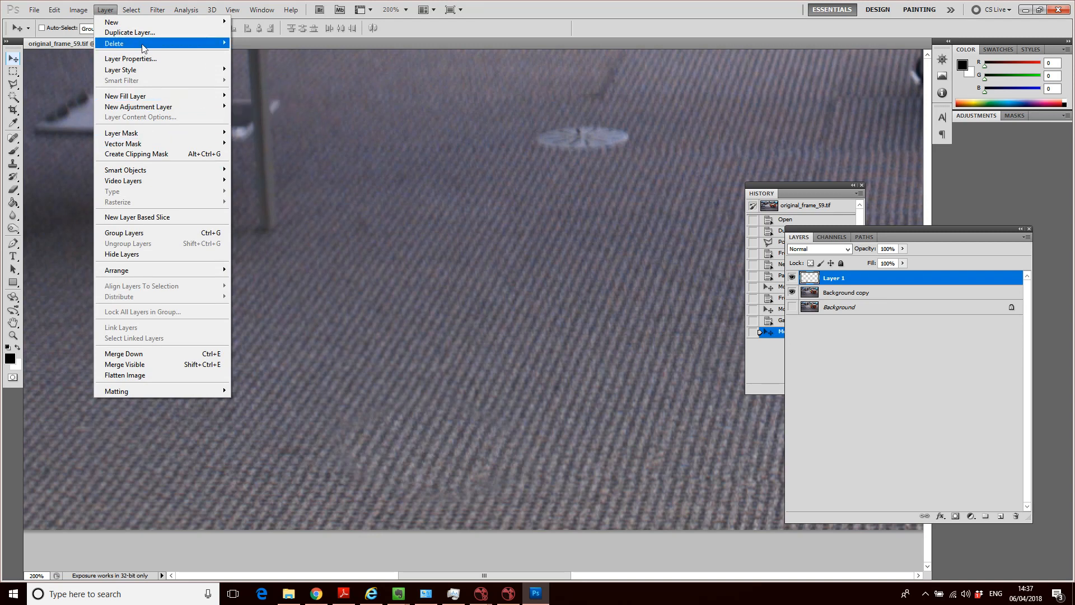
{"action": "mouse_move", "coordinate": [143, 136]}
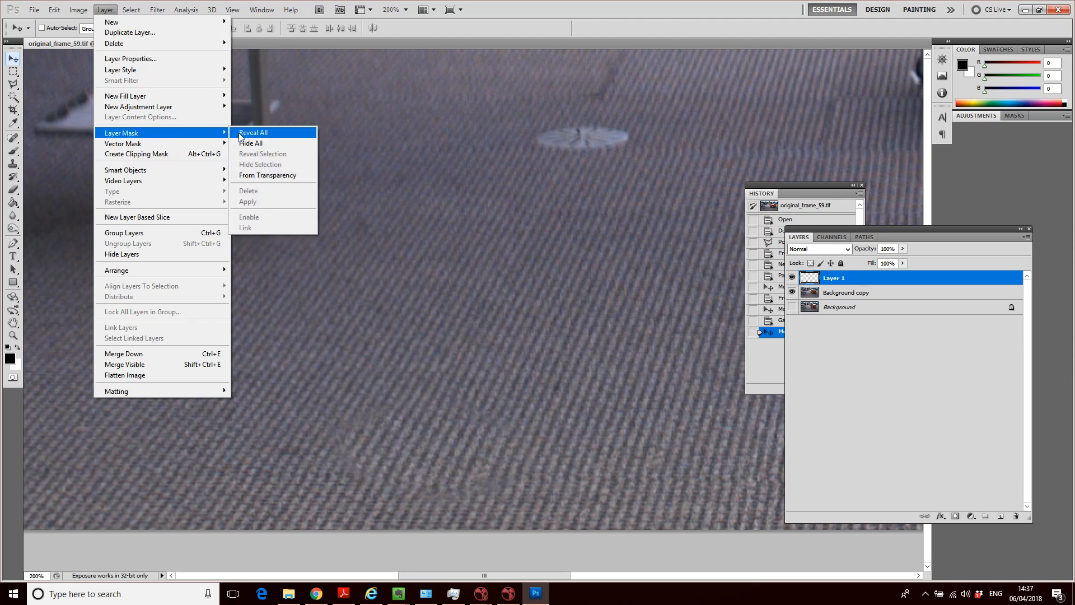
{"action": "left_click", "coordinate": [267, 134]}
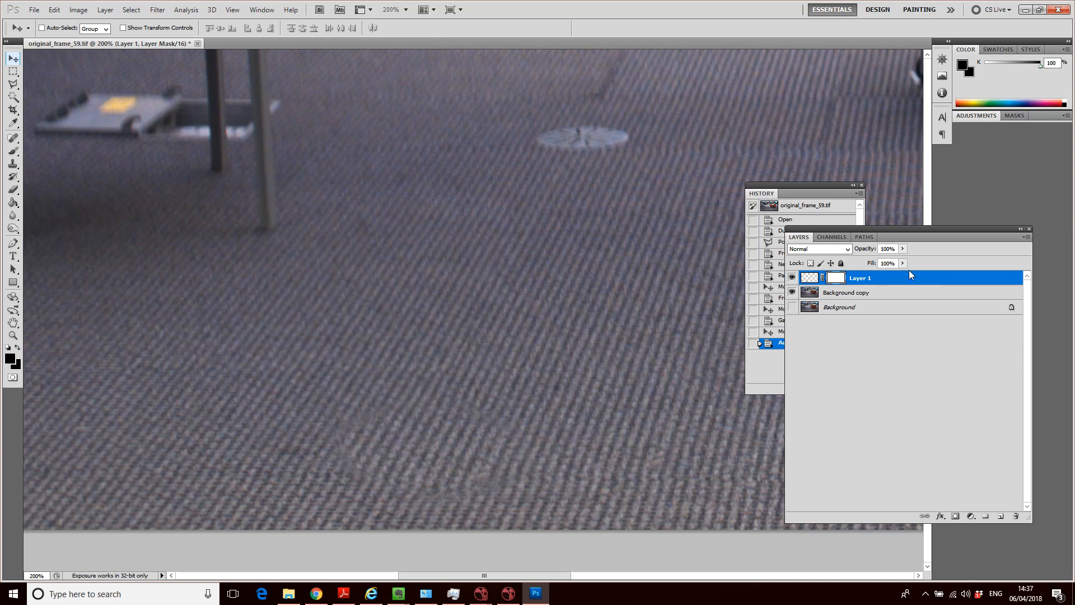
Keep black (000000) as the foreground color and select the Brush tool for painting on the layer mask.
{"action": "left_click", "coordinate": [11, 359]}
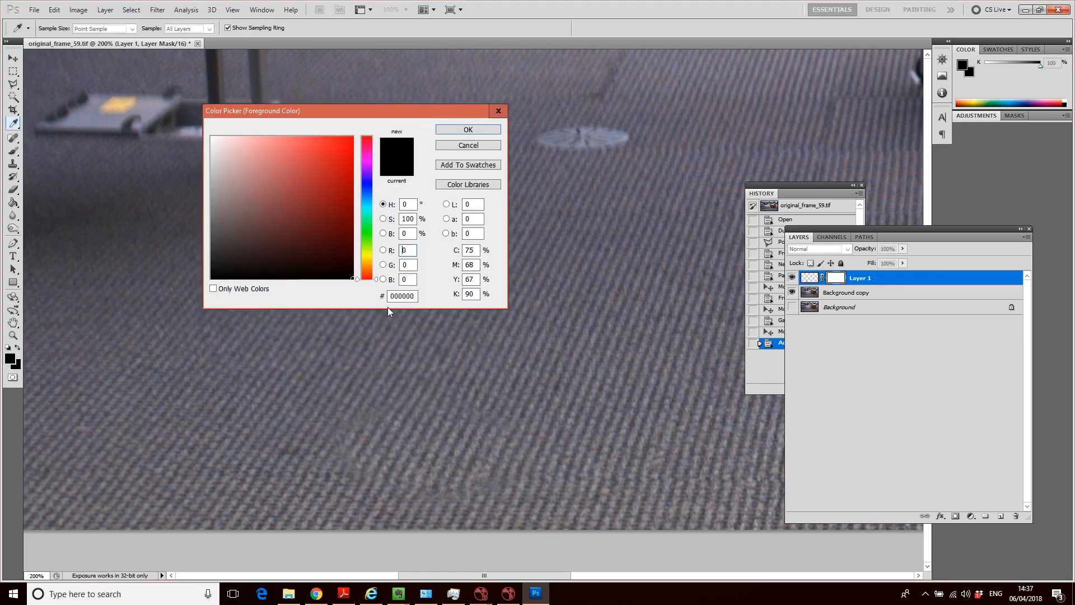
{"action": "left_click", "coordinate": [474, 132]}
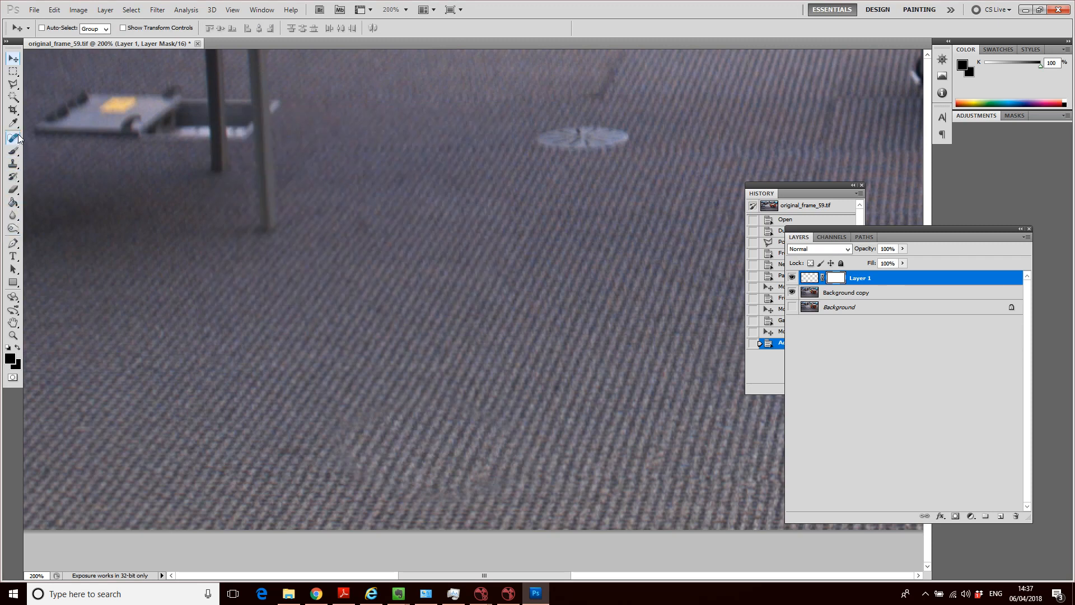
{"action": "left_click", "coordinate": [13, 154]}
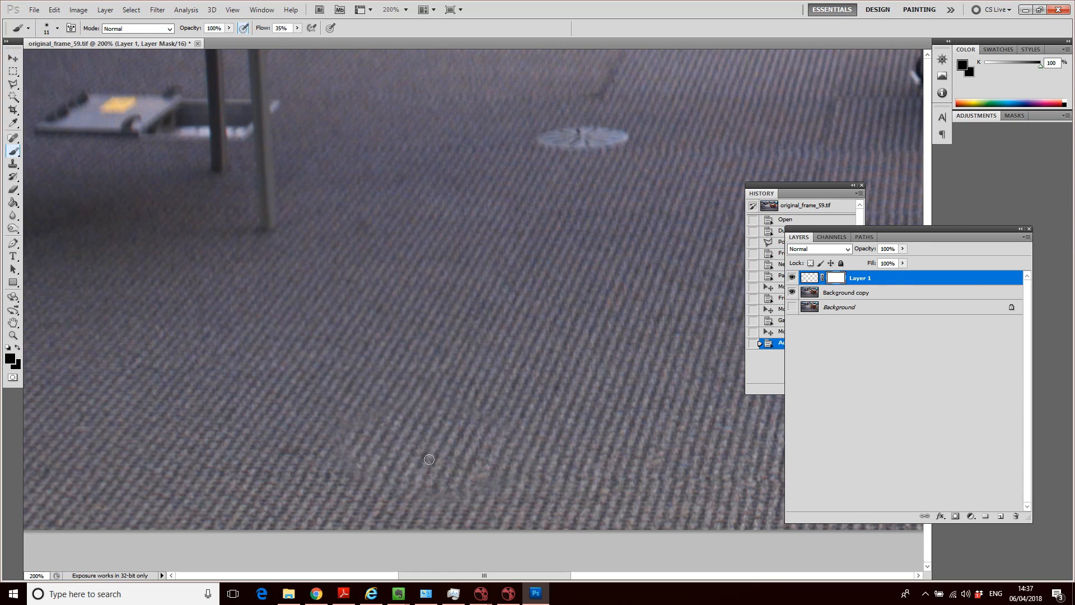
Paint a test stroke on the mask over the covered disc, and undo it.
{"action": "mouse_move", "coordinate": [418, 445]}
{"action": "left_mouse_down"}
{"action": "mouse_move", "coordinate": [457, 454]}
{"action": "mouse_move", "coordinate": [483, 476]}
{"action": "mouse_move", "coordinate": [406, 456]}
{"action": "mouse_move", "coordinate": [386, 437]}
{"action": "mouse_move", "coordinate": [451, 436]}
{"action": "left_mouse_up"}
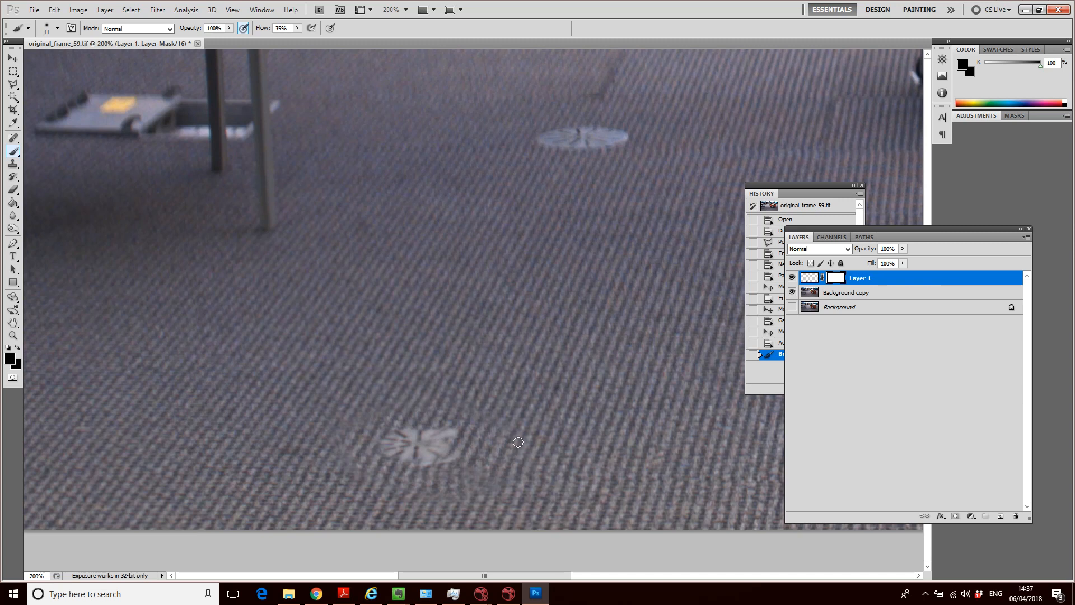
{"action": "key", "text": "ctrl+z"}
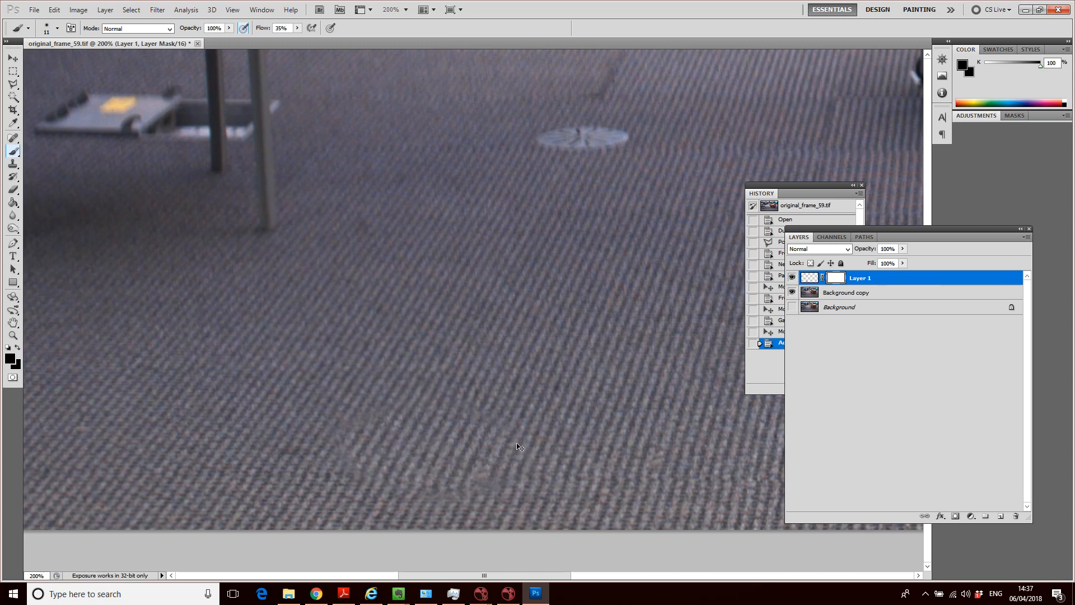
Paint black on the layer mask around the carpet patch's edges with the 11 px, 12% hardness brush to blend them into the floor.
{"action": "left_click", "coordinate": [57, 29]}
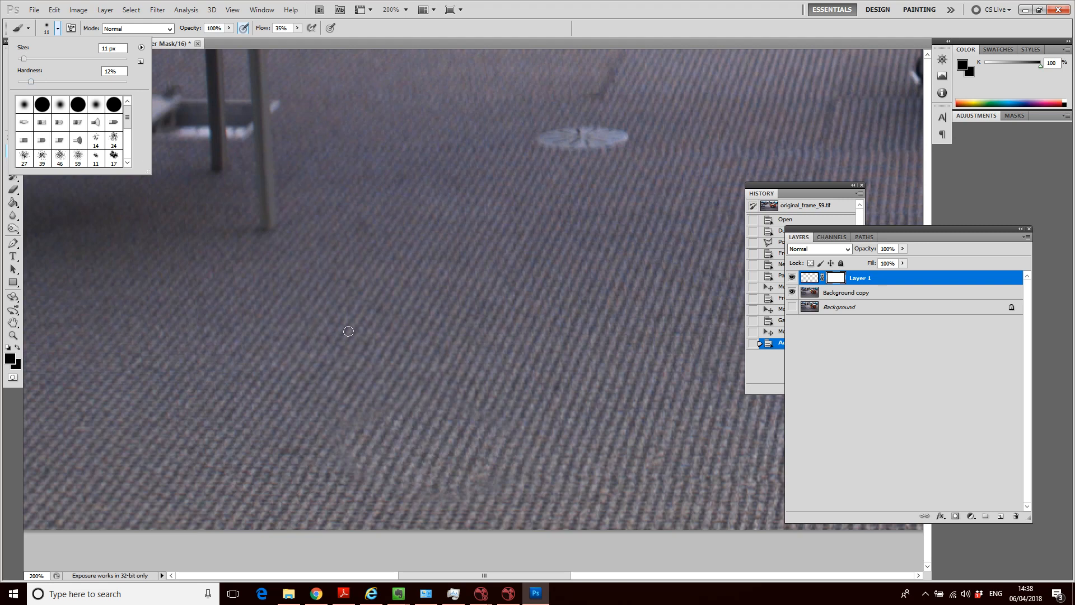
{"action": "mouse_move", "coordinate": [370, 402]}
{"action": "left_mouse_down"}
{"action": "mouse_move", "coordinate": [341, 432]}
{"action": "mouse_move", "coordinate": [353, 465]}
{"action": "mouse_move", "coordinate": [398, 501]}
{"action": "mouse_move", "coordinate": [432, 497]}
{"action": "left_mouse_up"}
{"action": "mouse_move", "coordinate": [420, 492]}
{"action": "left_mouse_down"}
{"action": "mouse_move", "coordinate": [510, 465]}
{"action": "mouse_move", "coordinate": [523, 419]}
{"action": "left_mouse_up"}
{"action": "left_click_drag", "start_coordinate": [494, 451], "coordinate": [548, 417]}
{"action": "left_click_drag", "start_coordinate": [489, 492], "coordinate": [433, 488]}
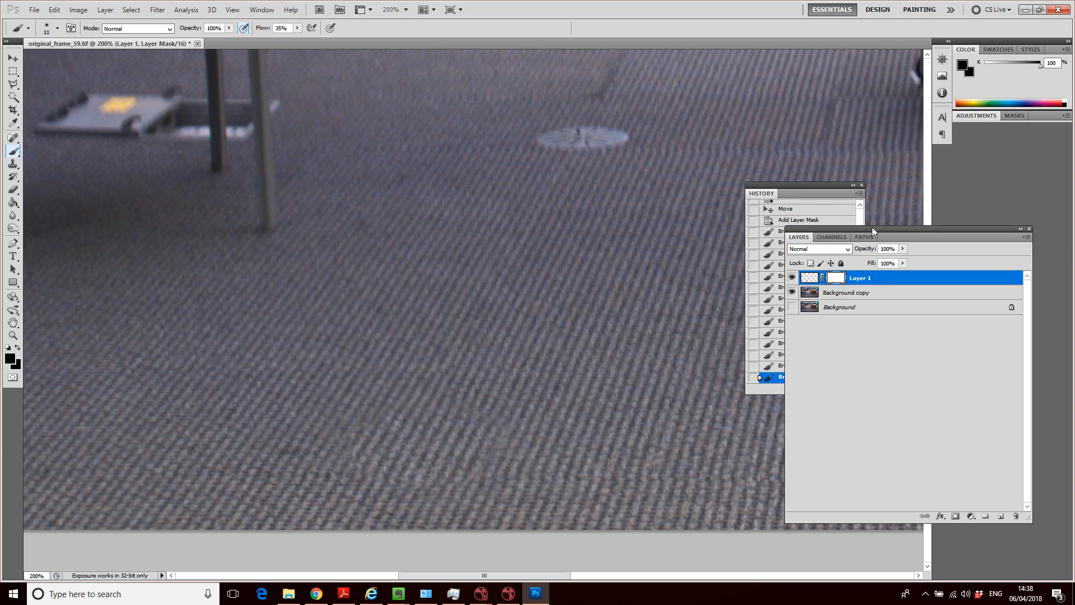
{"action": "left_click", "coordinate": [807, 184]}
{"action": "left_click_drag", "start_coordinate": [805, 182], "coordinate": [733, 117]}
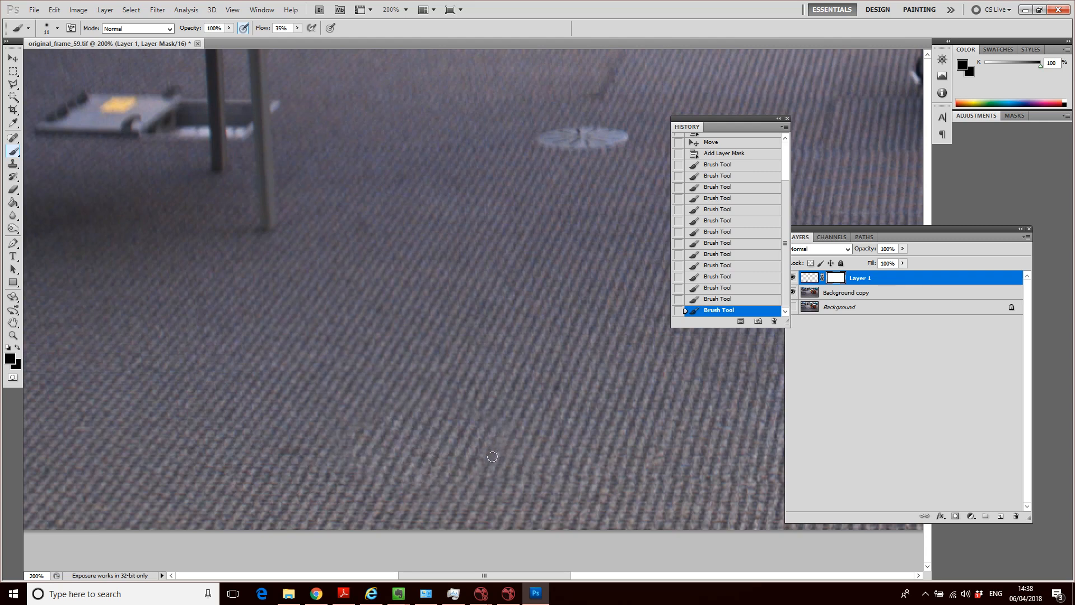
{"action": "mouse_move", "coordinate": [492, 453]}
{"action": "left_mouse_down"}
{"action": "mouse_move", "coordinate": [496, 441]}
{"action": "mouse_move", "coordinate": [486, 482]}
{"action": "left_mouse_up"}
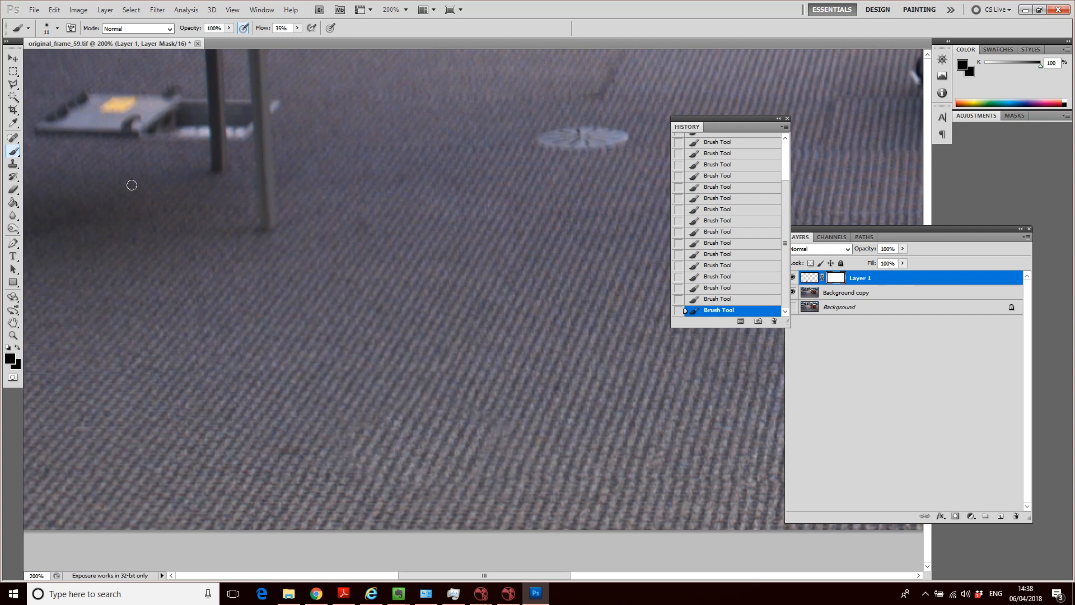
Narrow the masked carpet patch to about 98.5% width with Free Transform and apply the transform.
{"action": "left_click", "coordinate": [13, 57]}
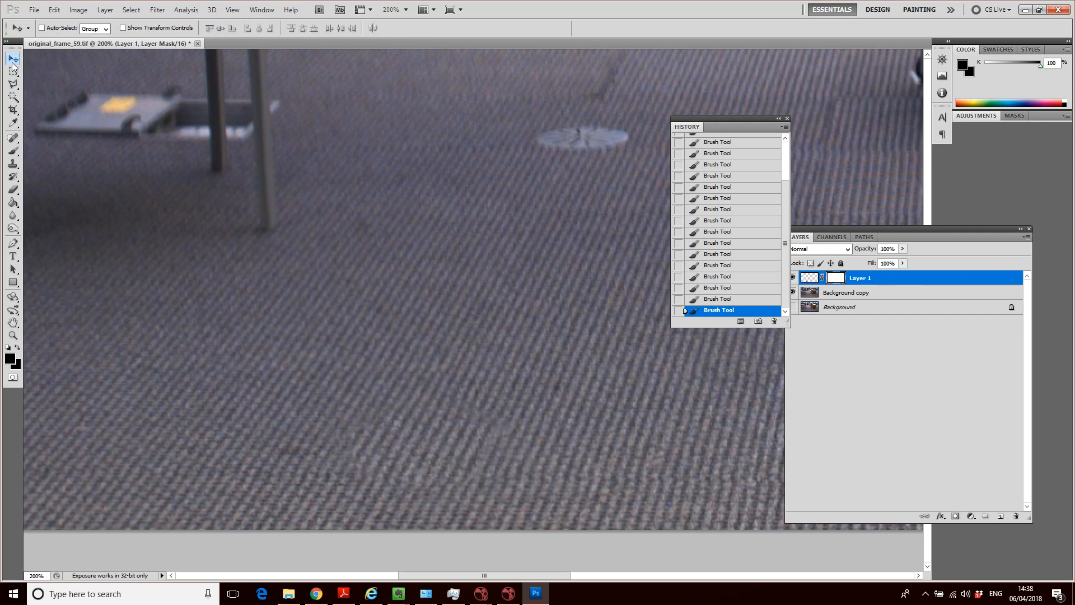
{"action": "key", "text": "ctrl+t"}
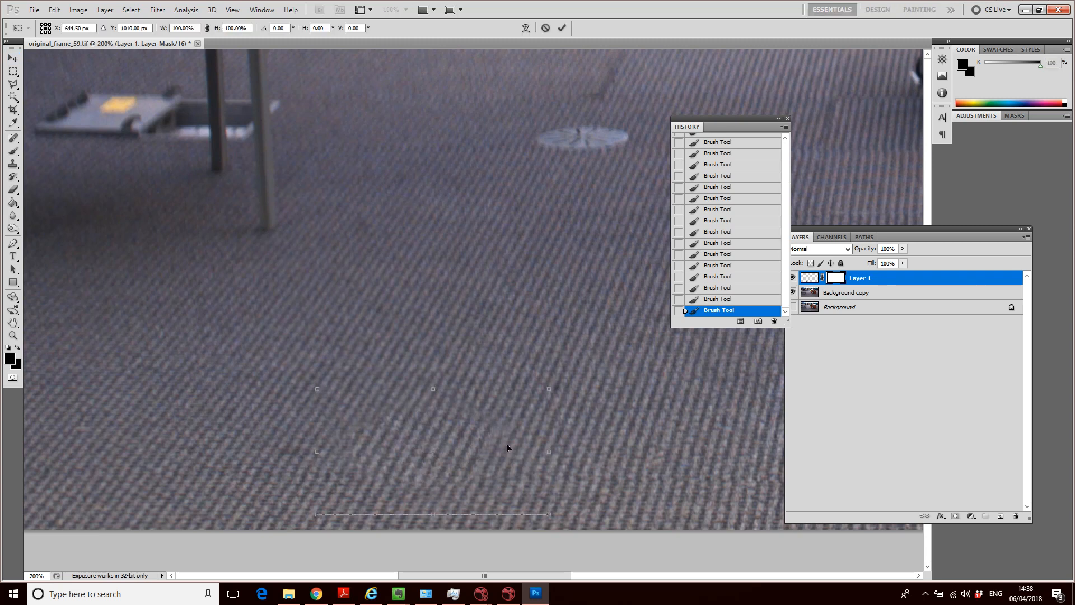
{"action": "left_click_drag", "start_coordinate": [550, 450], "coordinate": [547, 451]}
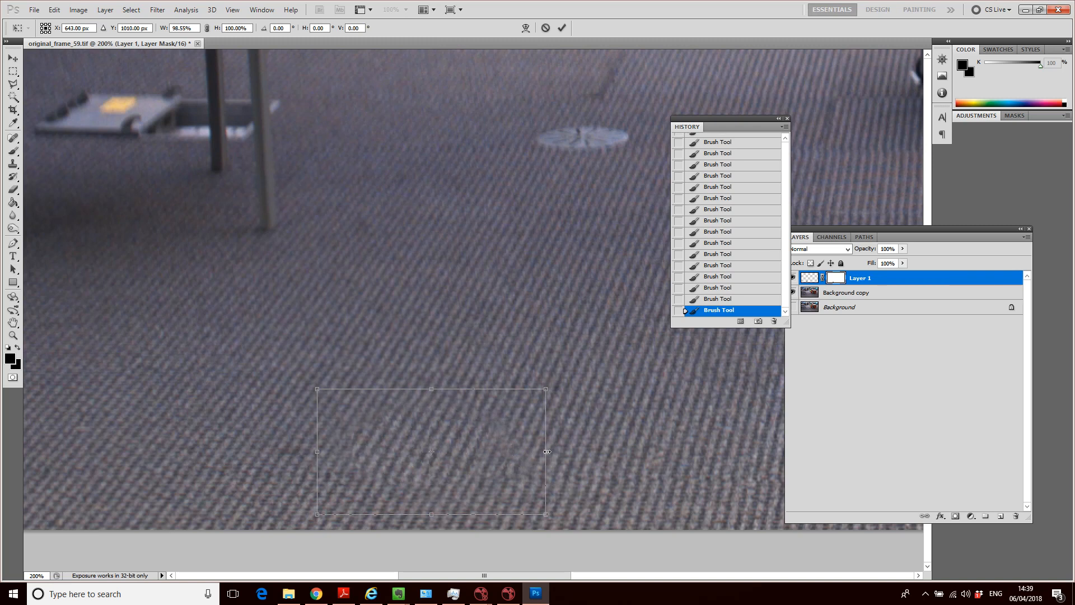
{"action": "left_click_drag", "start_coordinate": [547, 451], "coordinate": [547, 451]}
{"action": "key", "text": "Return"}
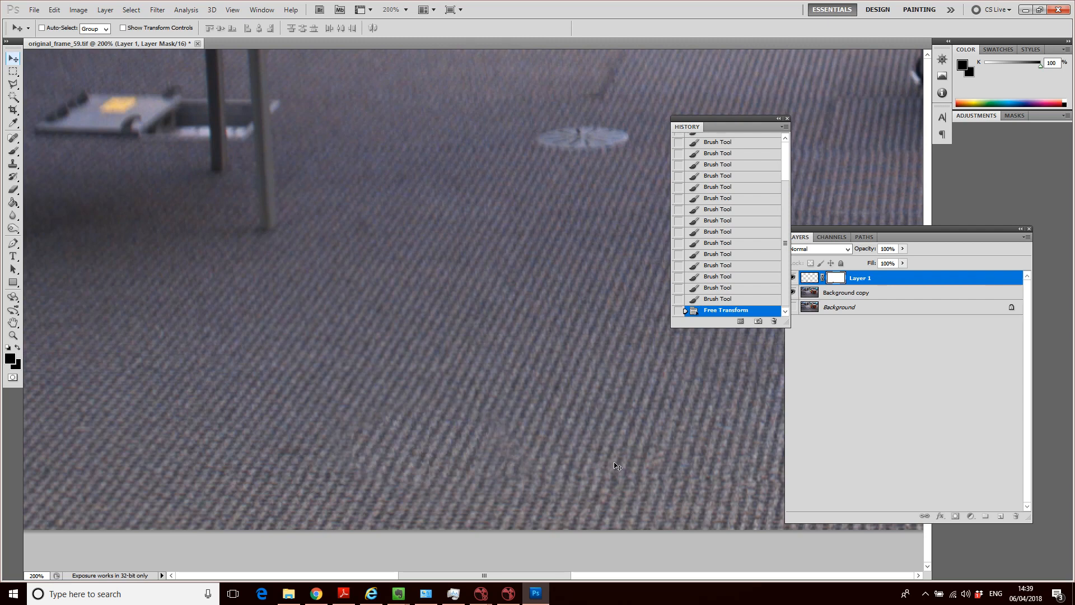
Undo the last Free Transform on the masked carpet patch and check its blend against the whole floor.
{"action": "left_click", "coordinate": [710, 299]}
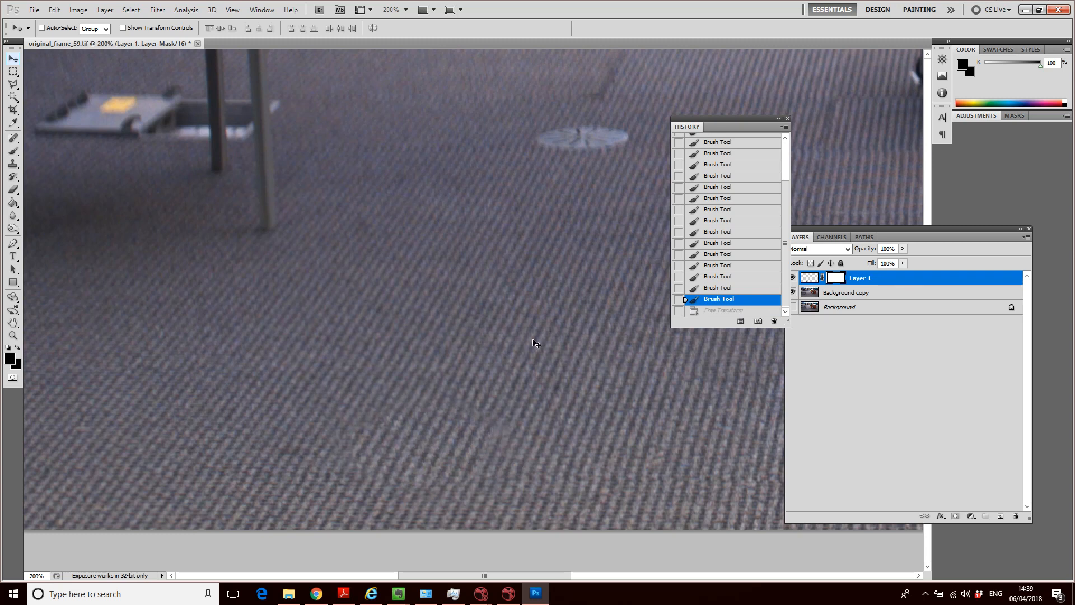
{"action": "scroll", "coordinate": [451, 260], "scroll_direction": "down", "scroll_amount": 1}
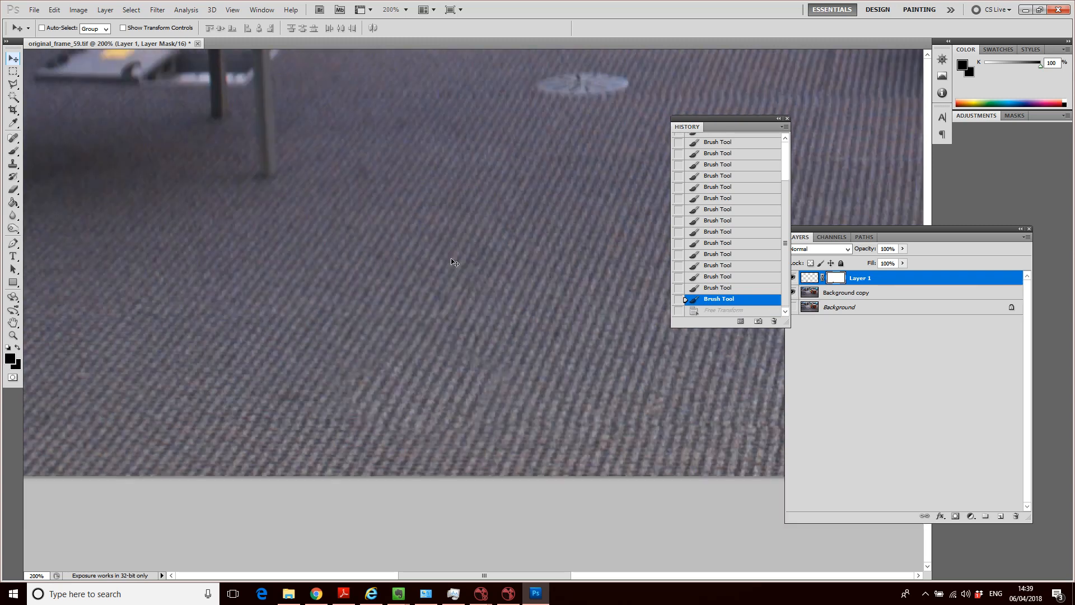
{"action": "scroll", "coordinate": [452, 261], "scroll_direction": "up", "scroll_amount": 3}
{"action": "scroll", "coordinate": [465, 268], "scroll_direction": "down", "scroll_amount": 1, "text": "alt"}
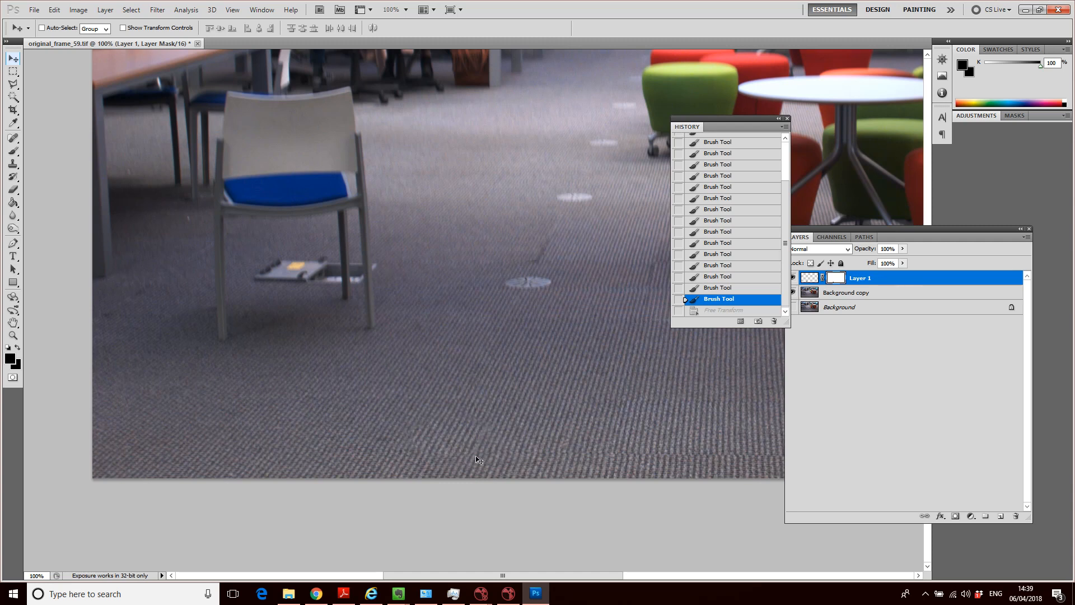
{"action": "scroll", "coordinate": [480, 462], "scroll_direction": "up", "scroll_amount": 2}
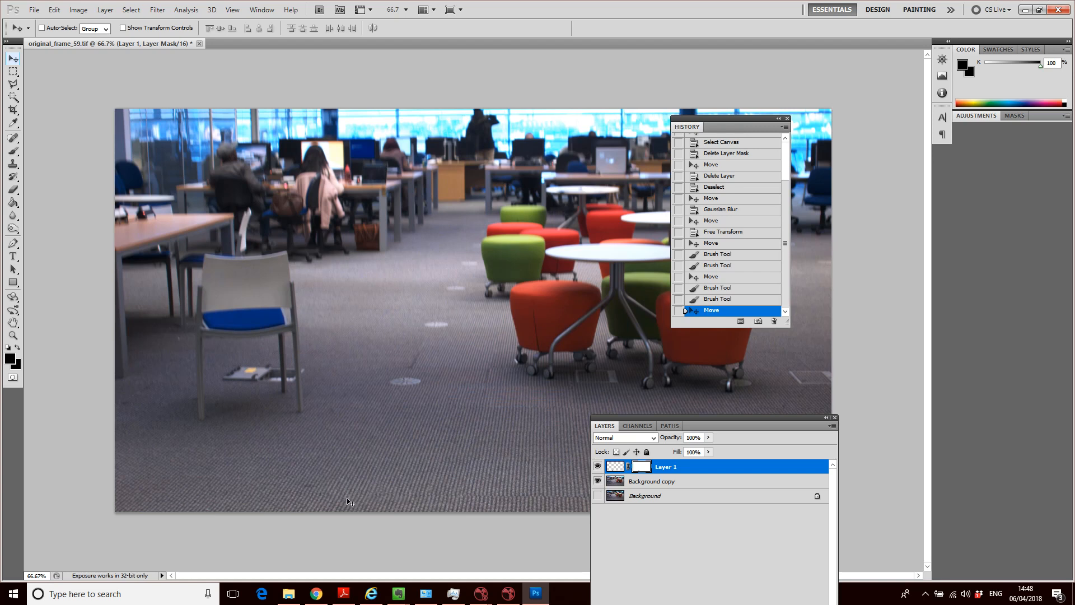
Save the cleaned image as the TIFF file clean_frame_59, choosing to discard layers and save a copy.
{"action": "left_click", "coordinate": [35, 10]}
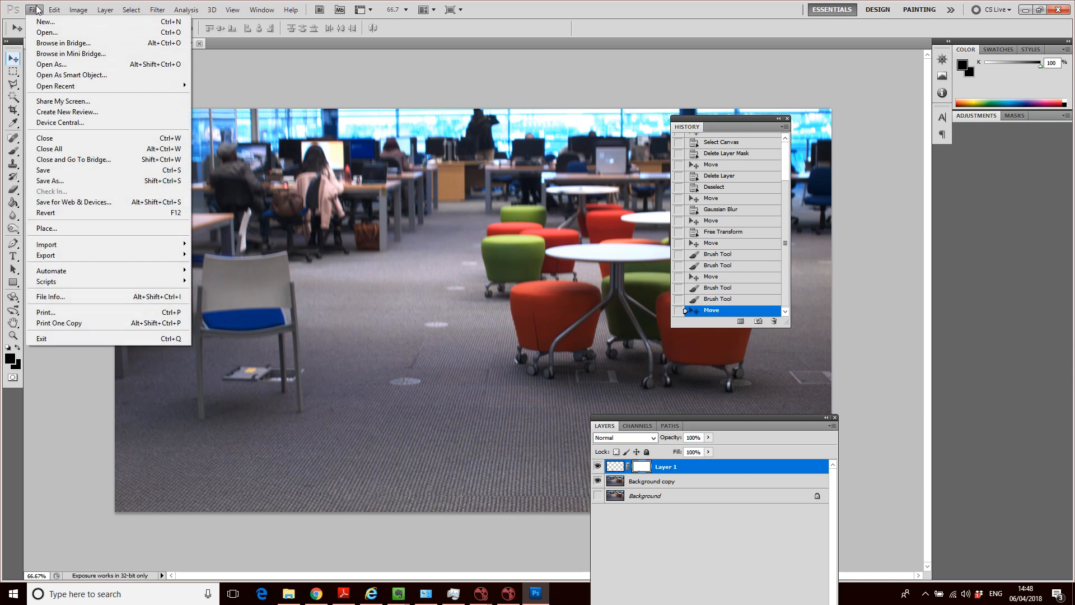
{"action": "left_click", "coordinate": [50, 180]}
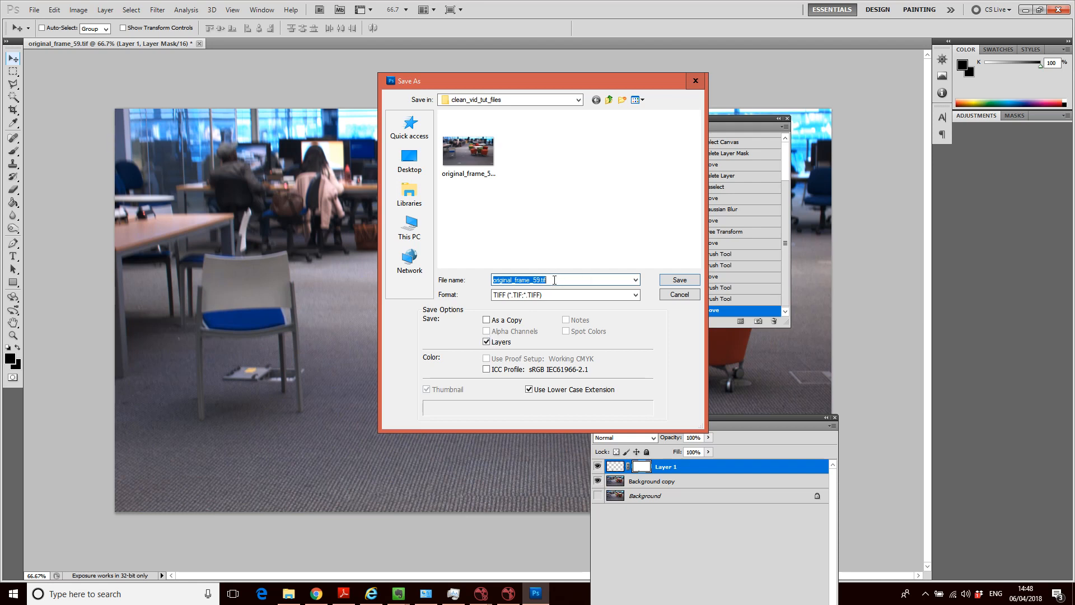
{"action": "key", "text": "Tab"}
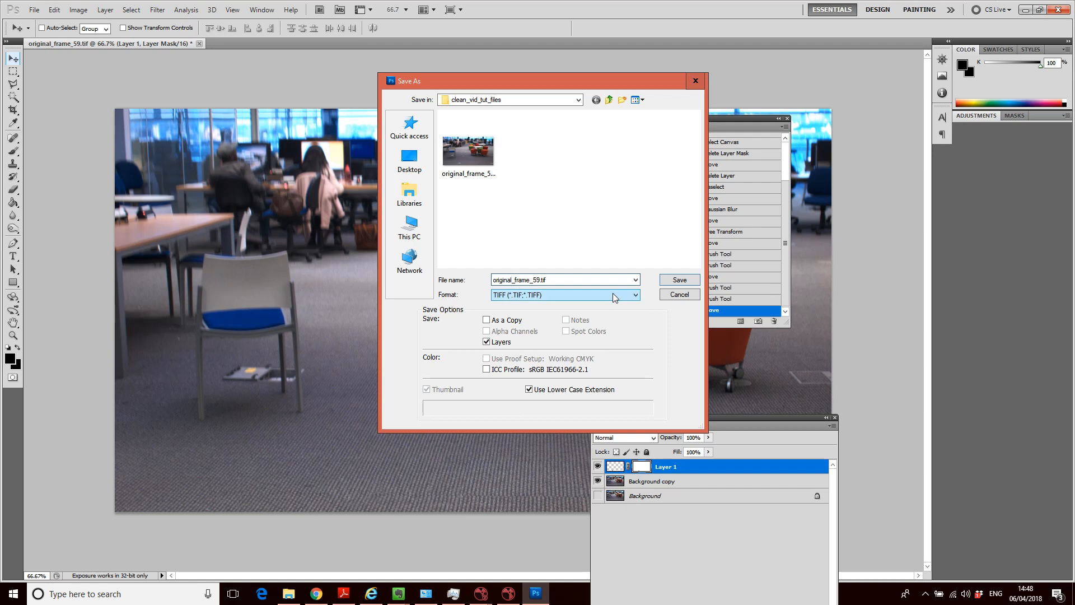
{"action": "key", "text": "BackSpace"}
{"action": "key", "text": "BackSpace"}
{"action": "key", "text": "BackSpace"}
{"action": "key", "text": "BackSpace"}
{"action": "key", "text": "BackSpace"}
{"action": "key", "text": "BackSpace"}
{"action": "key", "text": "BackSpace"}
{"action": "key", "text": "BackSpace"}
{"action": "type", "text": "clean"}
{"action": "left_click", "coordinate": [690, 280]}
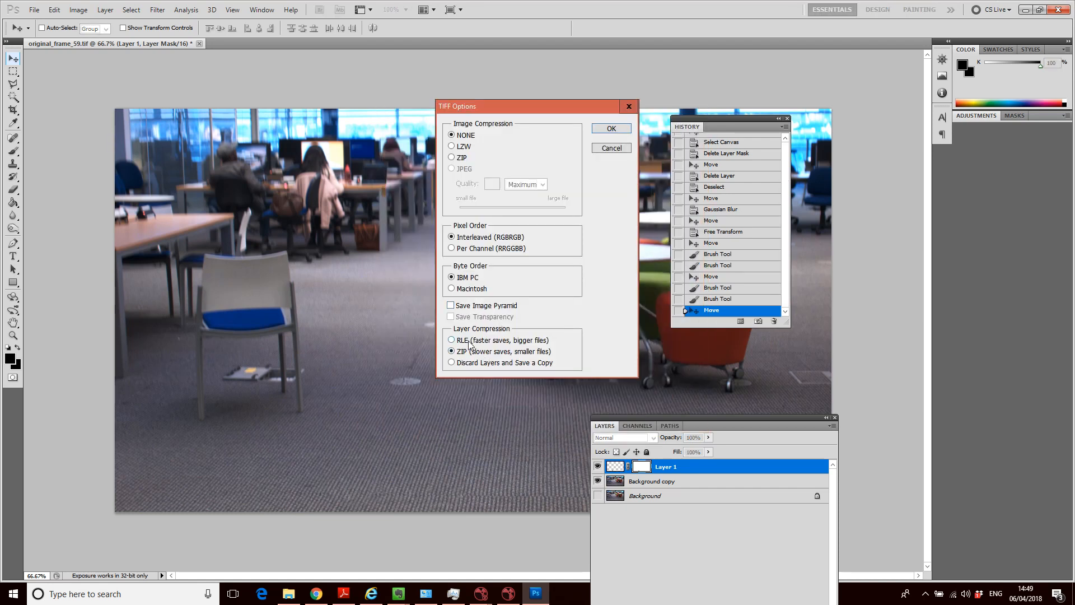
{"action": "left_click", "coordinate": [474, 364]}
{"action": "left_click", "coordinate": [612, 128]}
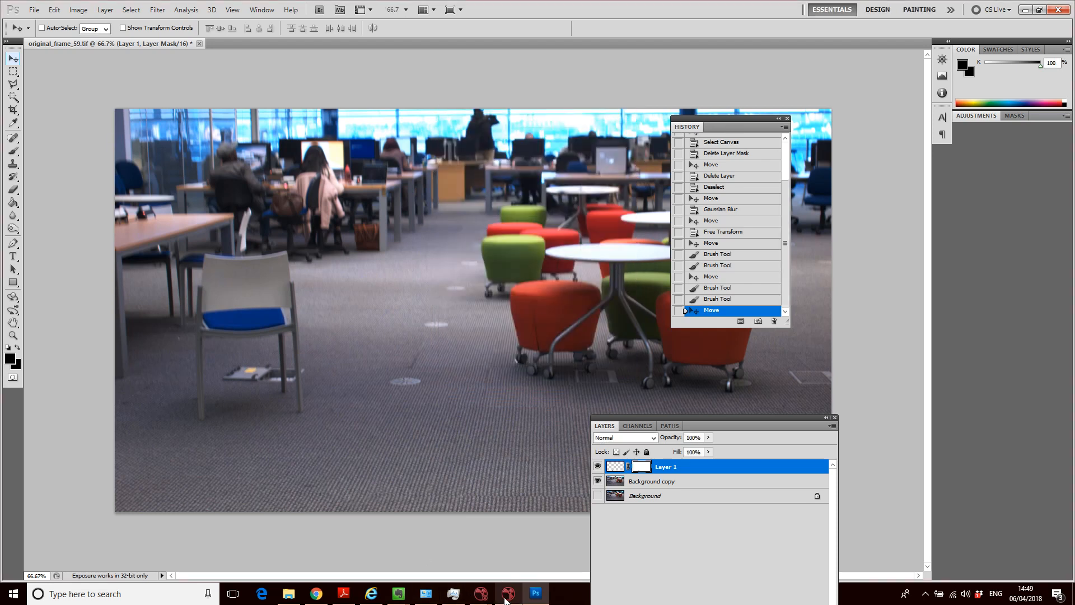
Switch to the NukeX window containing the VidTut_v001.nk script.
{"action": "mouse_move", "coordinate": [507, 600]}
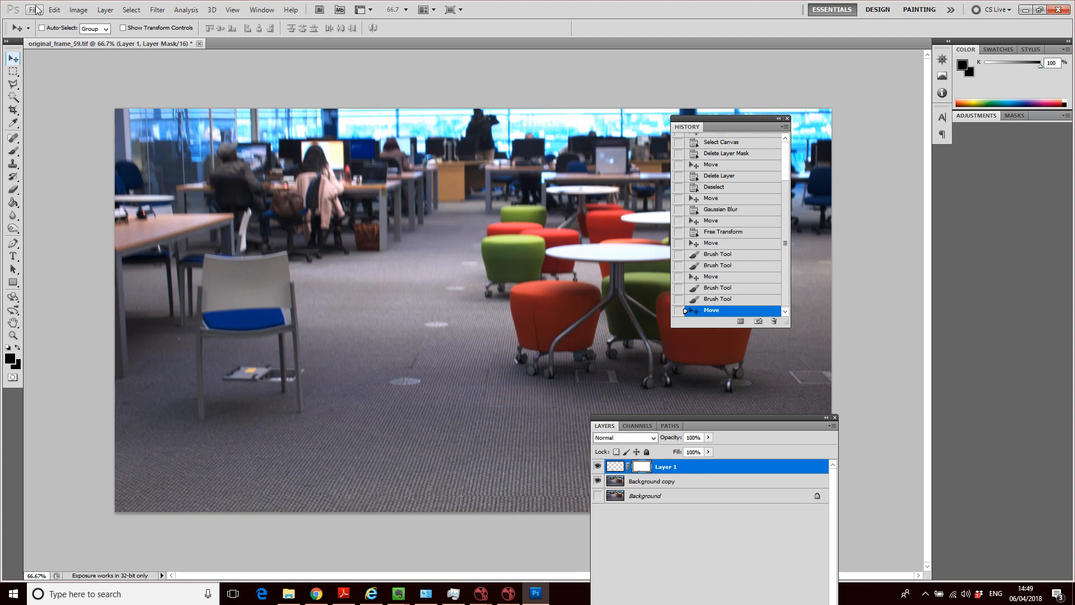
{"action": "left_click", "coordinate": [509, 595]}
{"action": "left_click", "coordinate": [481, 595]}
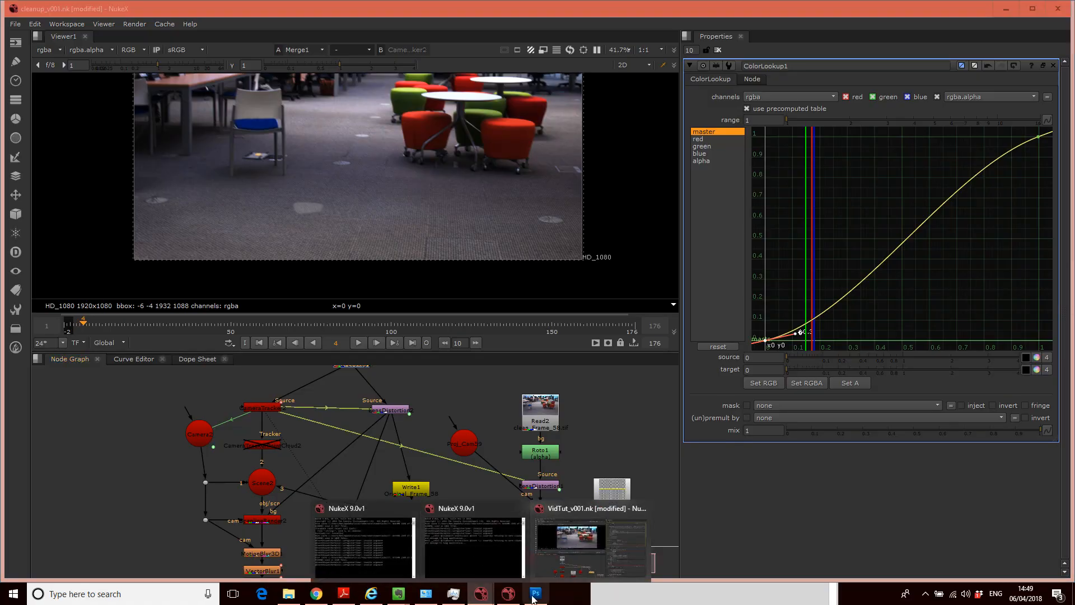
{"action": "left_click", "coordinate": [510, 596]}
{"action": "left_click", "coordinate": [481, 595]}
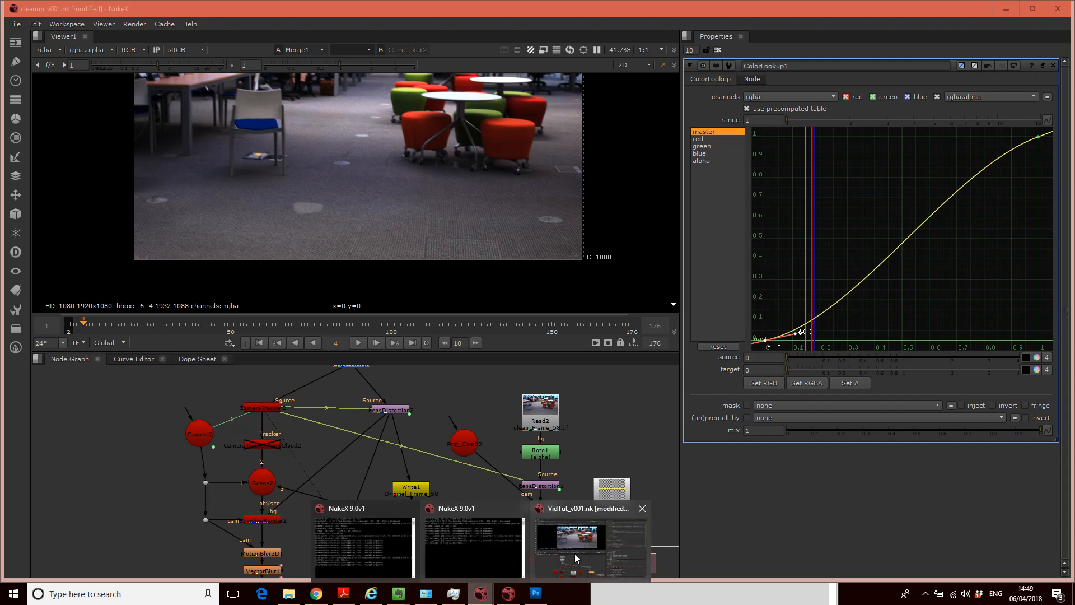
{"action": "left_click", "coordinate": [573, 549]}
Read clean_frame_59.tif into the script and place its node beside Read1, above the CheckerBoard.
{"action": "middle_click_drag", "start_coordinate": [580, 446], "coordinate": [540, 434]}
{"action": "left_click", "coordinate": [469, 404]}
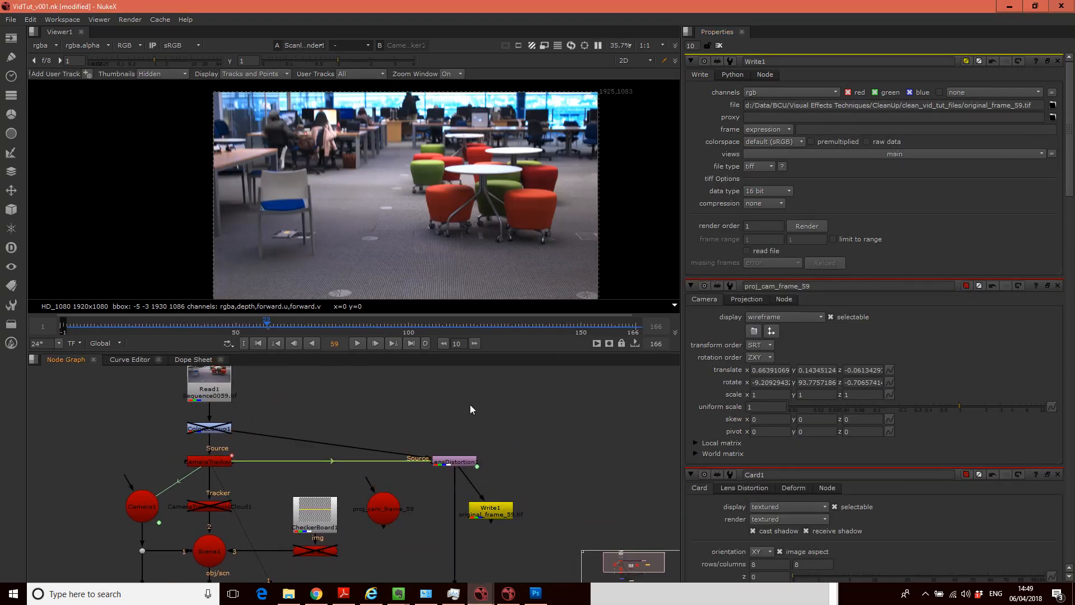
{"action": "key", "text": "r"}
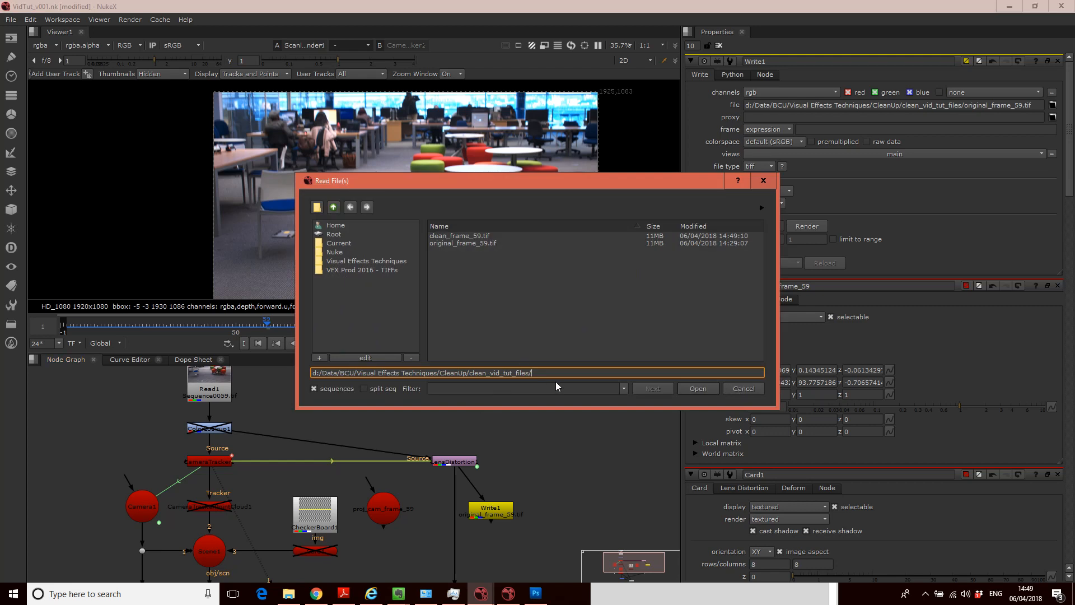
{"action": "type", "text": "r"}
{"action": "left_click", "coordinate": [453, 235]}
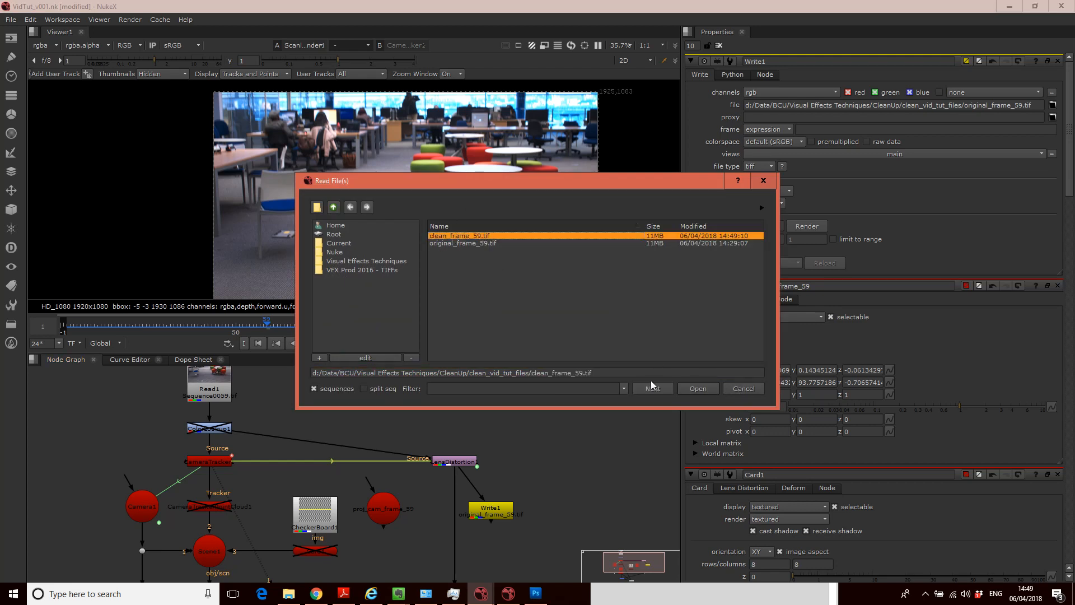
{"action": "left_click", "coordinate": [703, 388]}
{"action": "left_click_drag", "start_coordinate": [482, 427], "coordinate": [327, 427]}
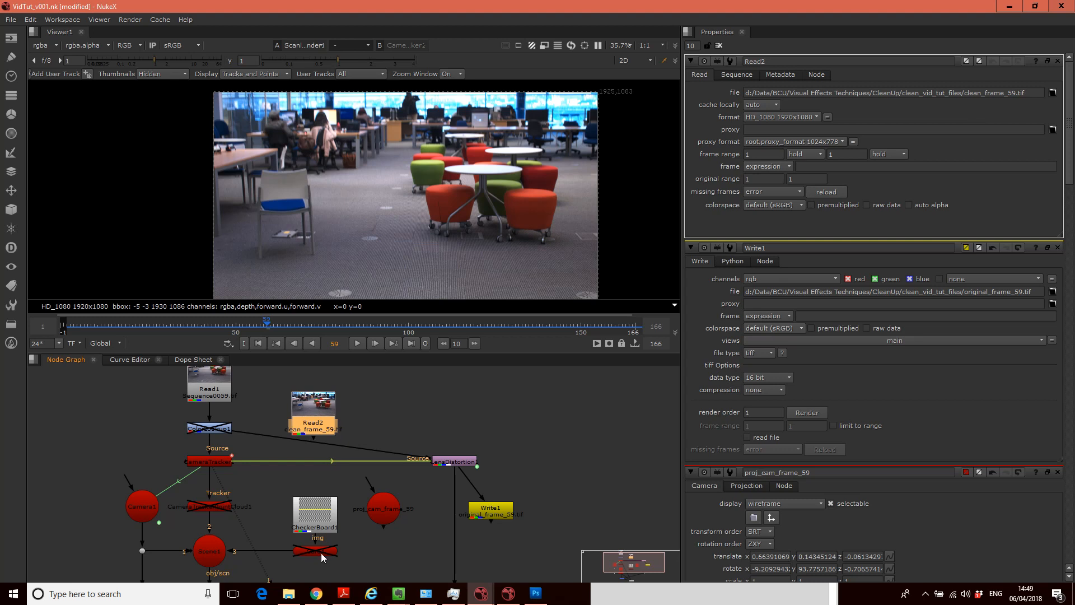
Add a Project3D node and place it beneath the proj_cam_frame_59 camera.
{"action": "middle_click_drag", "start_coordinate": [378, 552], "coordinate": [395, 503]}
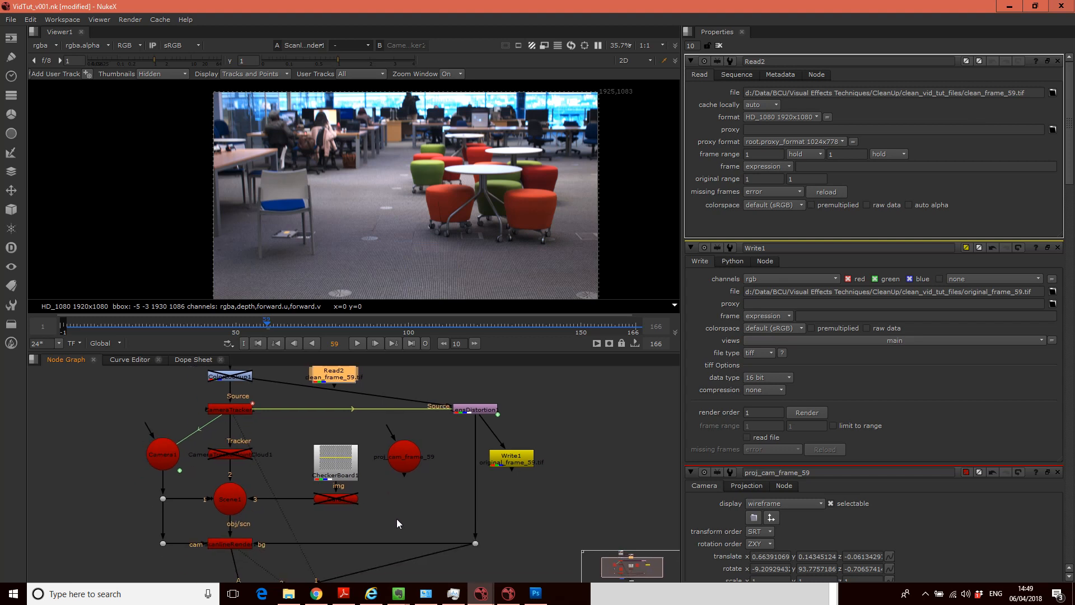
{"action": "scroll", "coordinate": [397, 535], "scroll_direction": "down", "scroll_amount": 3}
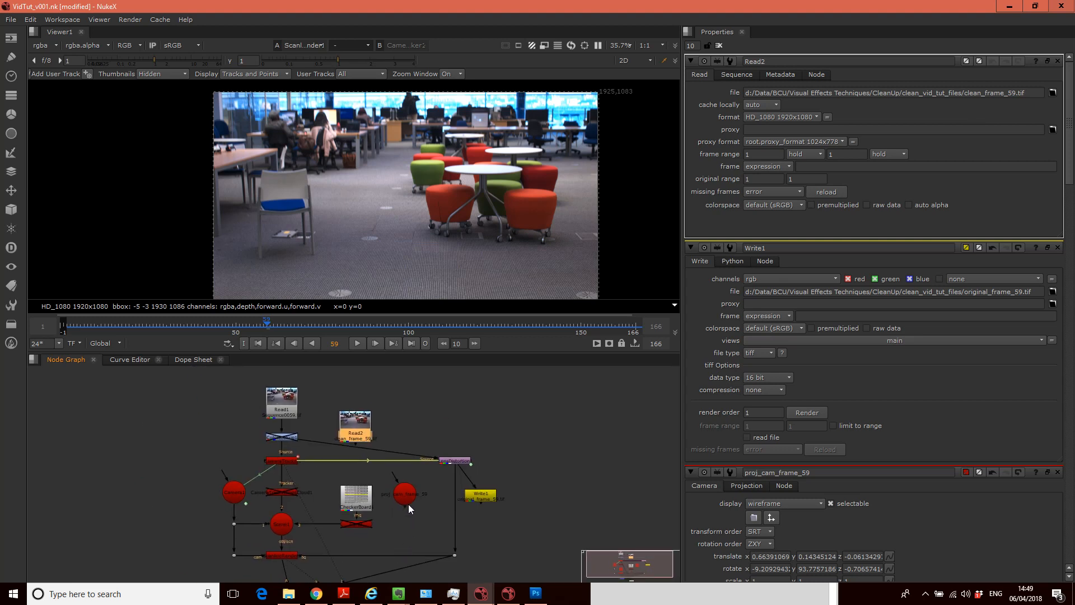
{"action": "left_click", "coordinate": [582, 546]}
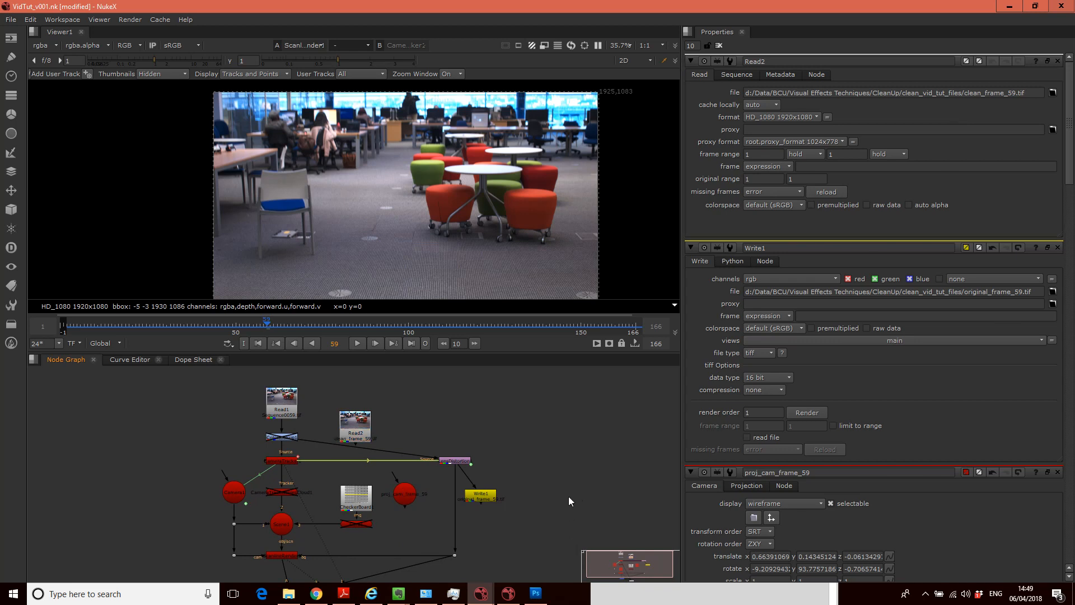
{"action": "key", "text": "Tab"}
{"action": "type", "text": "proj"}
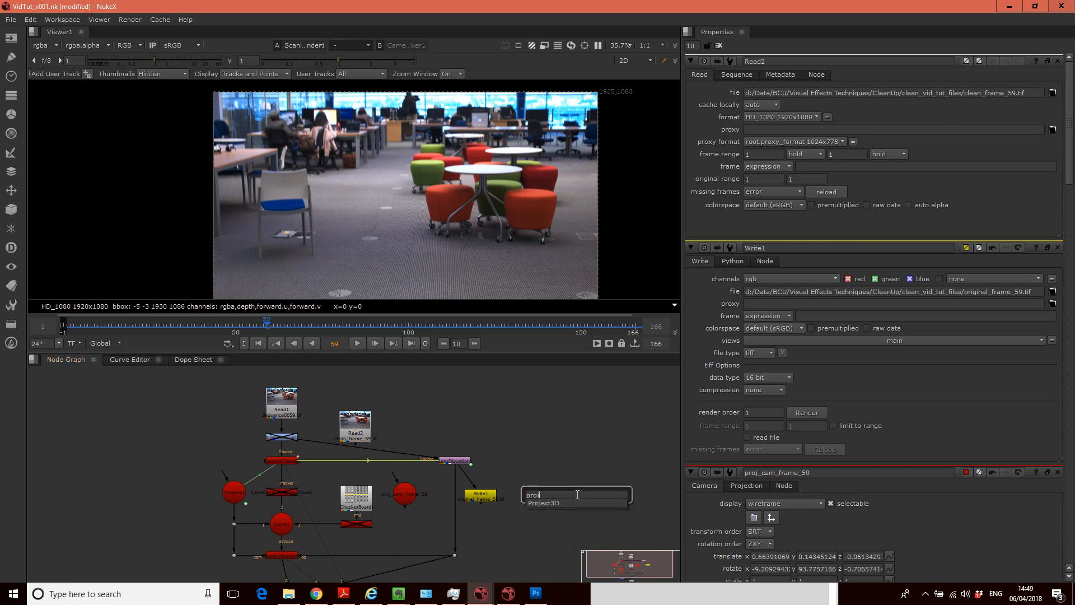
{"action": "key", "text": "Return"}
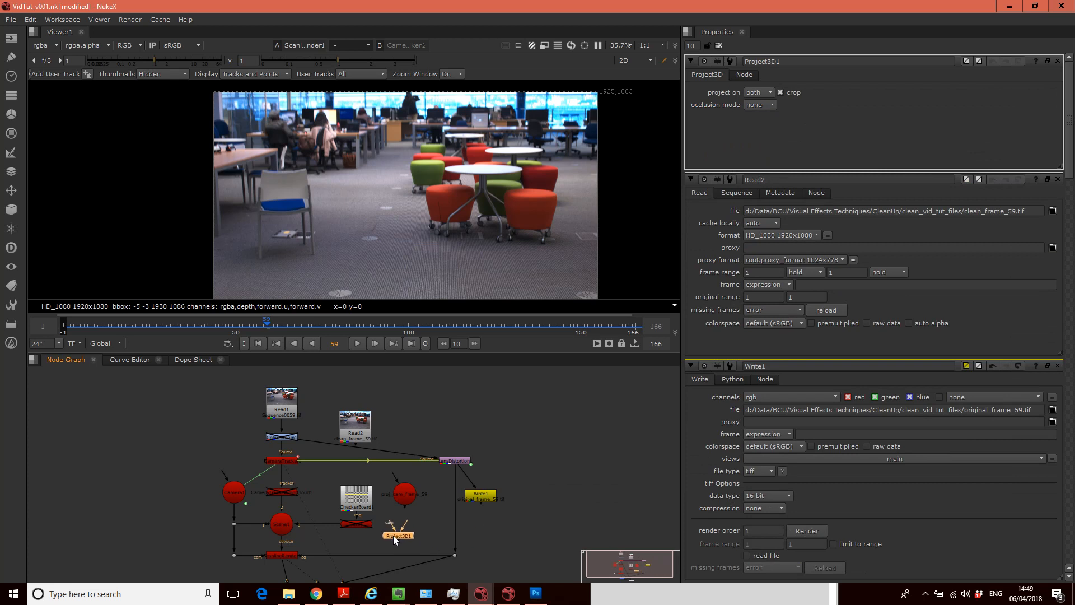
{"action": "scroll", "coordinate": [396, 535], "scroll_direction": "up", "scroll_amount": 3}
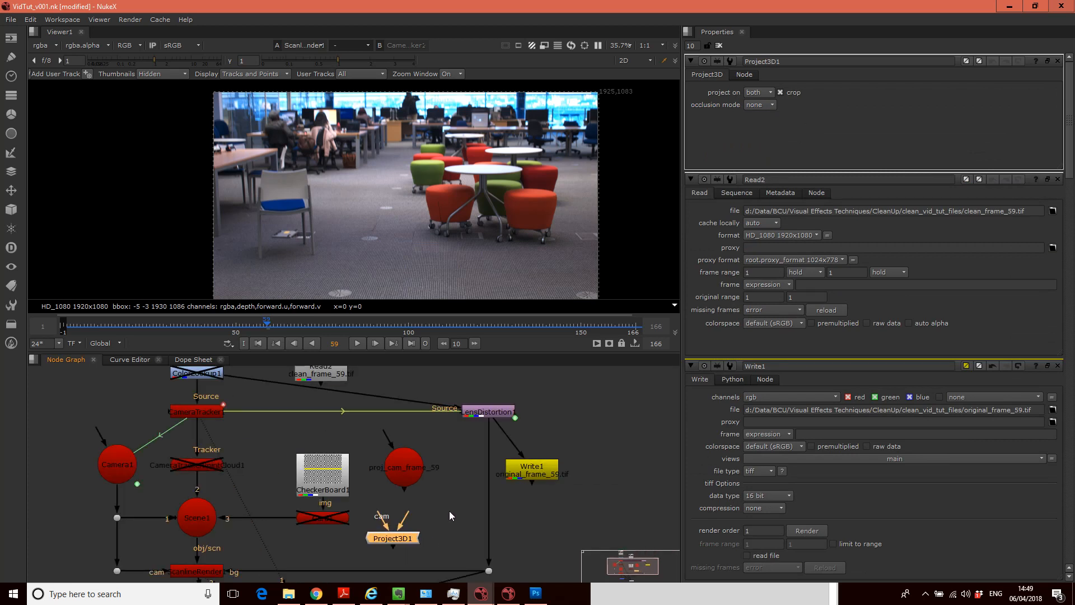
{"action": "scroll", "coordinate": [472, 516], "scroll_direction": "down", "scroll_amount": 3}
Move all the nodes below the CameraTracker down together to make room above the card.
{"action": "left_click_drag", "start_coordinate": [171, 425], "coordinate": [445, 542]}
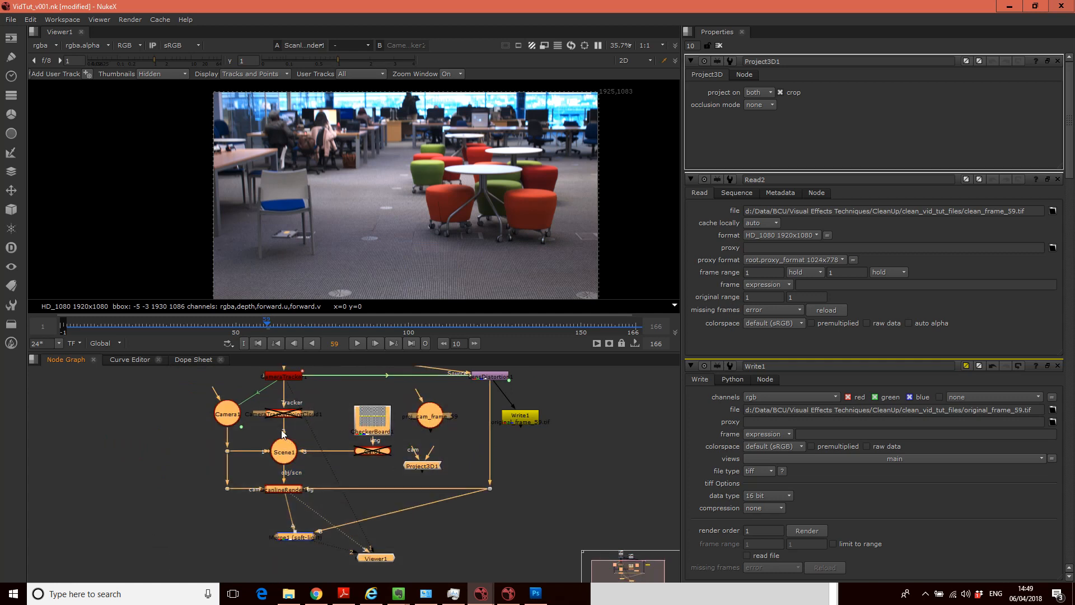
{"action": "left_click_drag", "start_coordinate": [280, 448], "coordinate": [283, 500]}
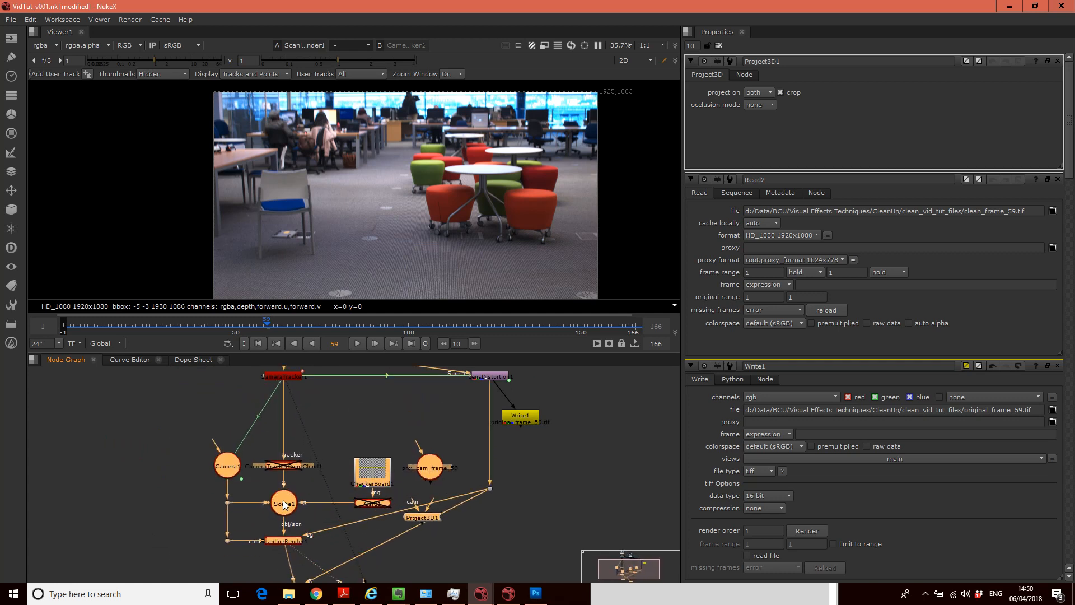
{"action": "middle_click_drag", "start_coordinate": [375, 407], "coordinate": [377, 429]}
{"action": "left_click", "coordinate": [377, 429]}
Replace the CheckerBoard with Project3D on the card's img input and set the CheckerBoard aside from the node tree.
{"action": "left_click_drag", "start_coordinate": [431, 540], "coordinate": [384, 453]}
{"action": "left_click", "coordinate": [379, 495]}
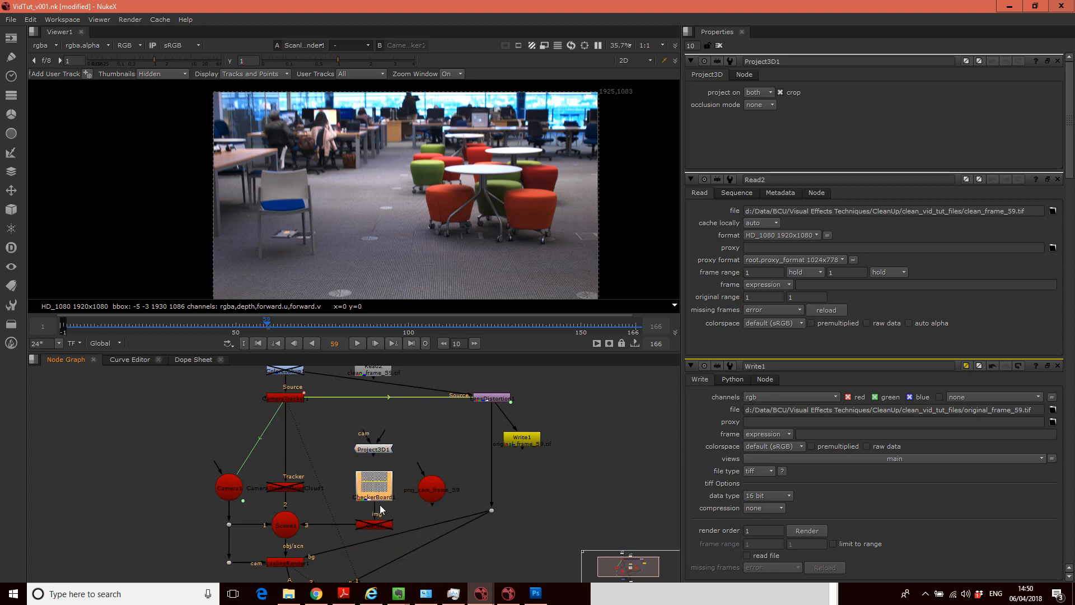
{"action": "left_click_drag", "start_coordinate": [381, 494], "coordinate": [446, 436]}
{"action": "left_click_drag", "start_coordinate": [378, 451], "coordinate": [376, 500]}
{"action": "left_click_drag", "start_coordinate": [431, 446], "coordinate": [153, 423]}
Arrange the clean frame Read node and proj_cam_frame_59 above Project3D and connect them to its image and cam inputs.
{"action": "middle_click_drag", "start_coordinate": [377, 448], "coordinate": [377, 478]}
{"action": "left_click_drag", "start_coordinate": [379, 382], "coordinate": [380, 486]}
{"action": "left_click_drag", "start_coordinate": [434, 519], "coordinate": [443, 477]}
{"action": "left_click_drag", "start_coordinate": [327, 486], "coordinate": [370, 523]}
{"action": "left_click_drag", "start_coordinate": [353, 477], "coordinate": [406, 482]}
{"action": "middle_click_drag", "start_coordinate": [432, 510], "coordinate": [428, 476]}
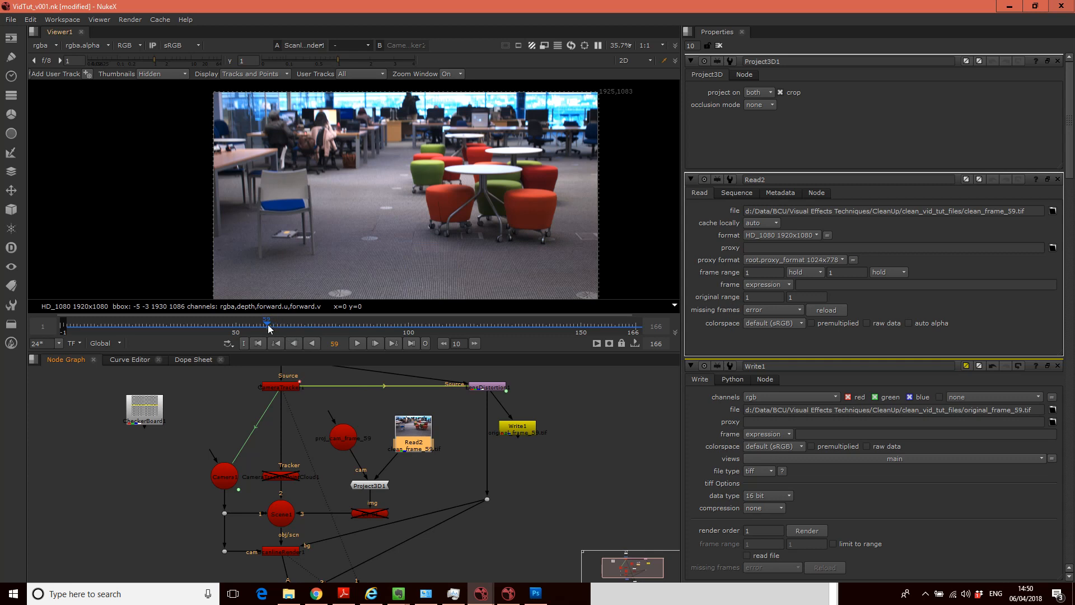
Show the Merge1 output in the viewer and scrub the timeline back to frame 13.
{"action": "middle_click_drag", "start_coordinate": [416, 567], "coordinate": [439, 515]}
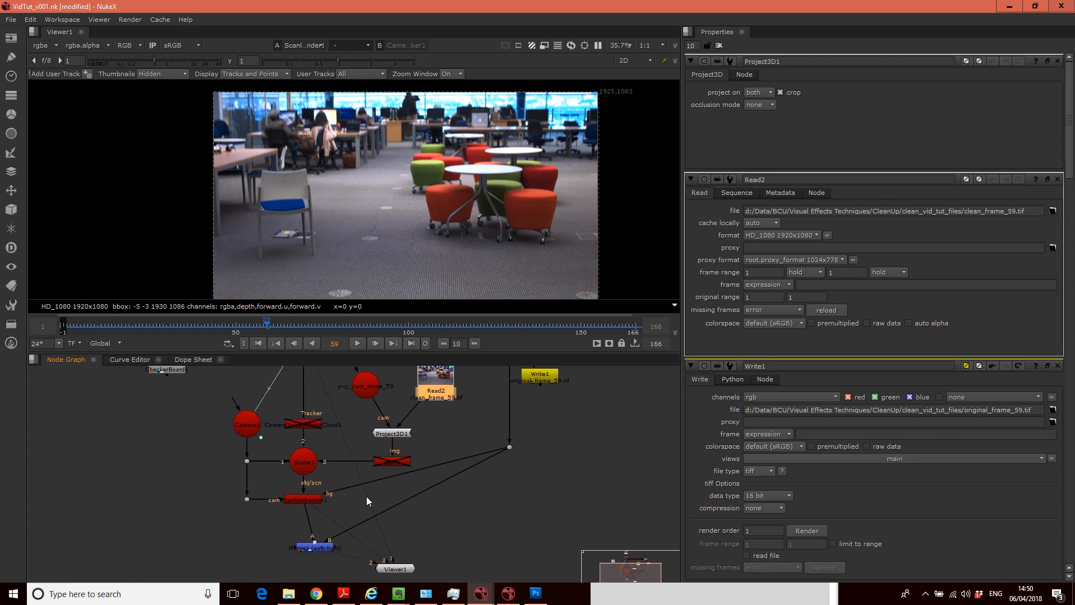
{"action": "left_click", "coordinate": [318, 548]}
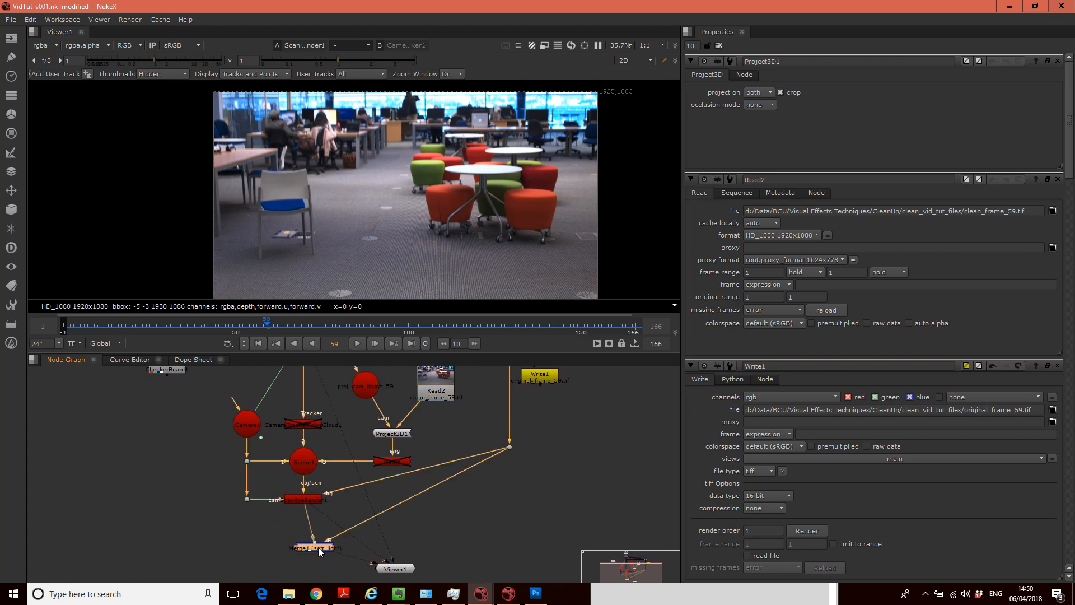
{"action": "key", "text": "1"}
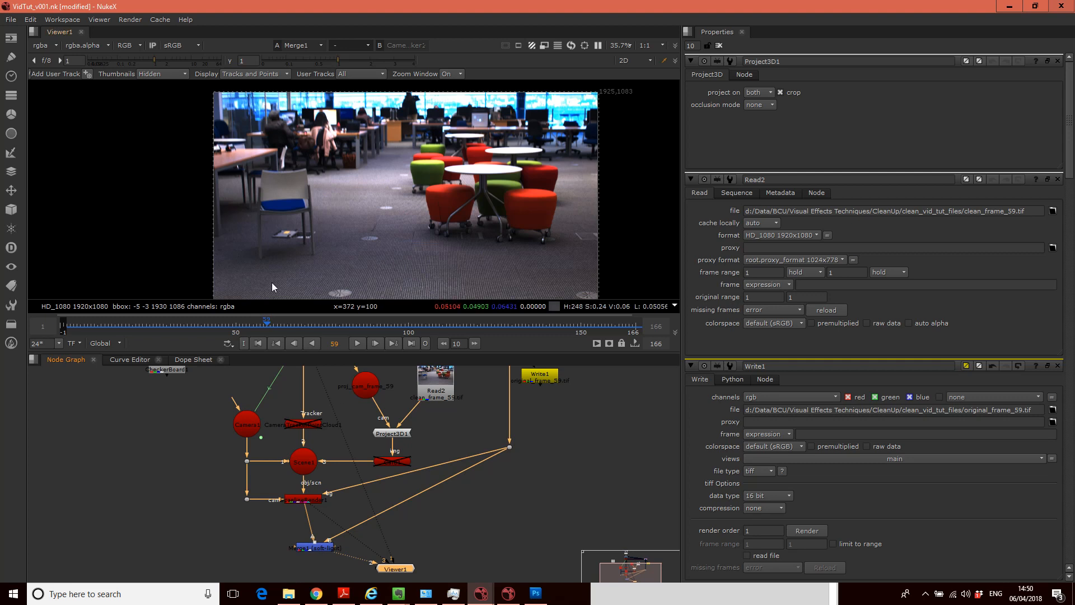
{"action": "left_click", "coordinate": [308, 327]}
{"action": "left_click_drag", "start_coordinate": [309, 329], "coordinate": [110, 330]}
Enable the card fed by Project3D and scrub the timeline to frame 29.
{"action": "middle_click_drag", "start_coordinate": [518, 477], "coordinate": [533, 498]}
{"action": "left_click", "coordinate": [417, 483]}
{"action": "key", "text": "d"}
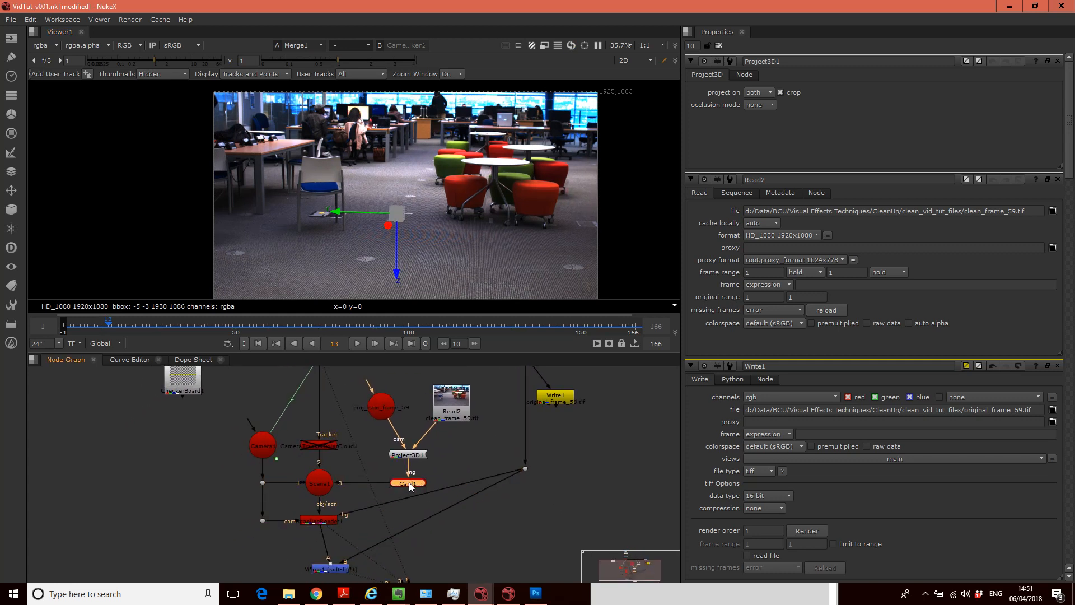
{"action": "left_click", "coordinate": [191, 331]}
{"action": "left_click_drag", "start_coordinate": [191, 333], "coordinate": [163, 344]}
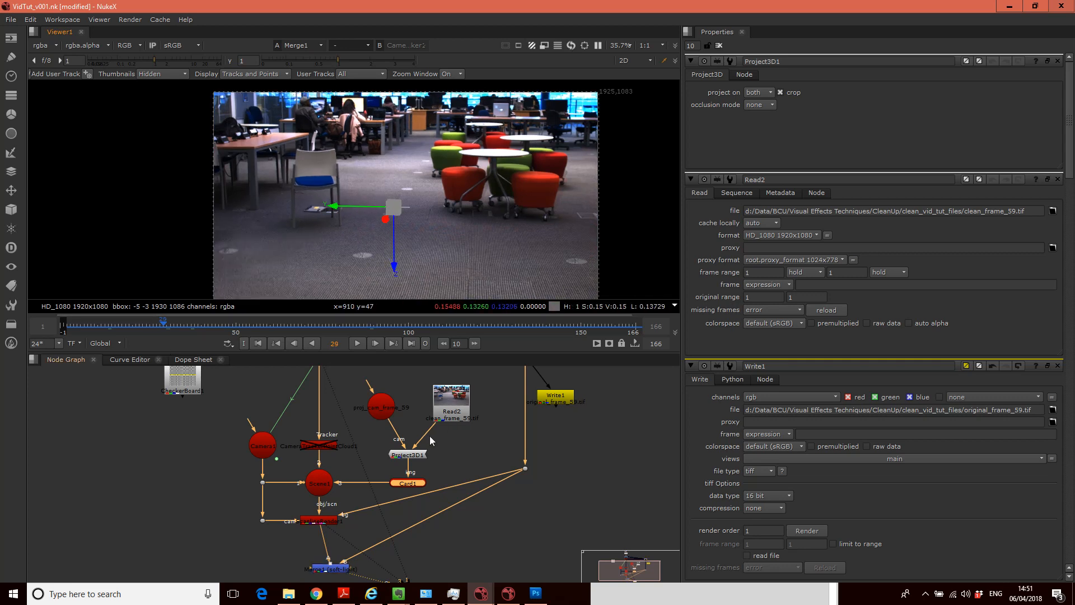
Change the Merge1 operation from soft-light to over.
{"action": "left_click", "coordinate": [332, 571]}
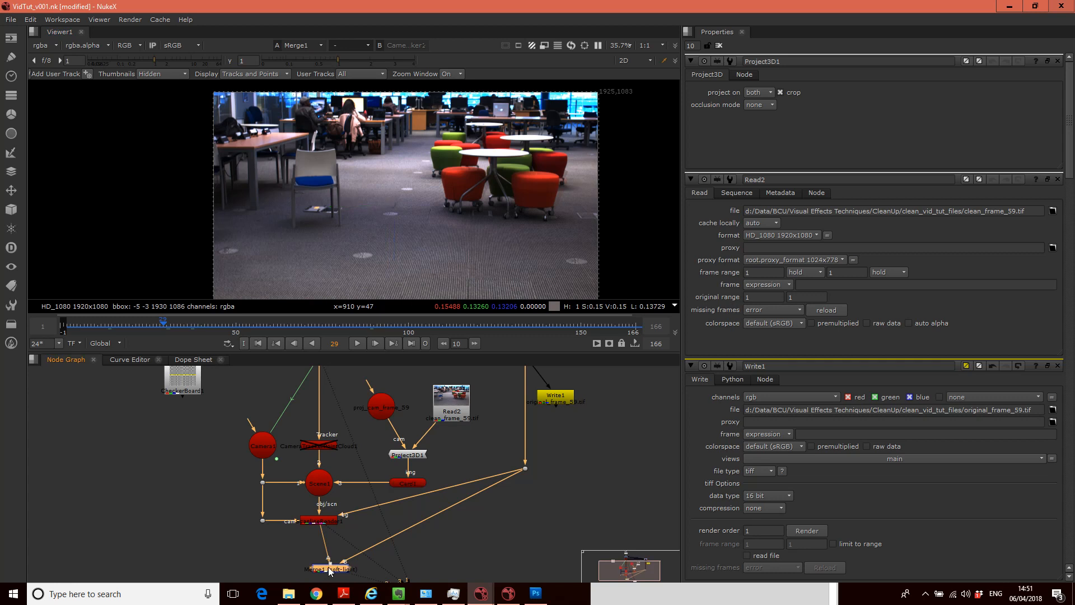
{"action": "double_click", "coordinate": [330, 571]}
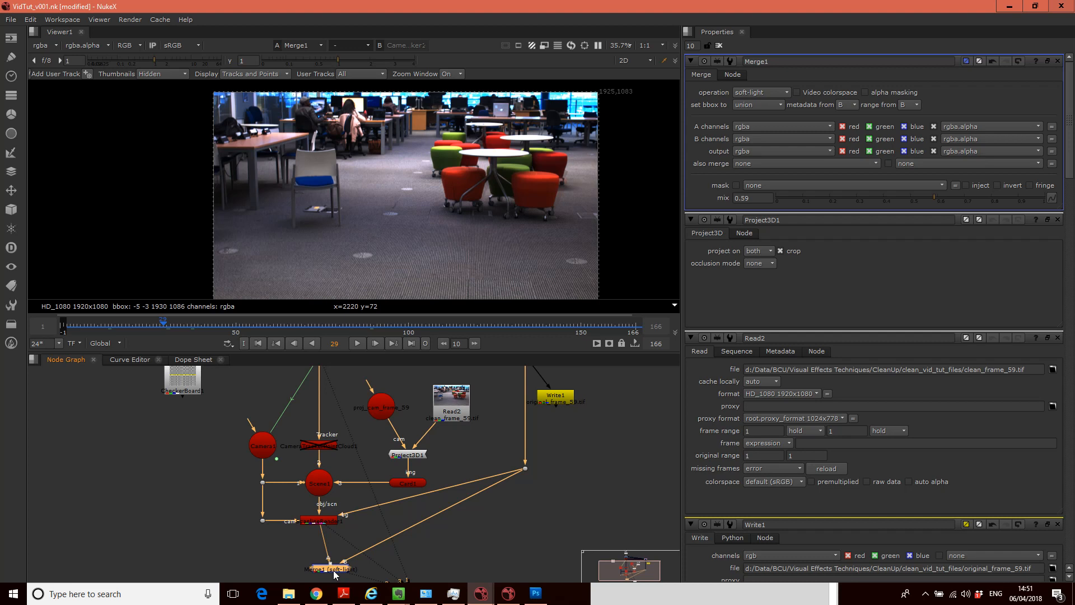
{"action": "left_click", "coordinate": [748, 95]}
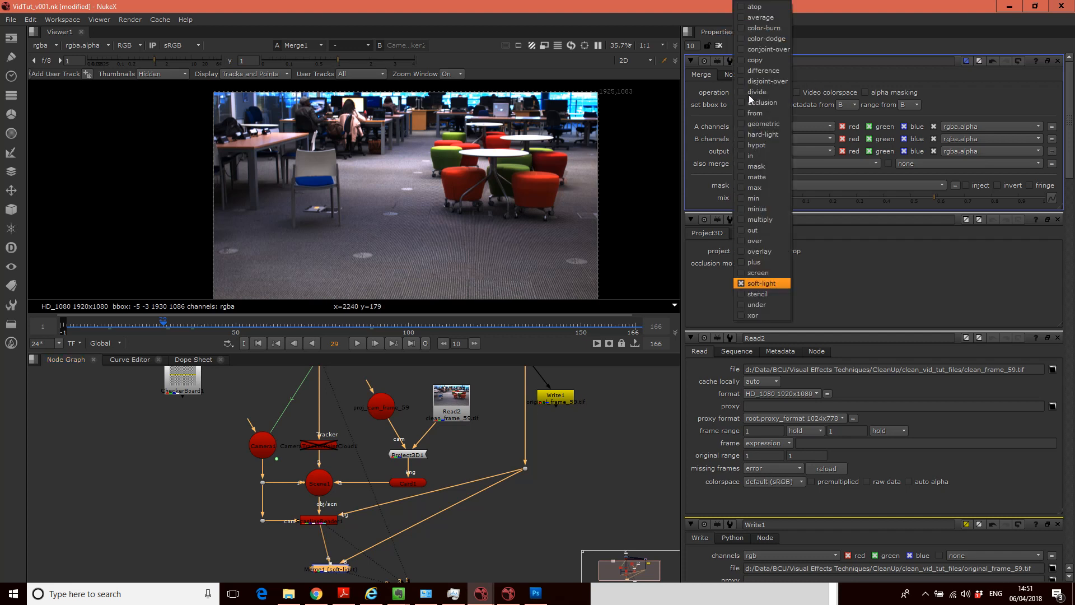
{"action": "left_click", "coordinate": [761, 242]}
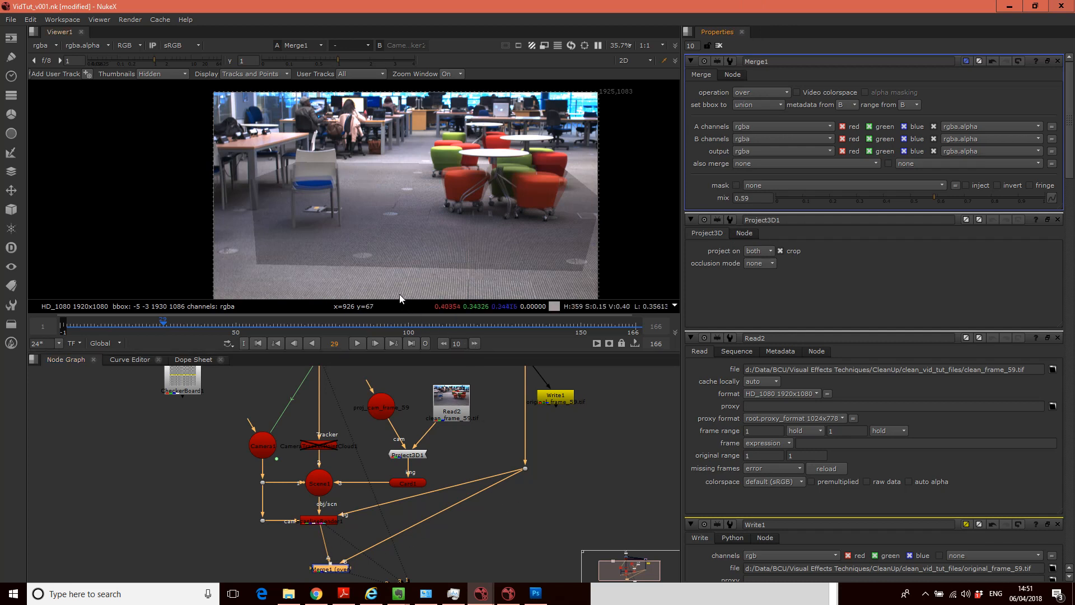
Set the Merge1 mix to 1 and scrub the timeline through the shot, ending on frame 59.
{"action": "left_click", "coordinate": [986, 197]}
{"action": "left_click_drag", "start_coordinate": [992, 199], "coordinate": [1041, 205]}
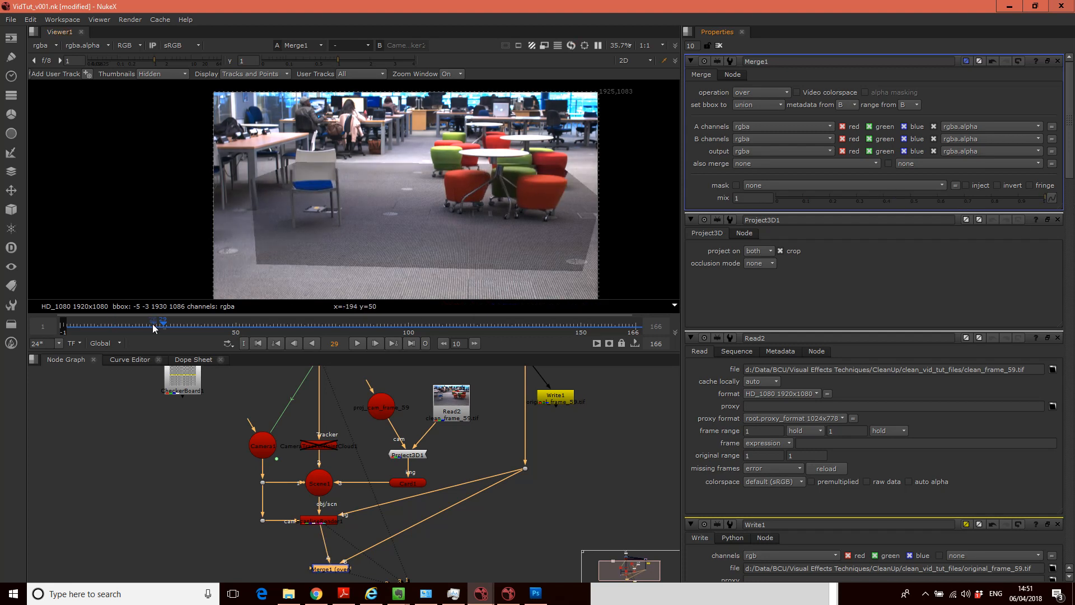
{"action": "left_click_drag", "start_coordinate": [163, 324], "coordinate": [120, 325]}
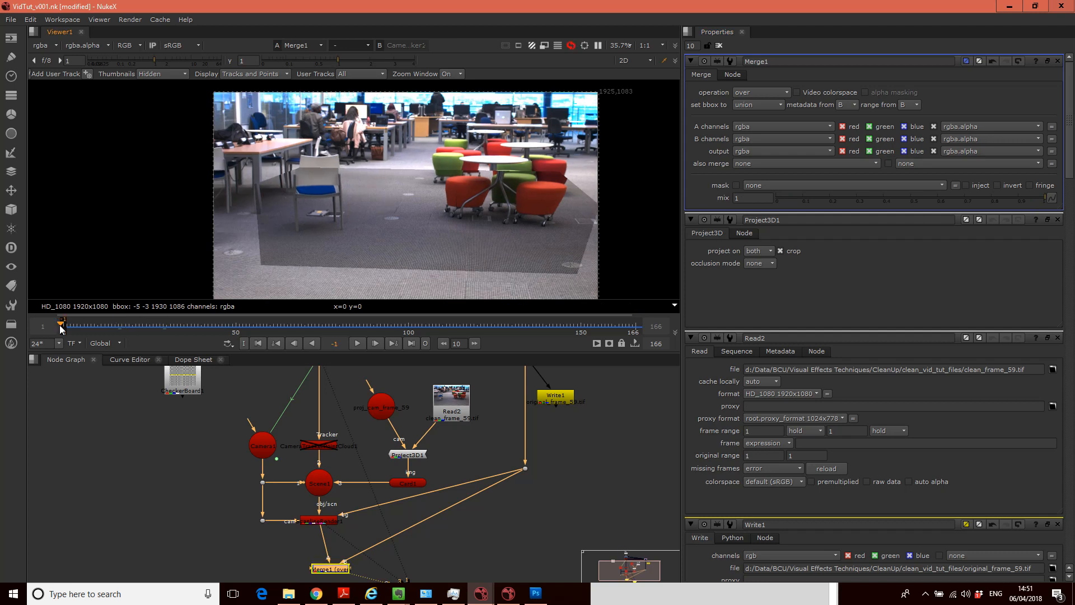
{"action": "left_click", "coordinate": [233, 325]}
{"action": "left_click_drag", "start_coordinate": [232, 335], "coordinate": [441, 348]}
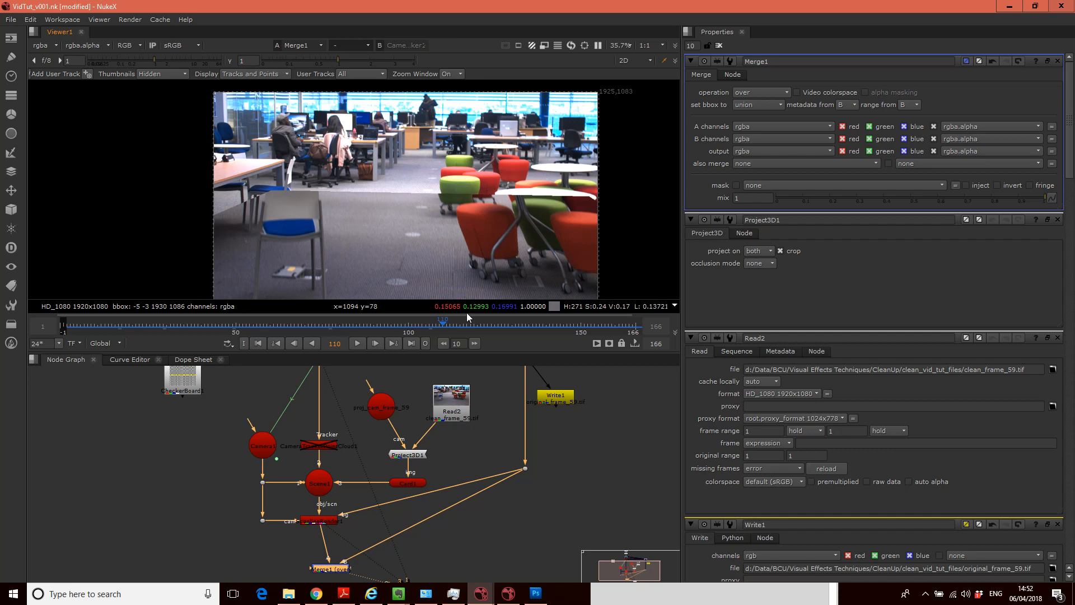
{"action": "left_click_drag", "start_coordinate": [441, 323], "coordinate": [266, 345]}
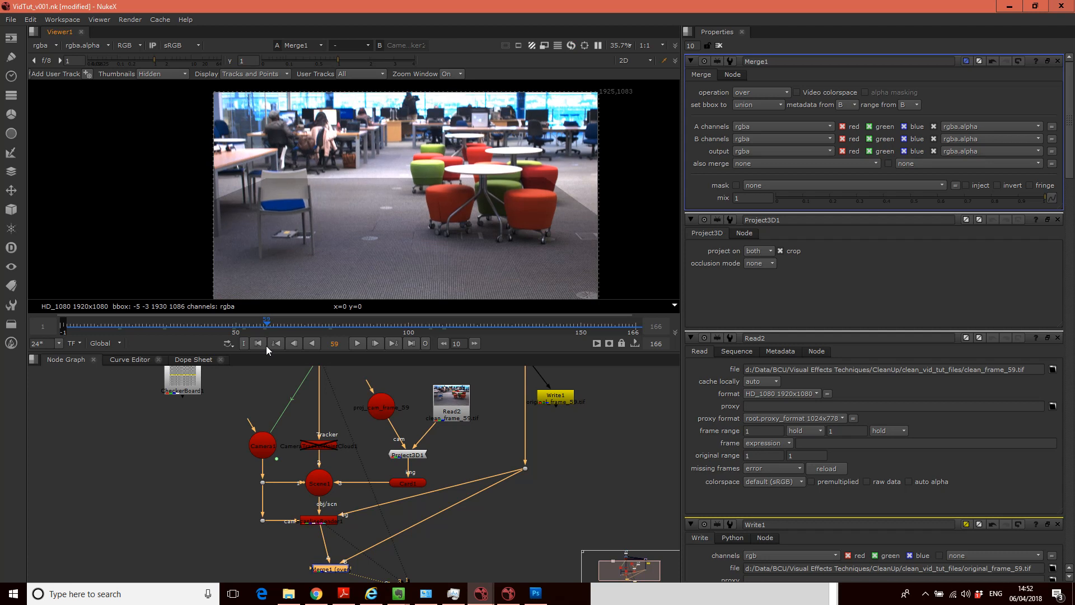
{"action": "scroll", "coordinate": [342, 222], "scroll_direction": "down", "scroll_amount": 4}
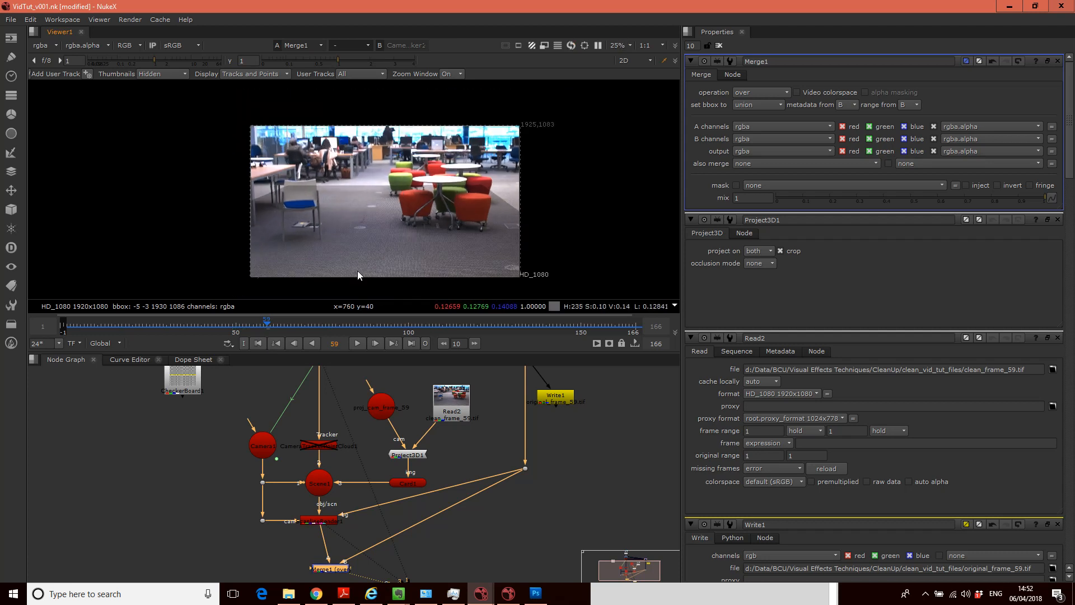
{"action": "scroll", "coordinate": [358, 272], "scroll_direction": "up", "scroll_amount": 5}
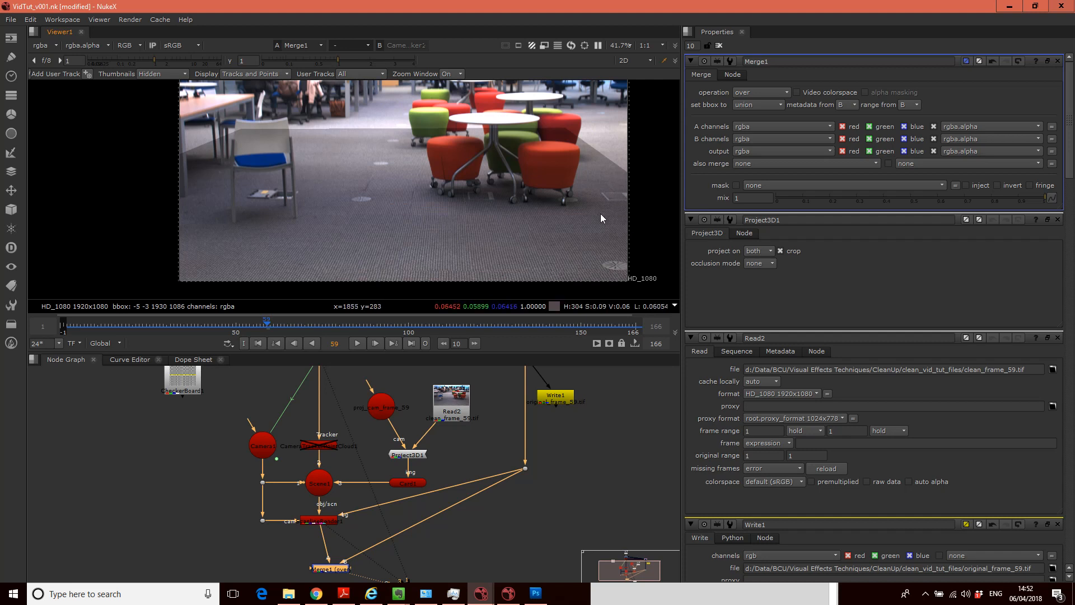
Toggle the ColorLookup node below Read1 to compare the result, leaving it disabled.
{"action": "middle_click_drag", "start_coordinate": [584, 460], "coordinate": [540, 541]}
{"action": "left_click", "coordinate": [281, 409]}
{"action": "key", "text": "d"}
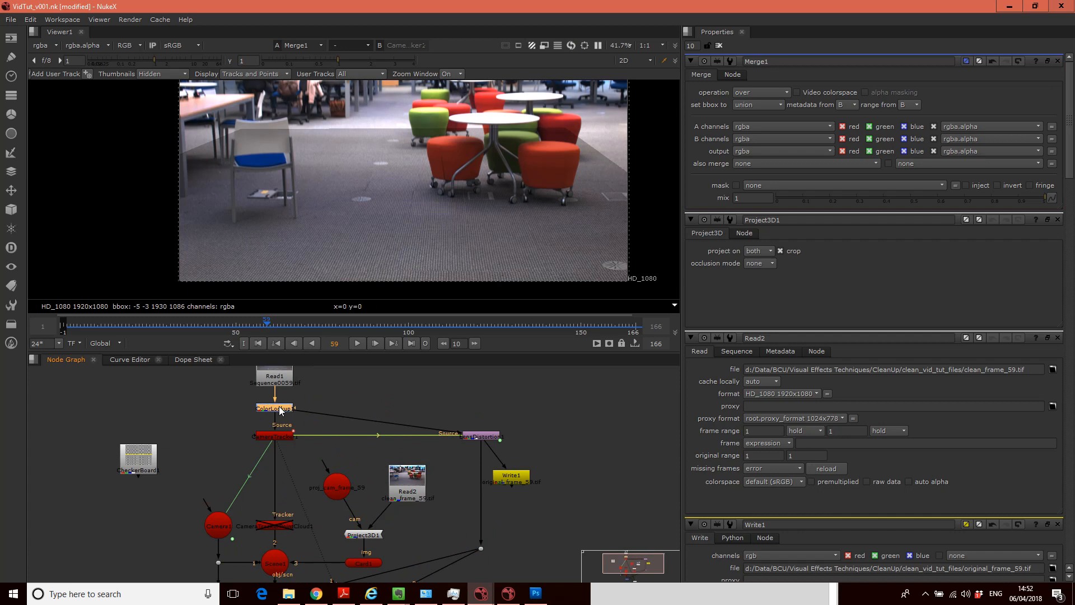
{"action": "key", "text": "d"}
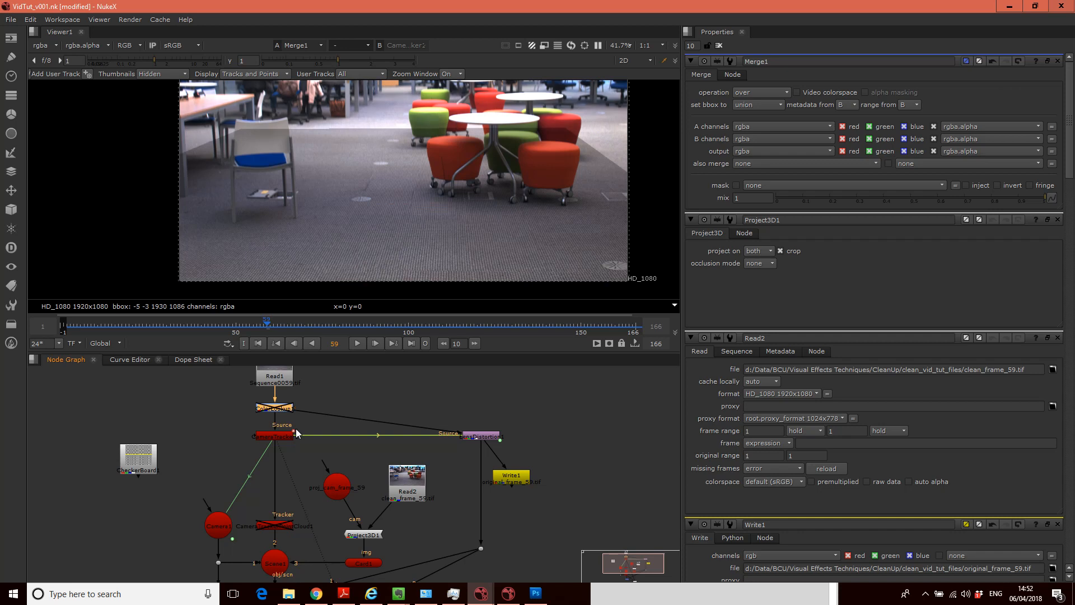
{"action": "key", "text": "d"}
{"action": "key", "text": "d"}
{"action": "key", "text": "f"}
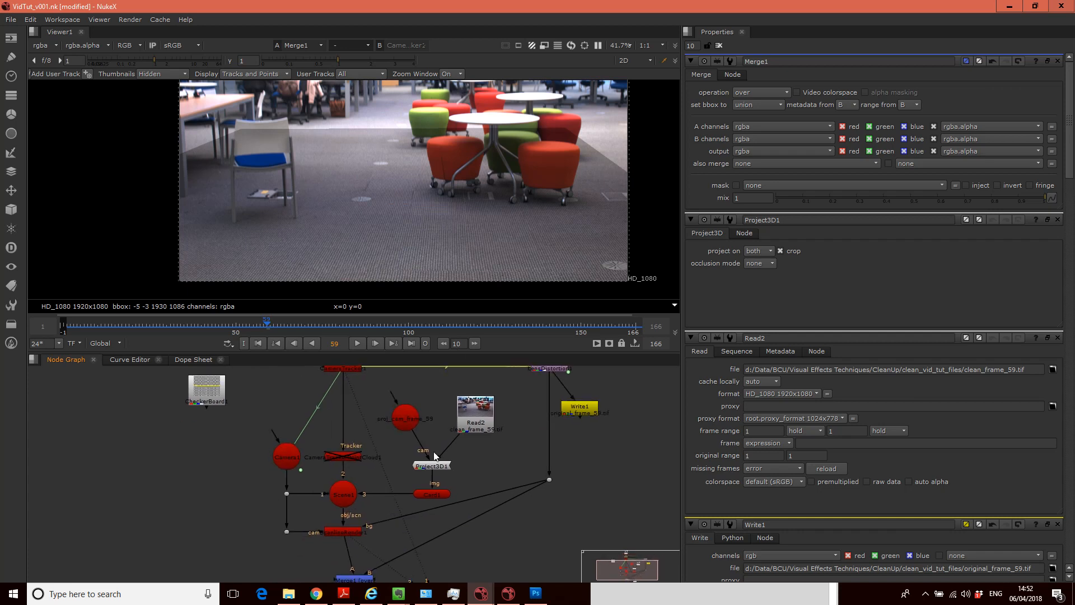
Insert a Roto node between the clean frame Read2 and Project3D1, spacing the nodes apart.
{"action": "middle_click_drag", "start_coordinate": [399, 468], "coordinate": [394, 504]}
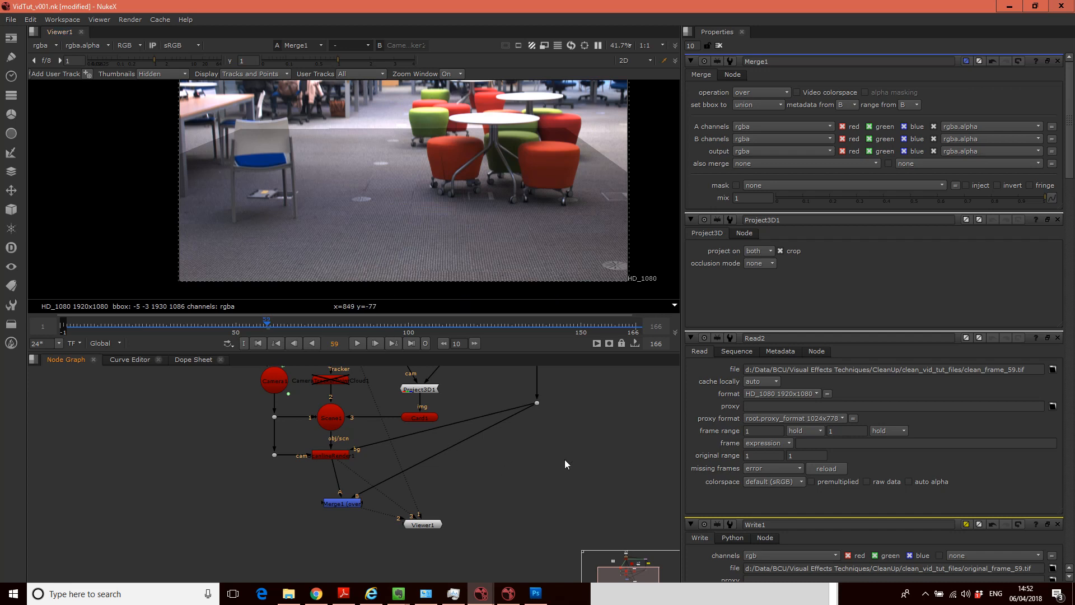
{"action": "middle_click_drag", "start_coordinate": [566, 392], "coordinate": [456, 504]}
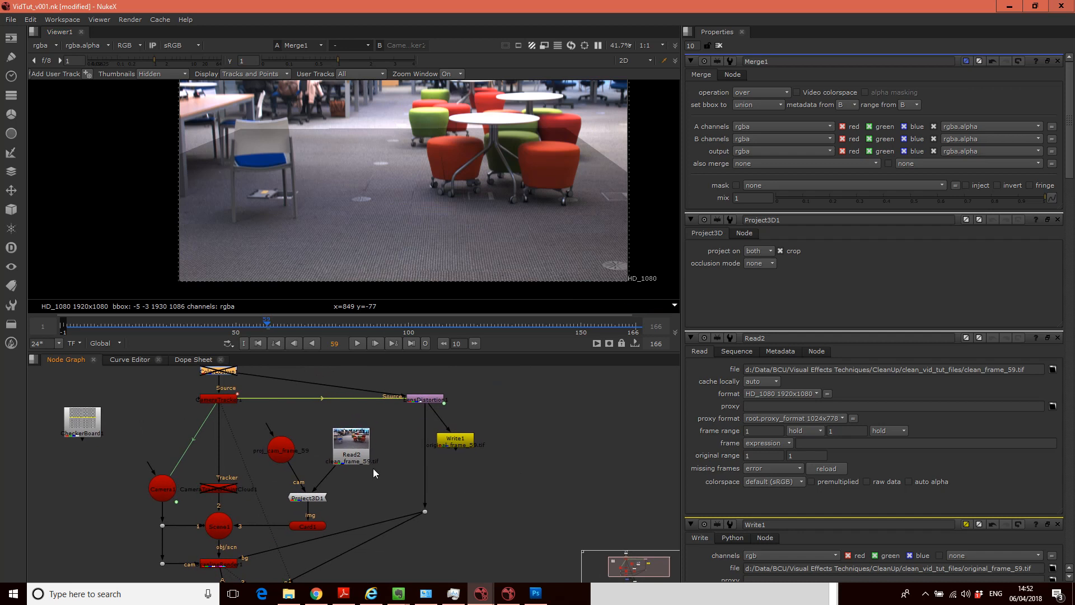
{"action": "left_click_drag", "start_coordinate": [347, 463], "coordinate": [355, 451]}
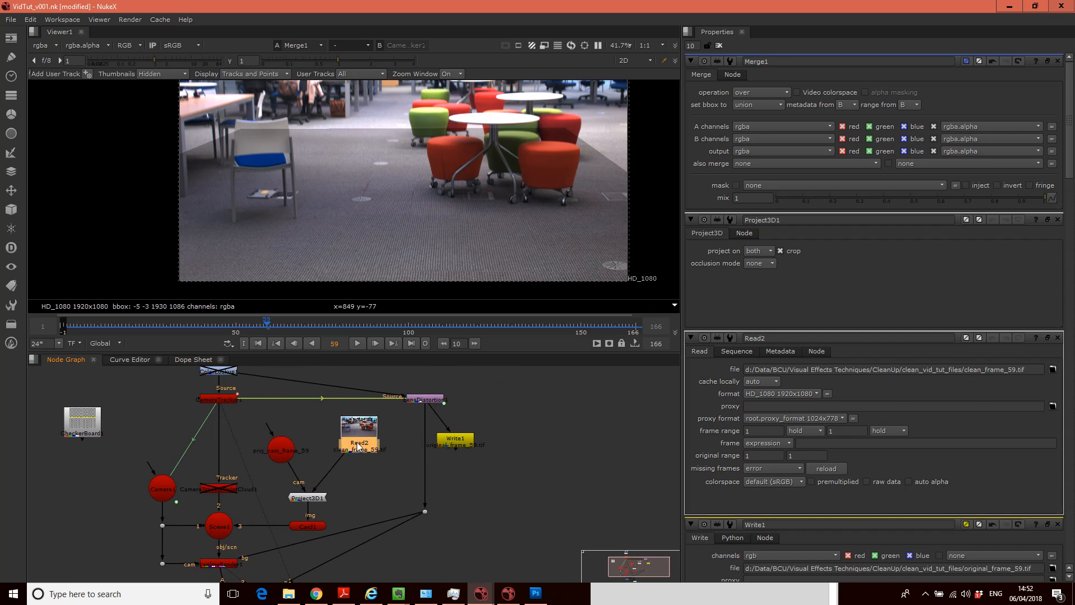
{"action": "key", "text": "Tab"}
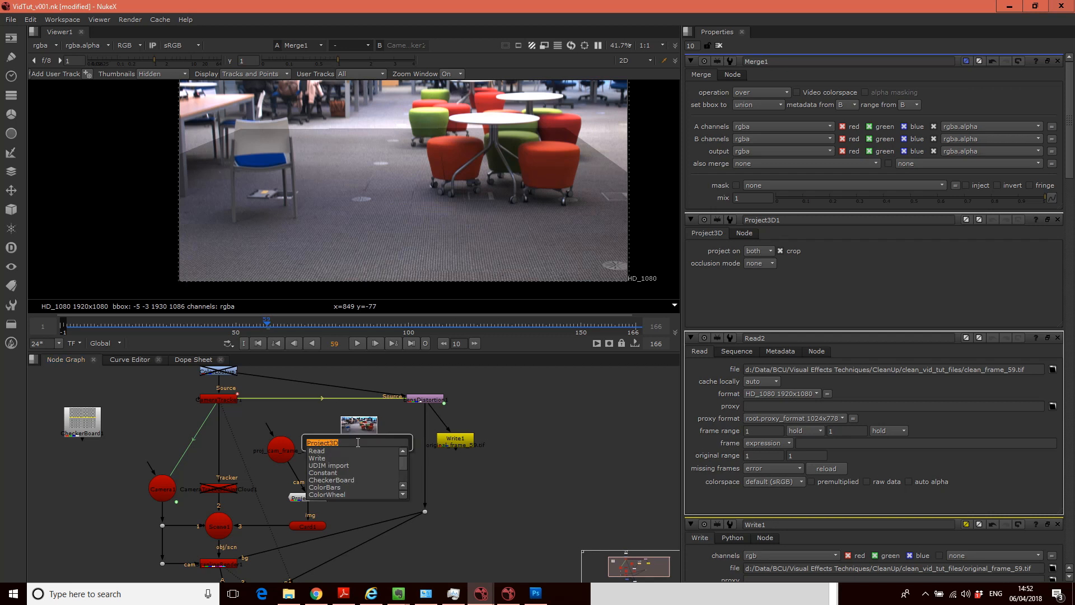
{"action": "type", "text": "roto"}
{"action": "key", "text": "Return"}
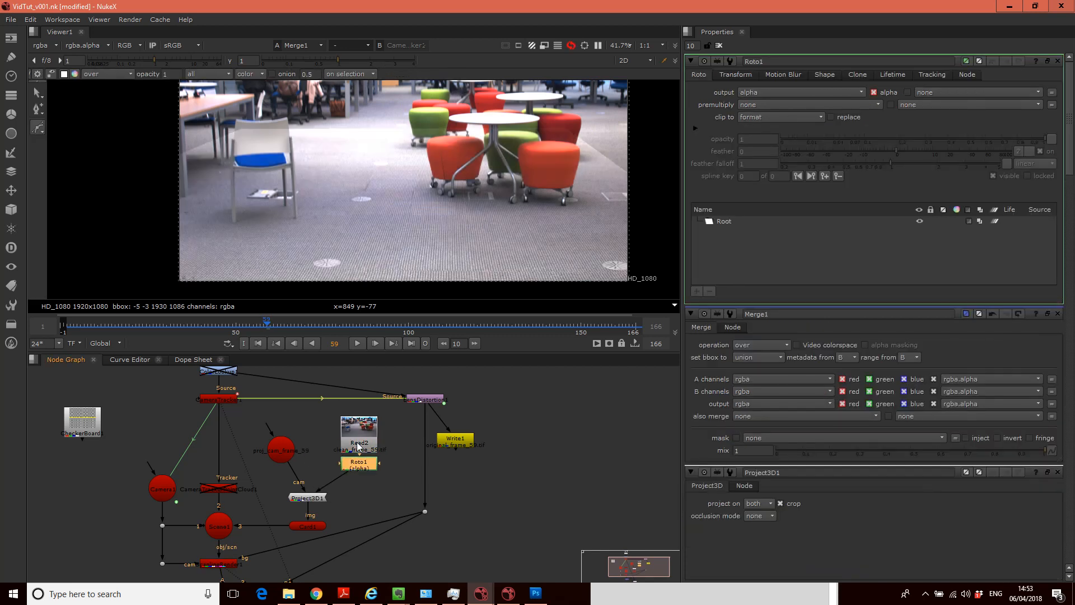
{"action": "left_click_drag", "start_coordinate": [363, 468], "coordinate": [363, 473]}
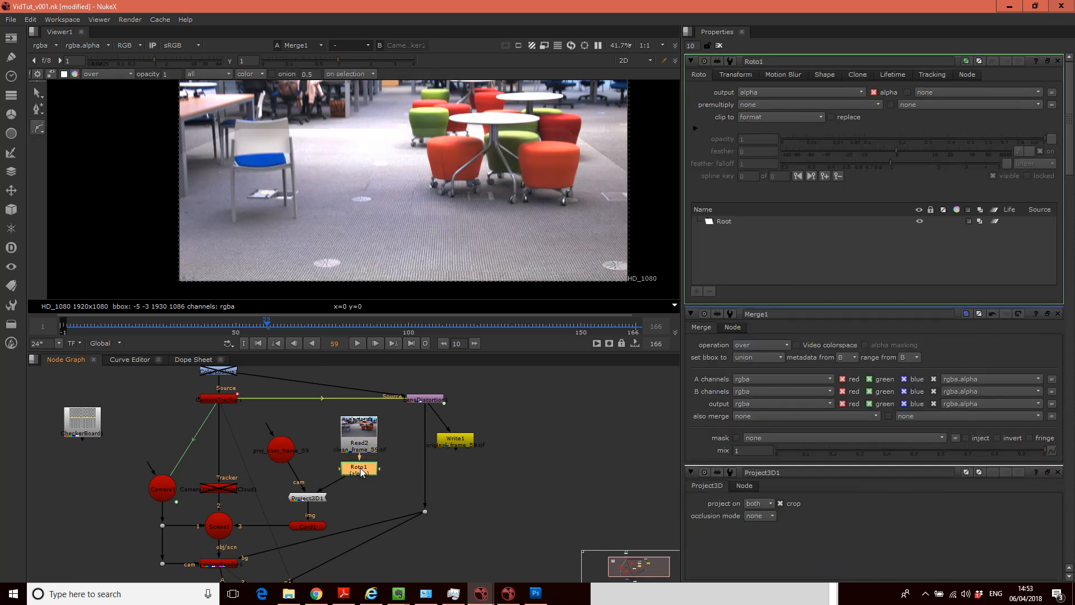
Show the Roto1 output in the viewer, close the Merge1, Card1 and CameraTracker1 properties, and open Roto1's properties.
{"action": "key", "text": "1"}
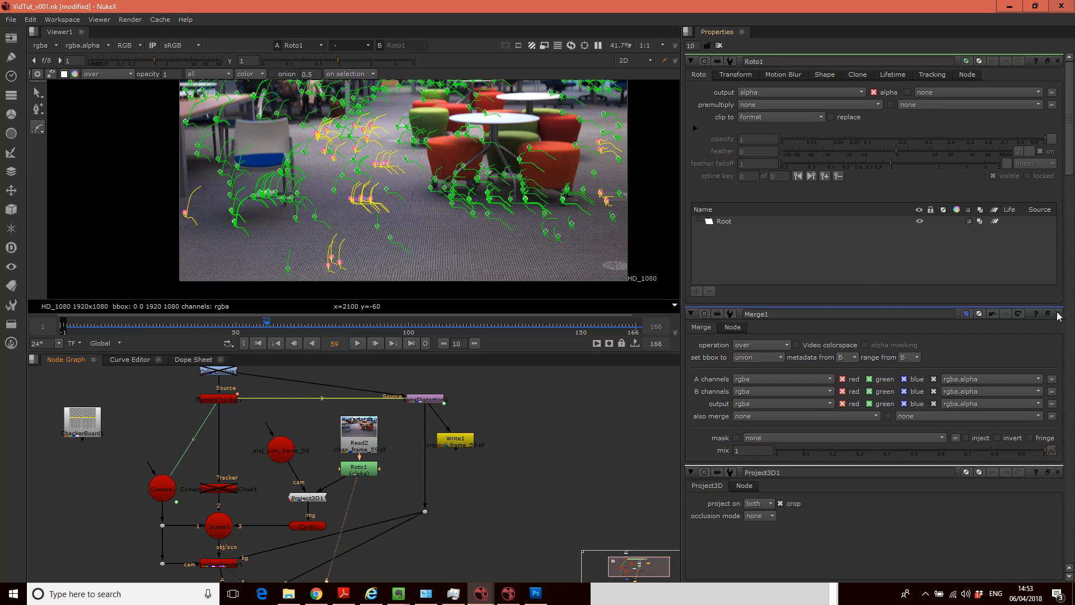
{"action": "scroll", "coordinate": [1060, 317], "scroll_direction": "down", "scroll_amount": 10}
{"action": "left_click", "coordinate": [1058, 217]}
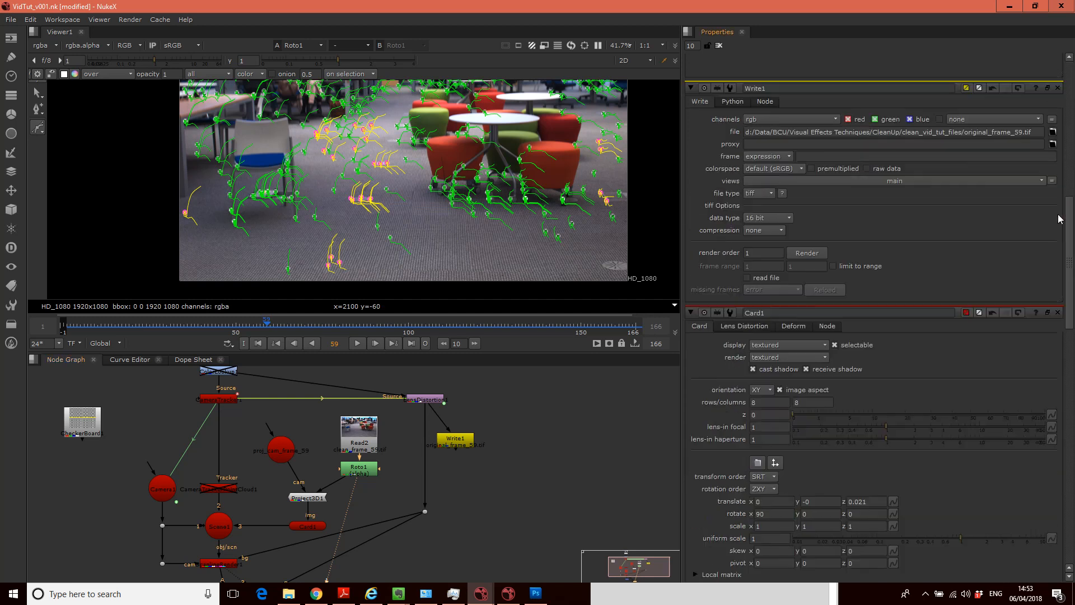
{"action": "left_click", "coordinate": [1058, 311]}
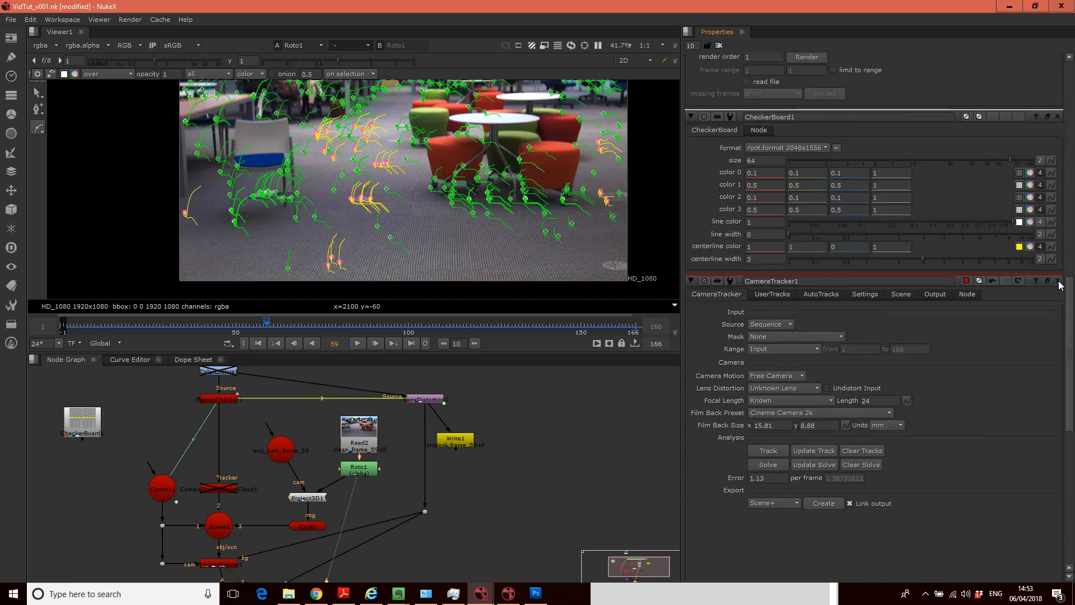
{"action": "left_click", "coordinate": [1058, 281]}
{"action": "scroll", "coordinate": [407, 245], "scroll_direction": "up", "scroll_amount": 4}
{"action": "scroll", "coordinate": [408, 234], "scroll_direction": "down", "scroll_amount": 4}
{"action": "left_click", "coordinate": [457, 424]}
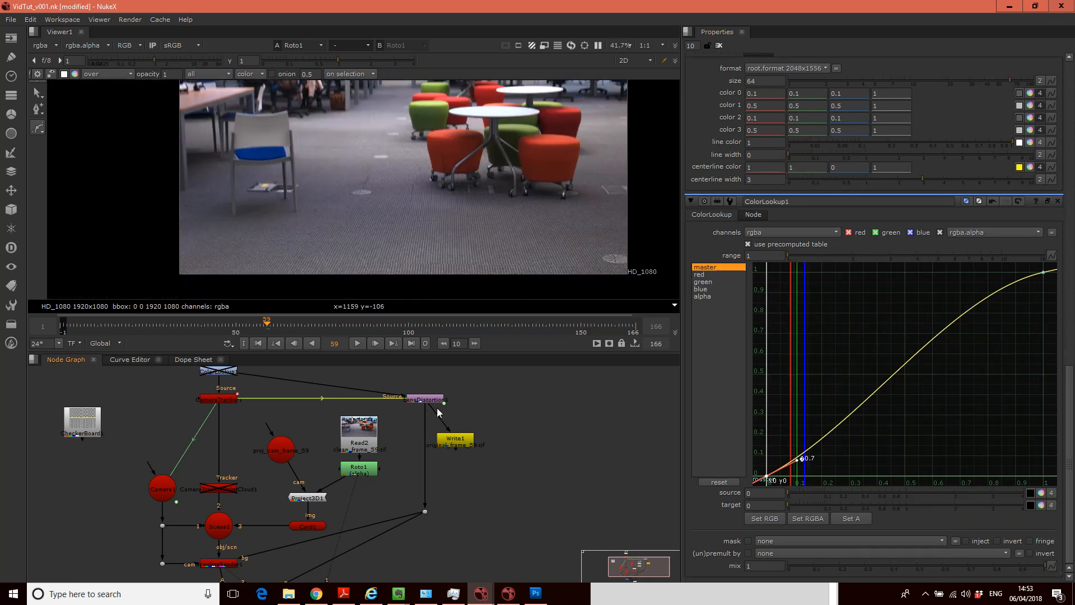
{"action": "double_click", "coordinate": [352, 462]}
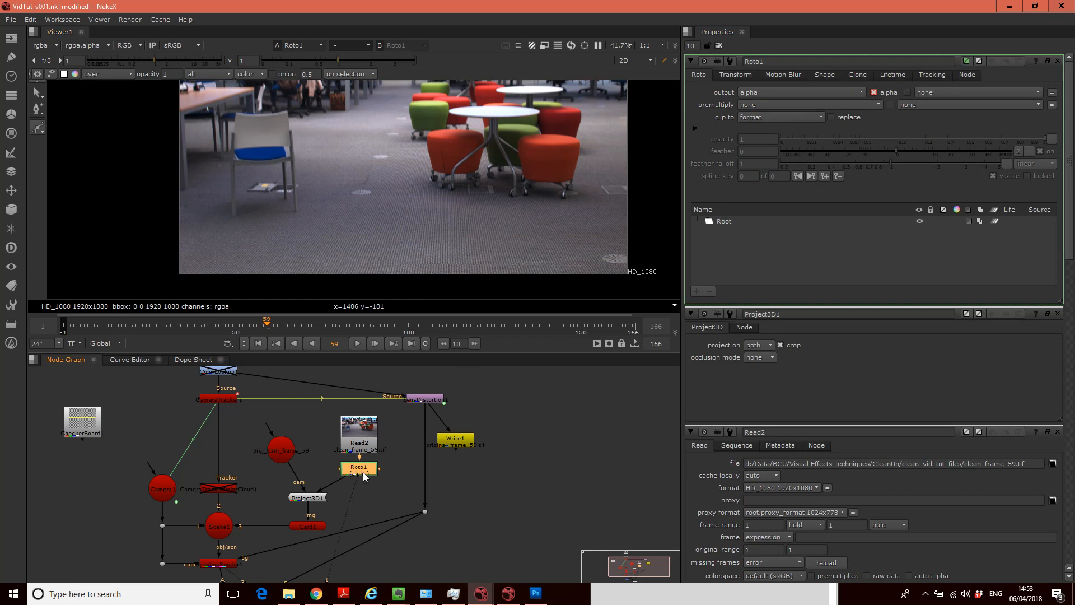
Toggle the clean frame Read2 node off and on to check it, and reselect Roto1.
{"action": "left_click", "coordinate": [353, 443]}
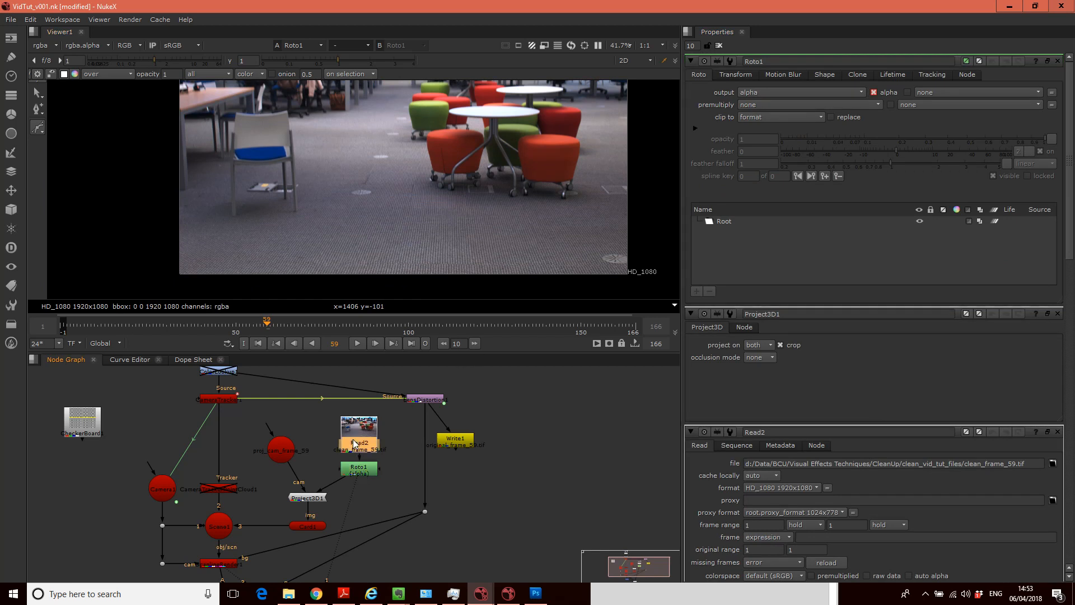
{"action": "key", "text": "d"}
{"action": "key", "text": "d"}
{"action": "left_click", "coordinate": [357, 476]}
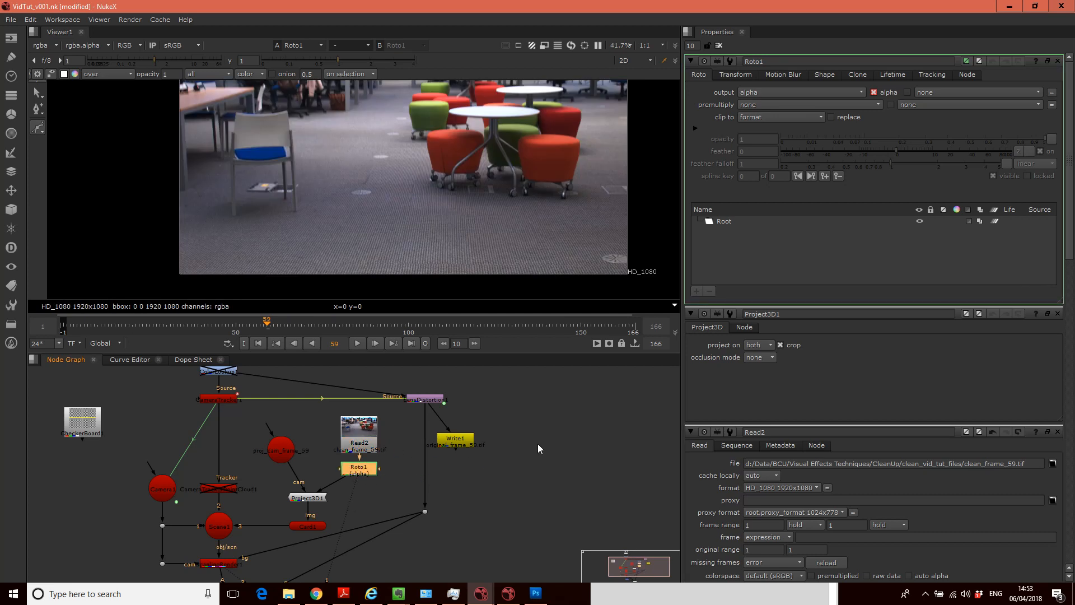
Show the LensDistortion output in the viewer, close up on the round floor marker near the frame's lower edge.
{"action": "middle_click_drag", "start_coordinate": [538, 438], "coordinate": [550, 520]}
{"action": "left_click", "coordinate": [232, 419]}
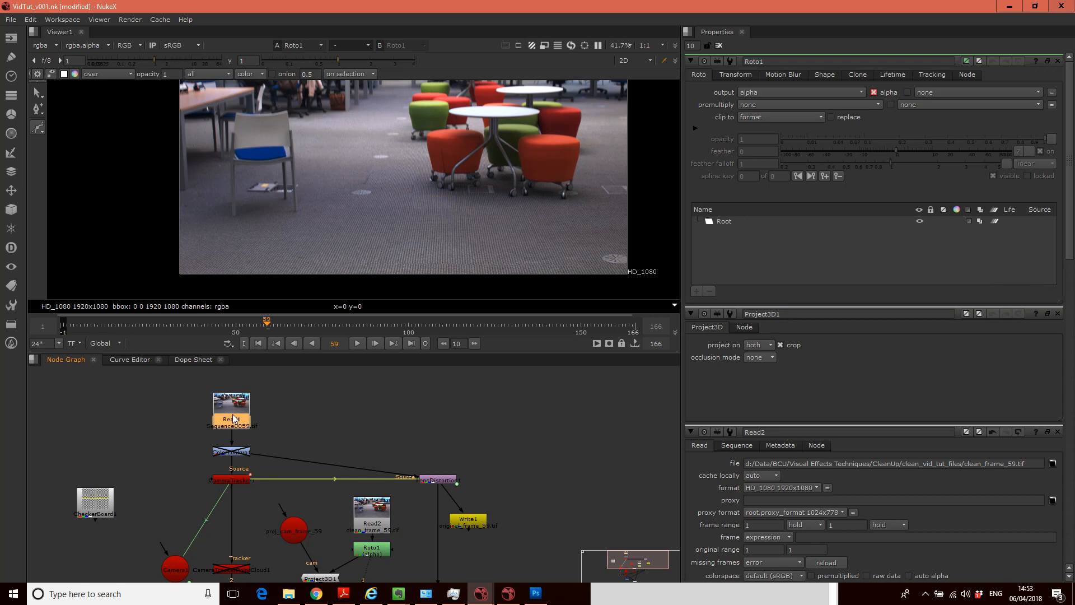
{"action": "left_click", "coordinate": [448, 479]}
{"action": "key", "text": "2"}
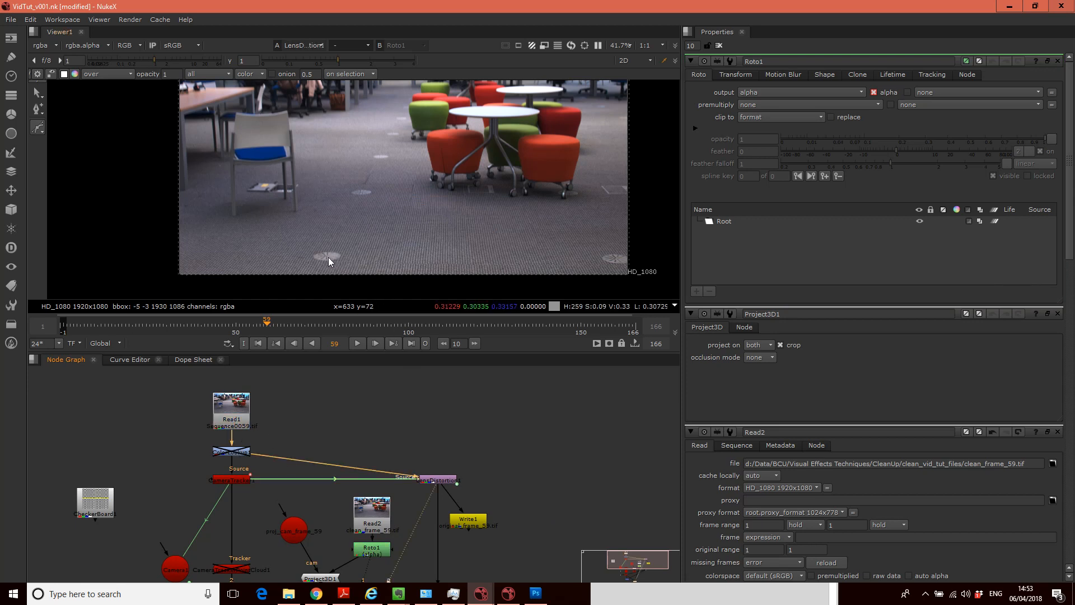
{"action": "scroll", "coordinate": [336, 264], "scroll_direction": "up", "scroll_amount": 5}
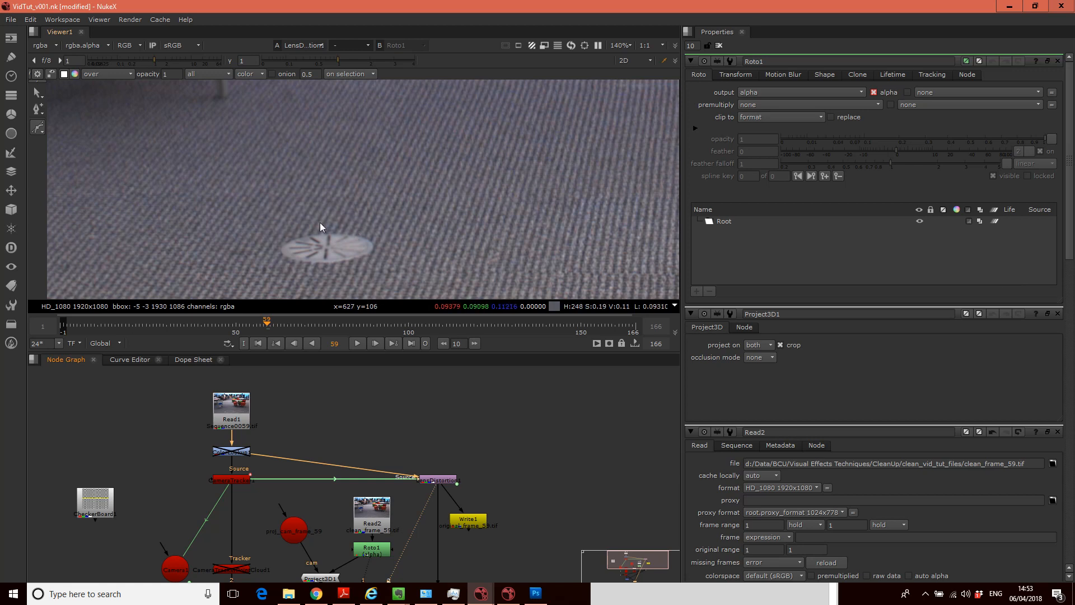
Draw a closed Bezier roto shape around the round floor marker with a small margin.
{"action": "left_click", "coordinate": [238, 240]}
{"action": "left_click", "coordinate": [278, 230]}
{"action": "left_click", "coordinate": [320, 219]}
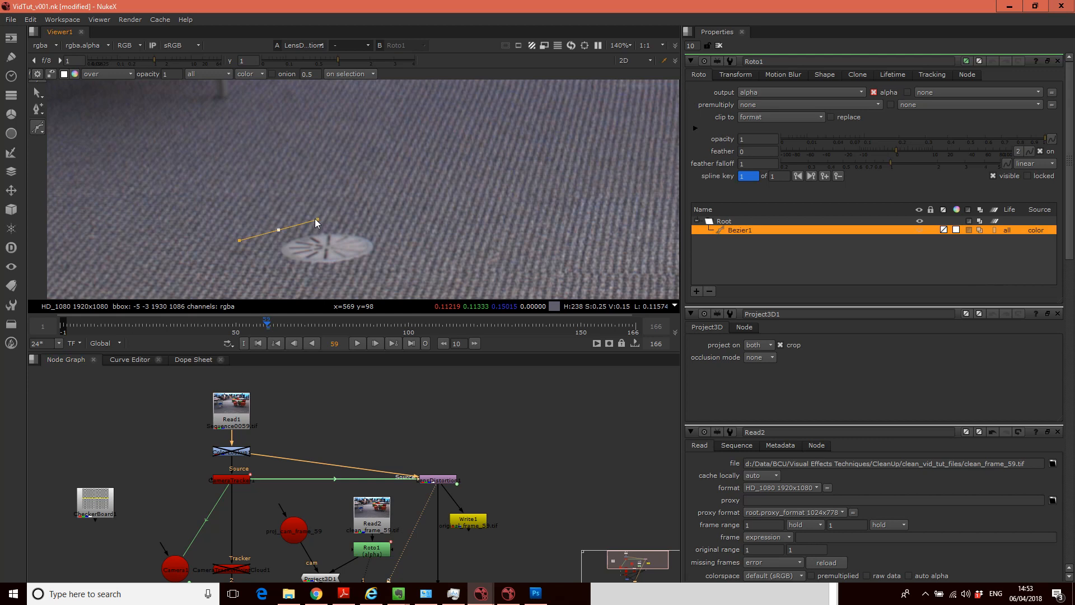
{"action": "left_click", "coordinate": [327, 223]}
{"action": "left_click_drag", "start_coordinate": [379, 232], "coordinate": [364, 271]}
{"action": "left_click", "coordinate": [329, 273]}
{"action": "left_click_drag", "start_coordinate": [271, 270], "coordinate": [268, 234]}
{"action": "left_click", "coordinate": [279, 231]}
Reposition and smooth the points of the Bezier shape into an even oval around the floor marker.
{"action": "left_click_drag", "start_coordinate": [286, 230], "coordinate": [289, 224]}
{"action": "left_click", "coordinate": [327, 222]}
{"action": "left_click", "coordinate": [329, 273]}
{"action": "left_click_drag", "start_coordinate": [328, 281], "coordinate": [328, 286]}
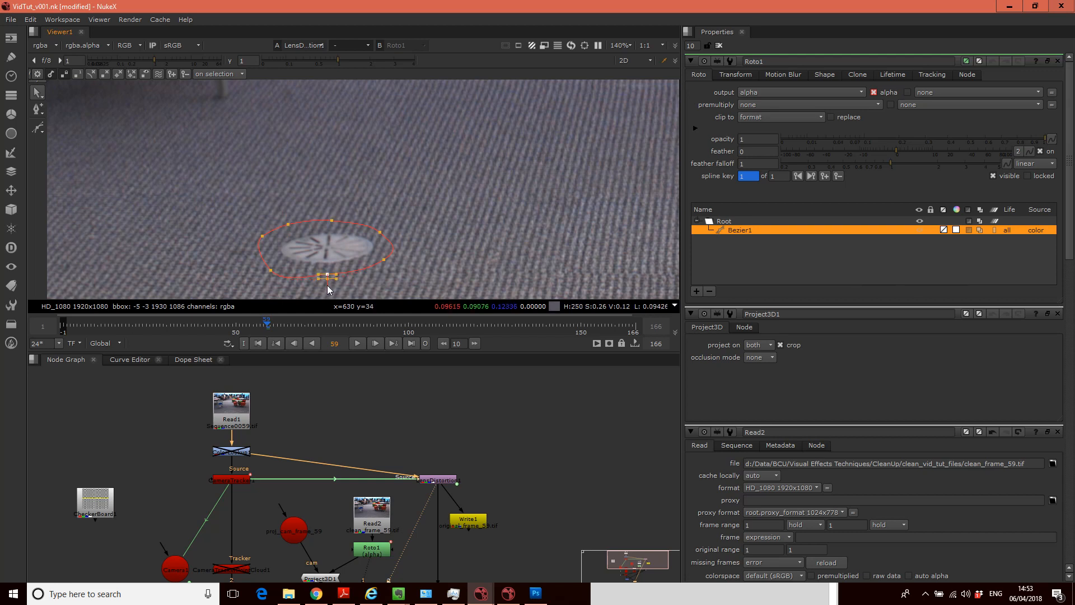
{"action": "left_click", "coordinate": [384, 261]}
{"action": "left_click", "coordinate": [380, 232]}
{"action": "left_click_drag", "start_coordinate": [388, 225], "coordinate": [390, 222]}
{"action": "left_click", "coordinate": [386, 260]}
{"action": "left_click", "coordinate": [332, 220]}
{"action": "left_click", "coordinate": [287, 221]}
{"action": "left_click", "coordinate": [262, 236]}
{"action": "left_click", "coordinate": [271, 271]}
Enable auto alpha on the clean frame Read2 node.
{"action": "left_click", "coordinate": [552, 463]}
{"action": "middle_click_drag", "start_coordinate": [550, 455], "coordinate": [552, 403]}
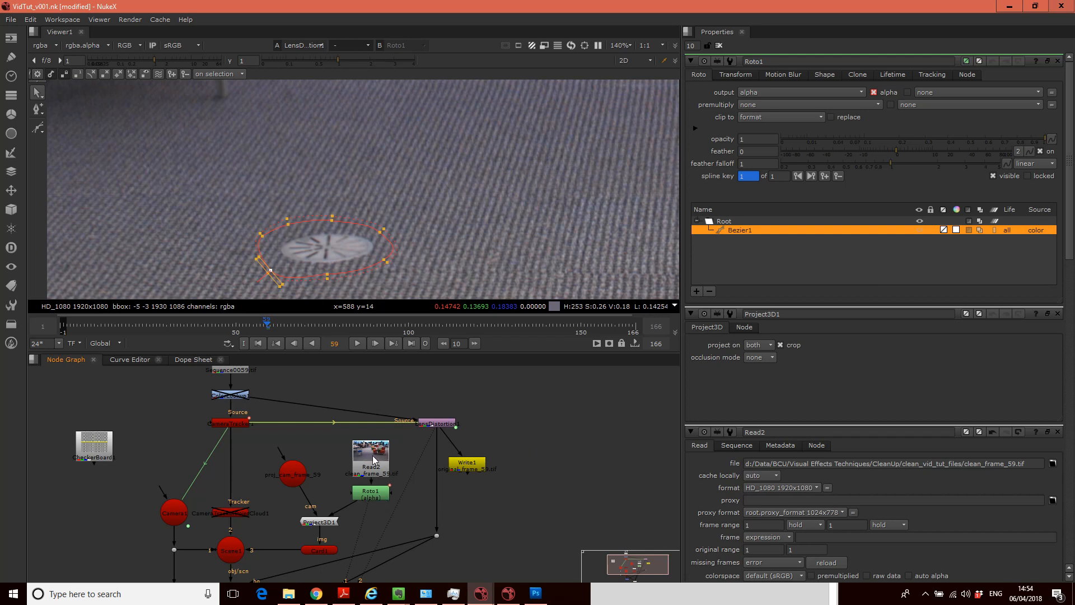
{"action": "left_click", "coordinate": [376, 468]}
{"action": "double_click", "coordinate": [373, 461]}
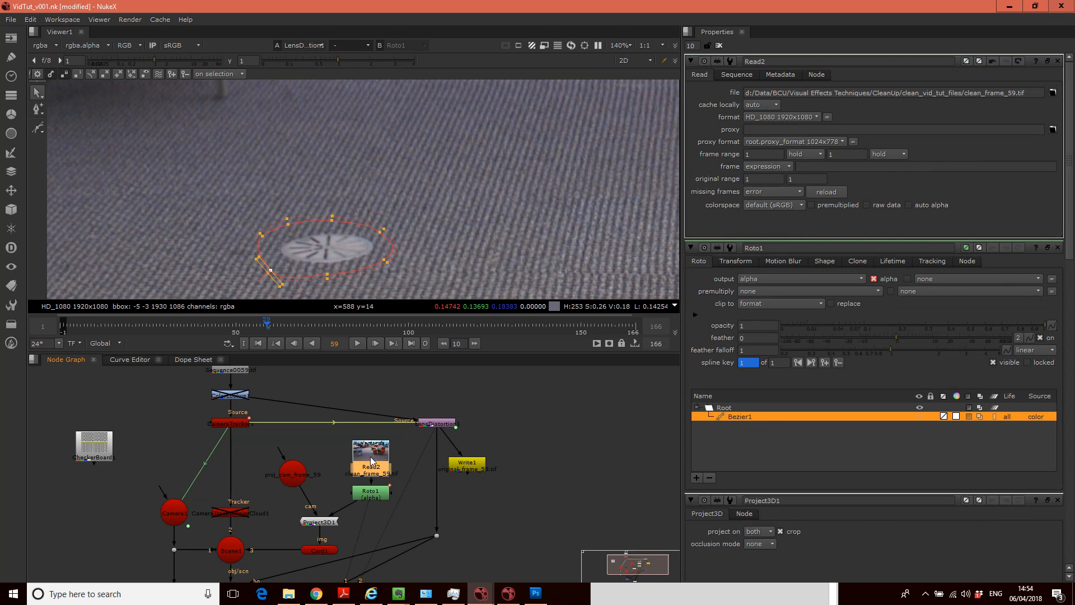
{"action": "left_click", "coordinate": [909, 206]}
Set Roto1's premultiply to rgba and show the Roto1 output in the viewer.
{"action": "double_click", "coordinate": [374, 495]}
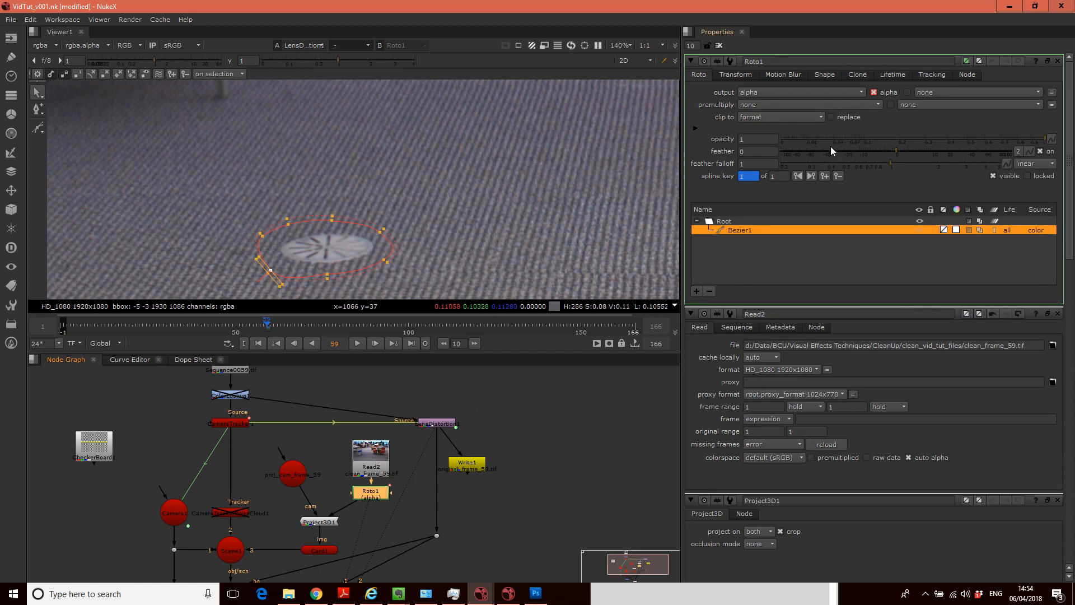
{"action": "left_click", "coordinate": [768, 106]}
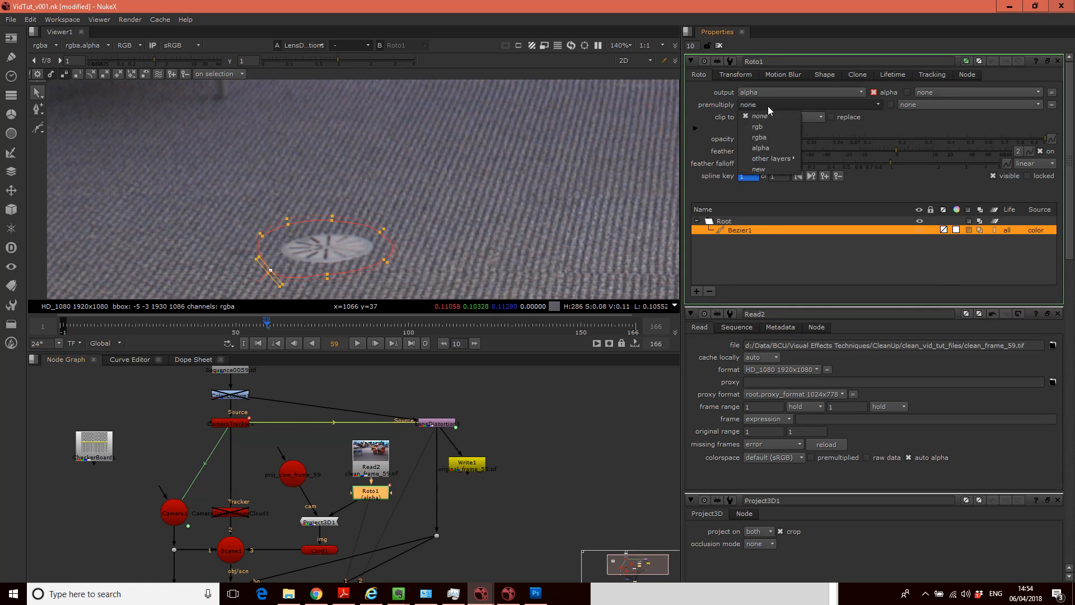
{"action": "left_click", "coordinate": [764, 137]}
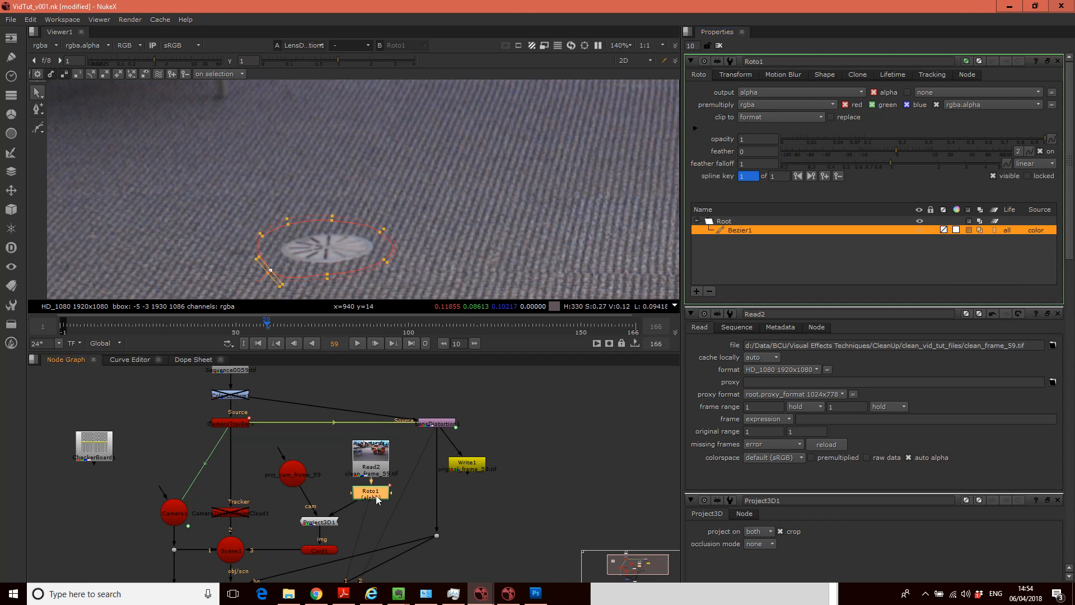
{"action": "key", "text": "1"}
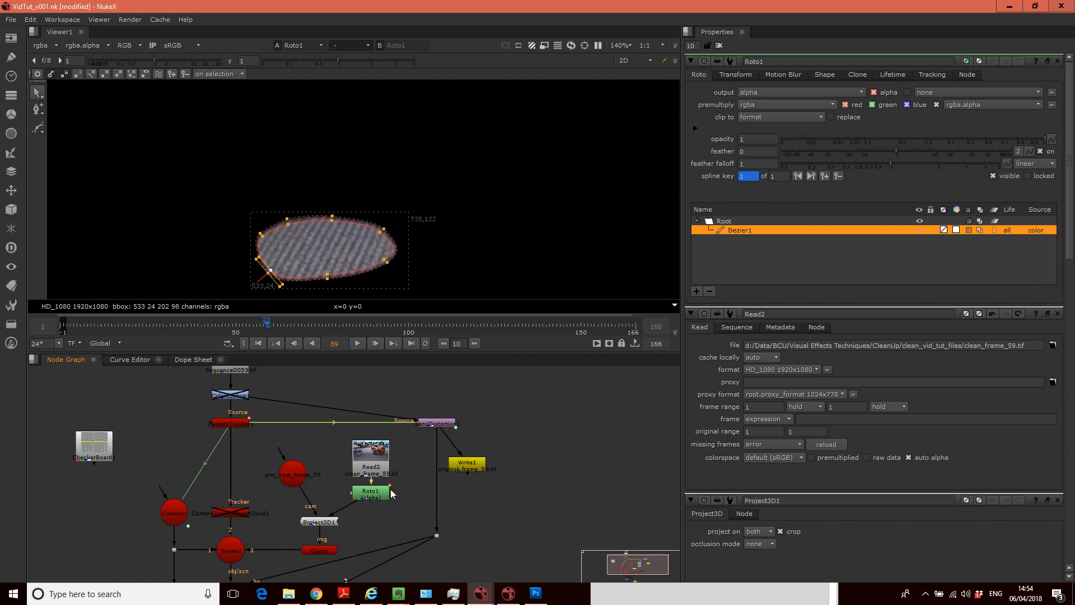
Show the Merge1 output in the viewer and close Roto1's properties to hide the shape overlay.
{"action": "middle_click_drag", "start_coordinate": [582, 481], "coordinate": [570, 456]}
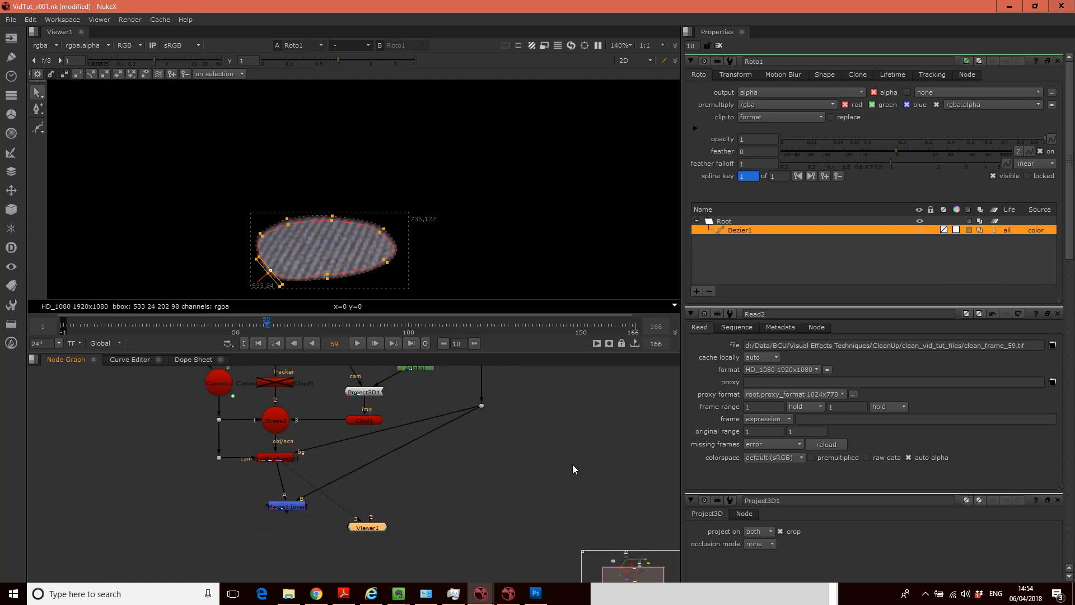
{"action": "left_click", "coordinate": [287, 518]}
{"action": "key", "text": "1"}
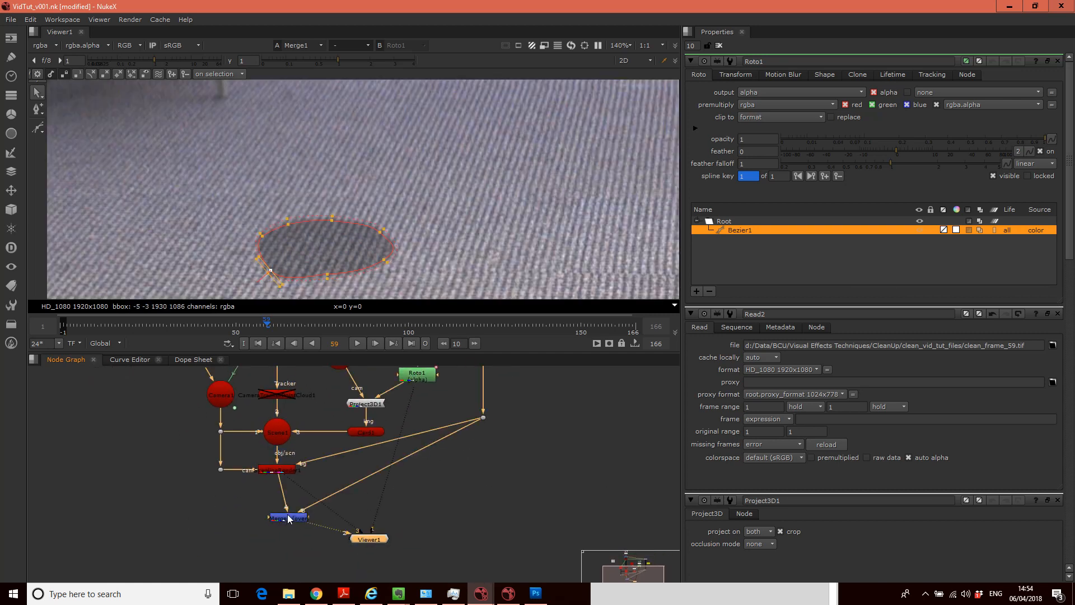
{"action": "left_click", "coordinate": [537, 440]}
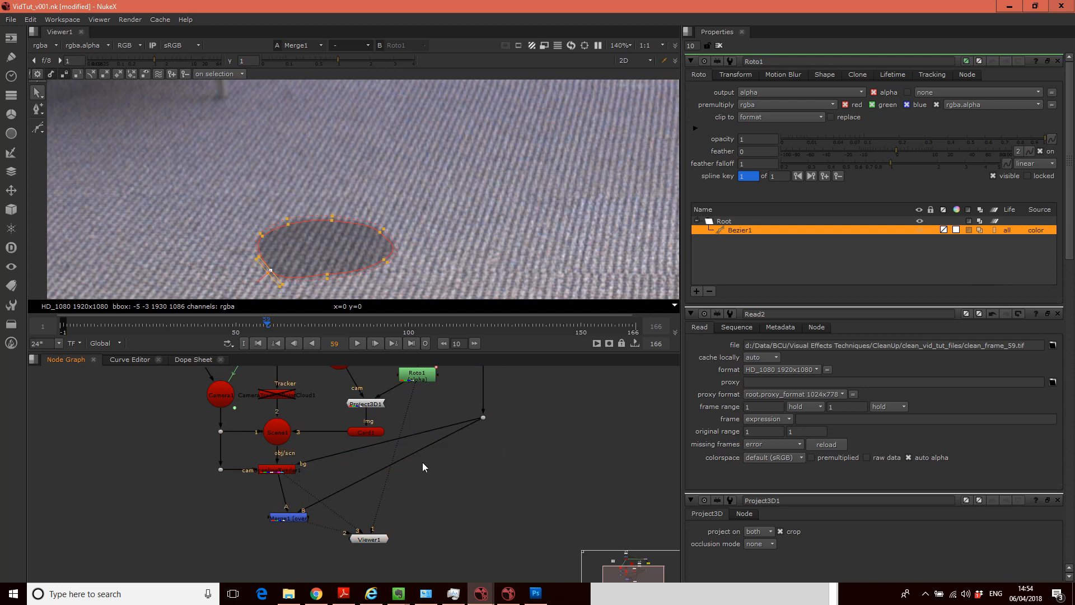
{"action": "left_click", "coordinate": [1058, 61]}
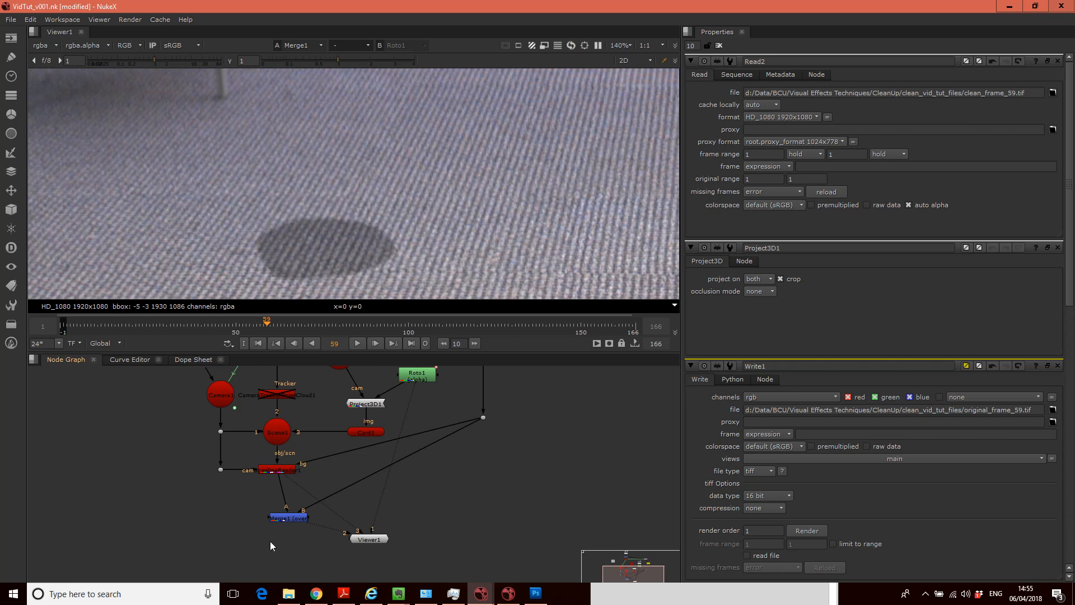
Open Merge1's properties, set its mix to 1, and move Merge1 slightly lower in the node graph.
{"action": "double_click", "coordinate": [292, 516]}
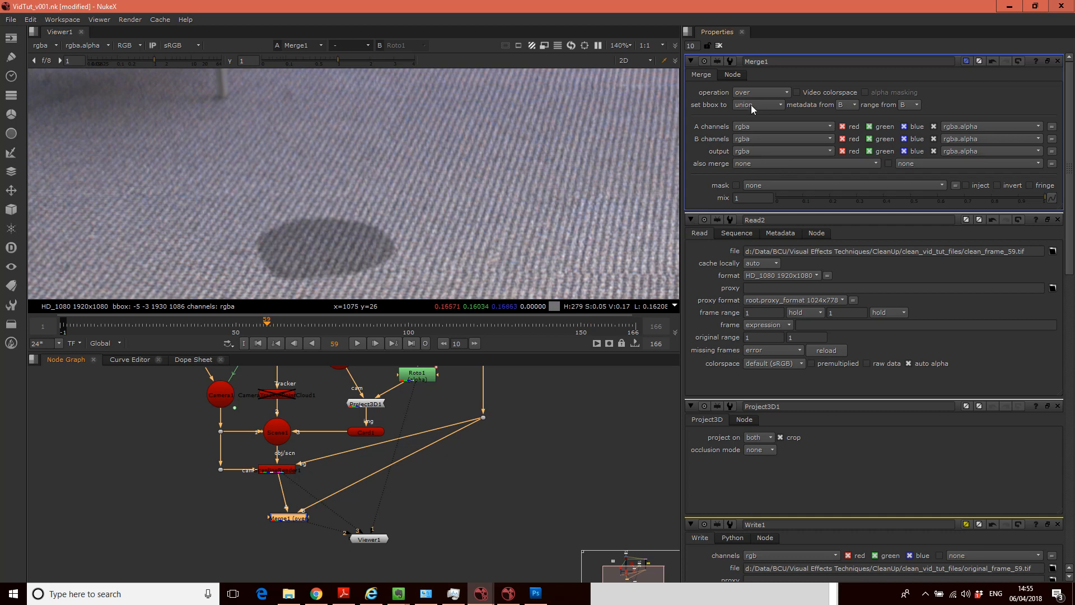
{"action": "left_click_drag", "start_coordinate": [892, 199], "coordinate": [1046, 199]}
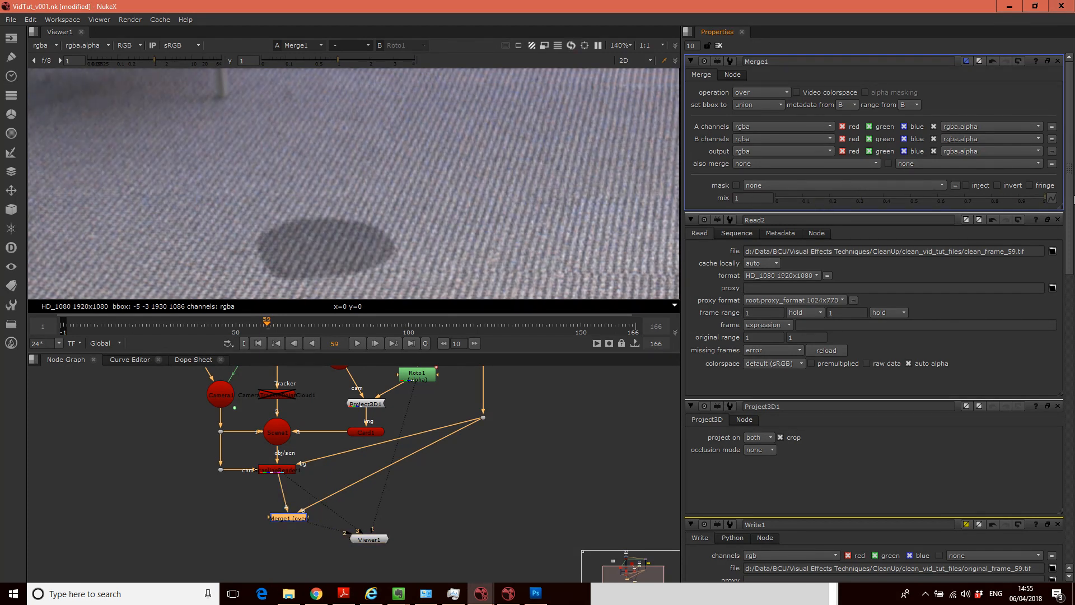
{"action": "middle_click_drag", "start_coordinate": [503, 474], "coordinate": [480, 468]}
{"action": "left_click_drag", "start_coordinate": [268, 545], "coordinate": [262, 554]}
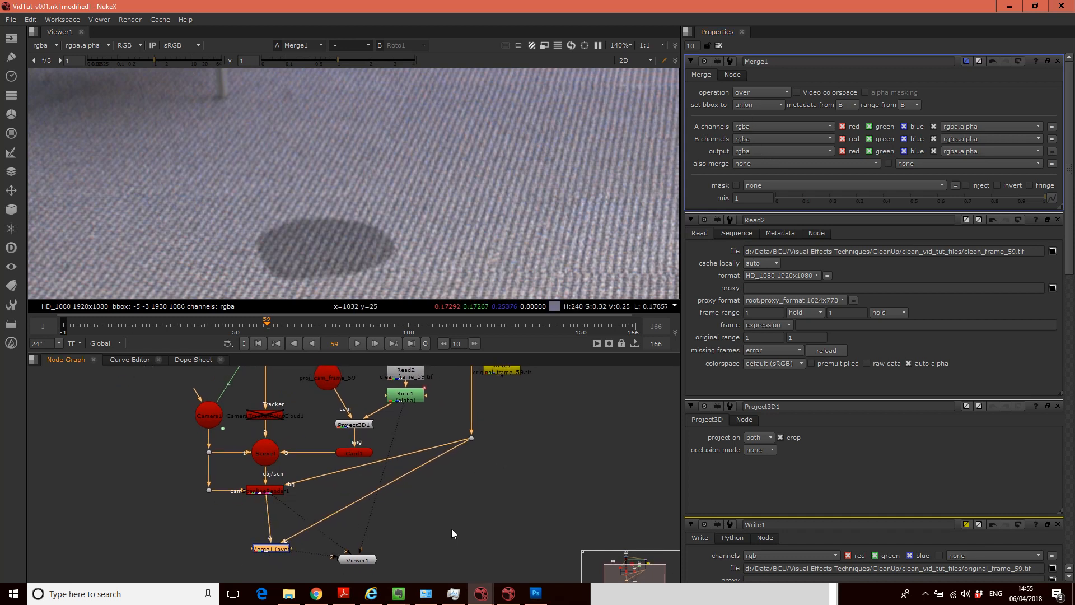